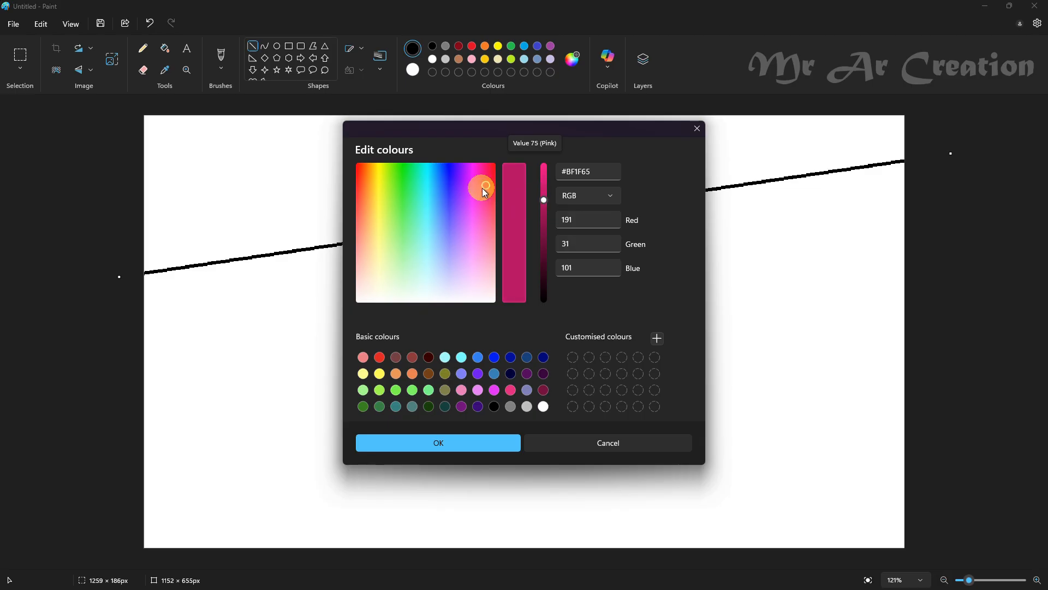
Step: Set the drawing colour to crimson #BF2D59 and fill the area above the diagonal line with it
left_click(437, 440)
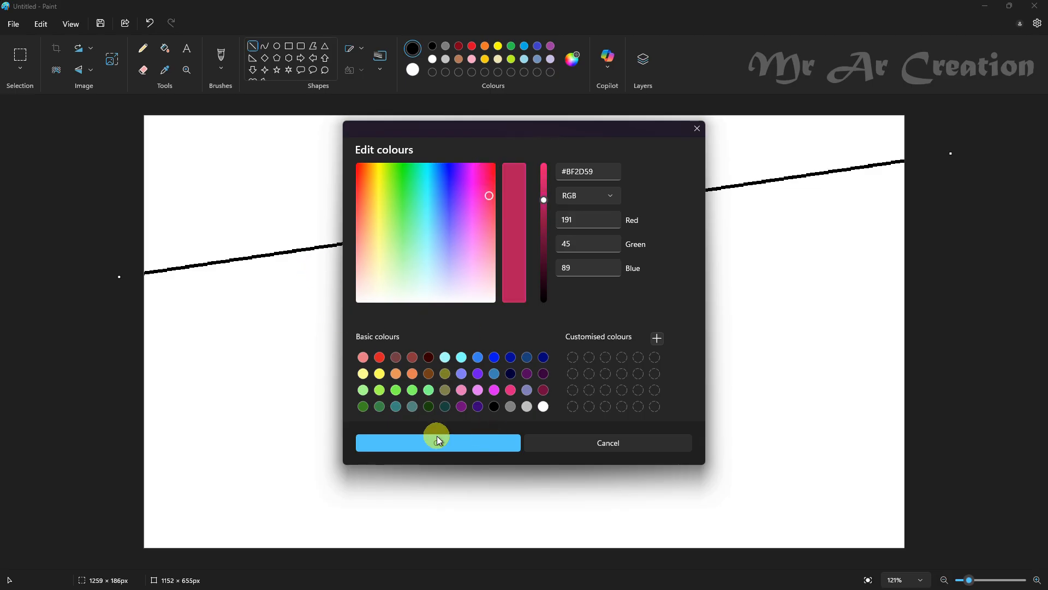
left_click(166, 83)
left_click(164, 48)
left_click(213, 155)
Step: Draw a second diagonal line about 1265 × 208 px below the crimson area and recolour it red #EB434E
left_click(252, 46)
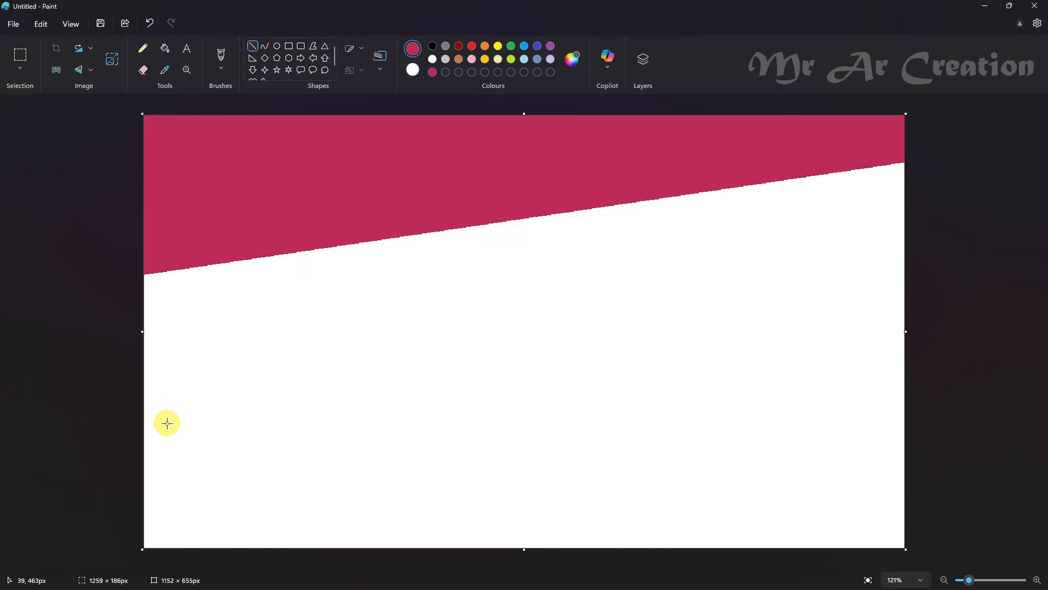
mouse_move(146, 402)
left_mouse_down()
mouse_move(628, 304)
mouse_move(982, 264)
left_mouse_up()
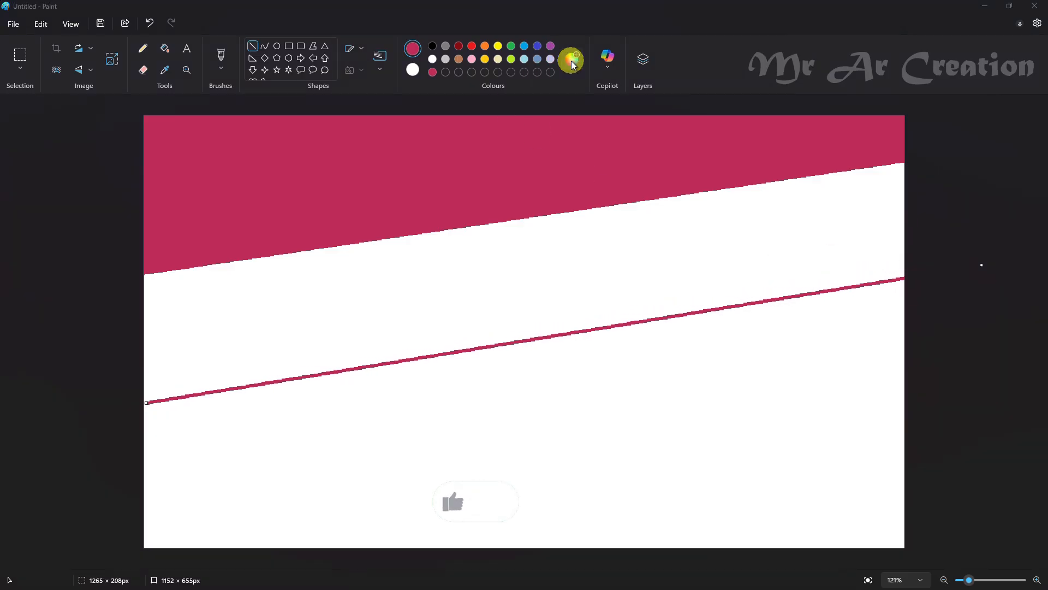
left_click(572, 58)
mouse_move(500, 212)
left_mouse_down()
mouse_move(493, 201)
mouse_move(549, 182)
left_mouse_up()
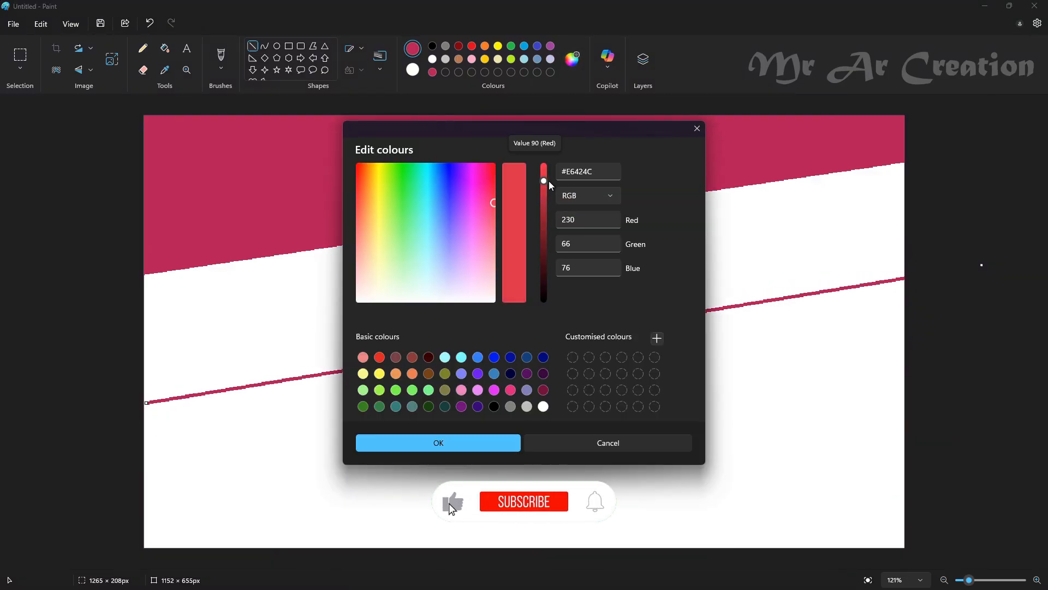
left_click(438, 443)
left_click(164, 48)
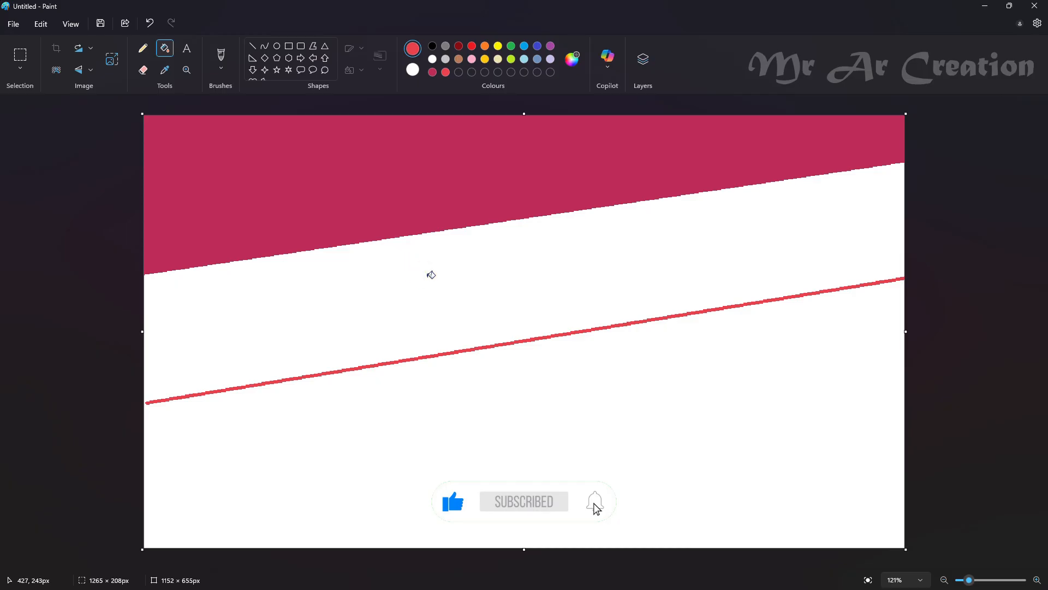
left_click(446, 236)
left_click(149, 23)
Step: Close the gap where the red line meets the canvas edge using the pencil, and fill the band above it red
left_click(143, 48)
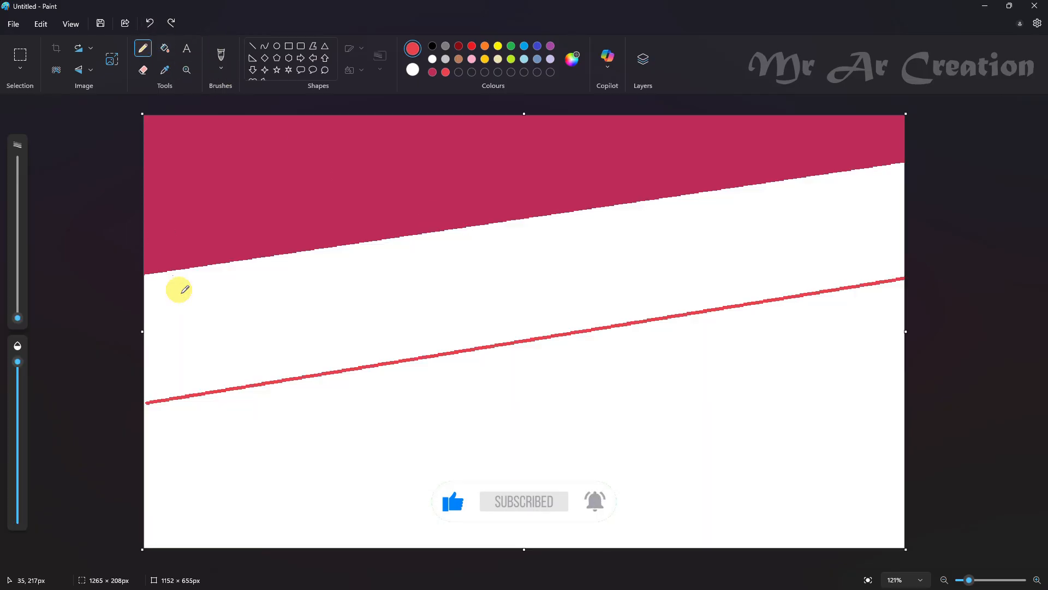
left_click(164, 48)
left_click(331, 279)
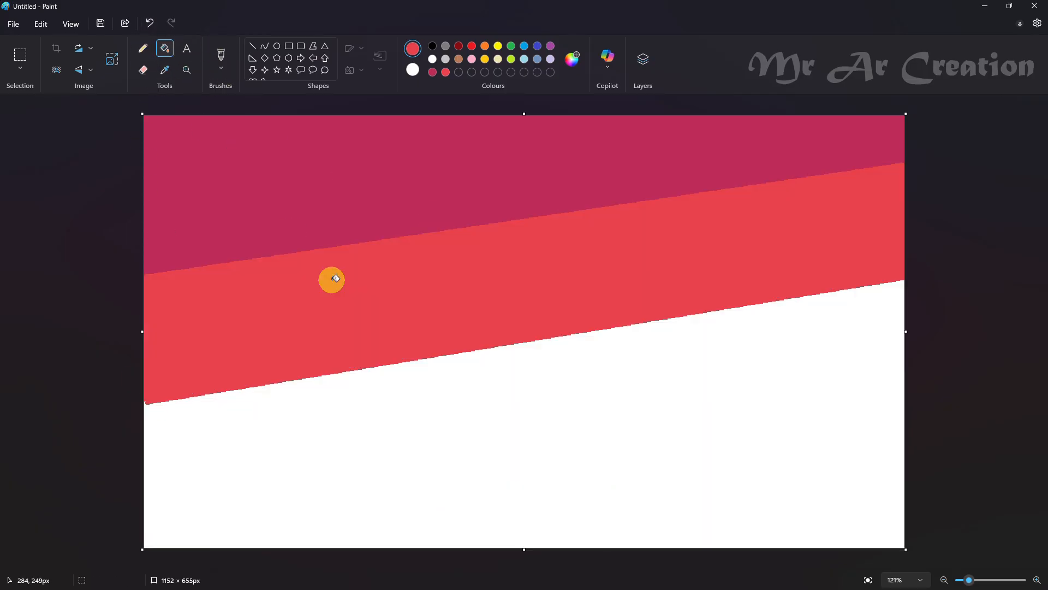
Step: Draw a third diagonal line about 1243 × 220 px below the red band and shift it to cross the full canvas width
left_click(252, 45)
left_click_drag(153, 524, 974, 379)
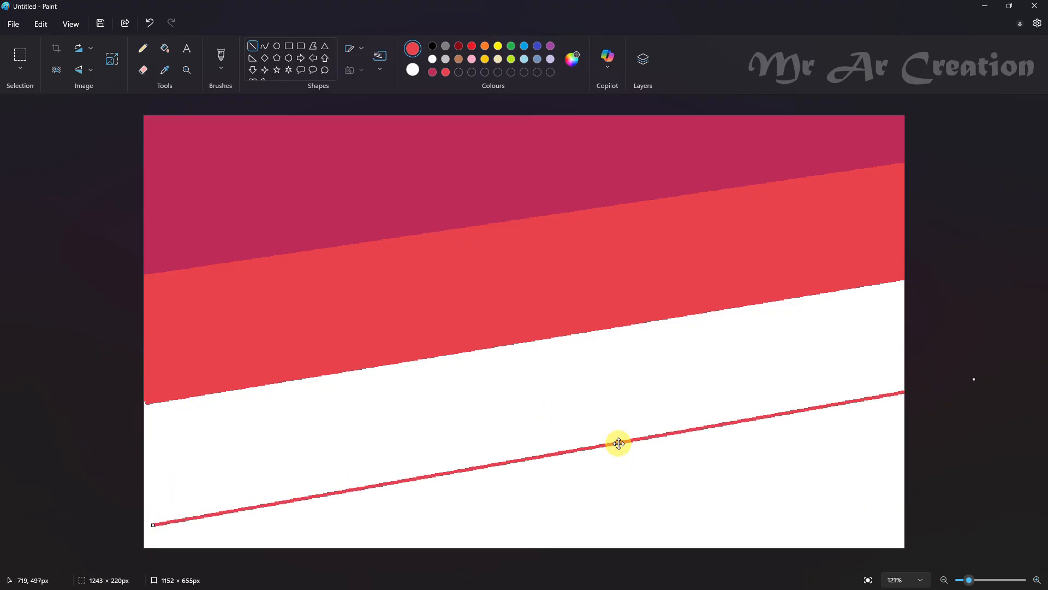
left_click_drag(618, 443, 599, 447)
Step: Set the drawing colour to light orange #FAB666 and fill the band between the red area and the third line
left_click(572, 59)
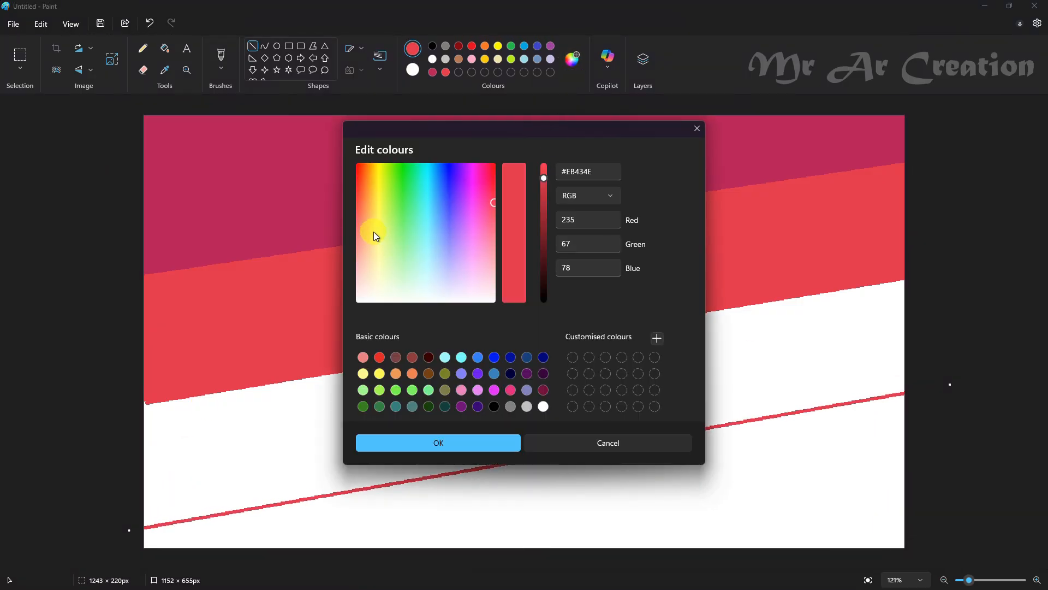
left_click_drag(372, 217, 369, 220)
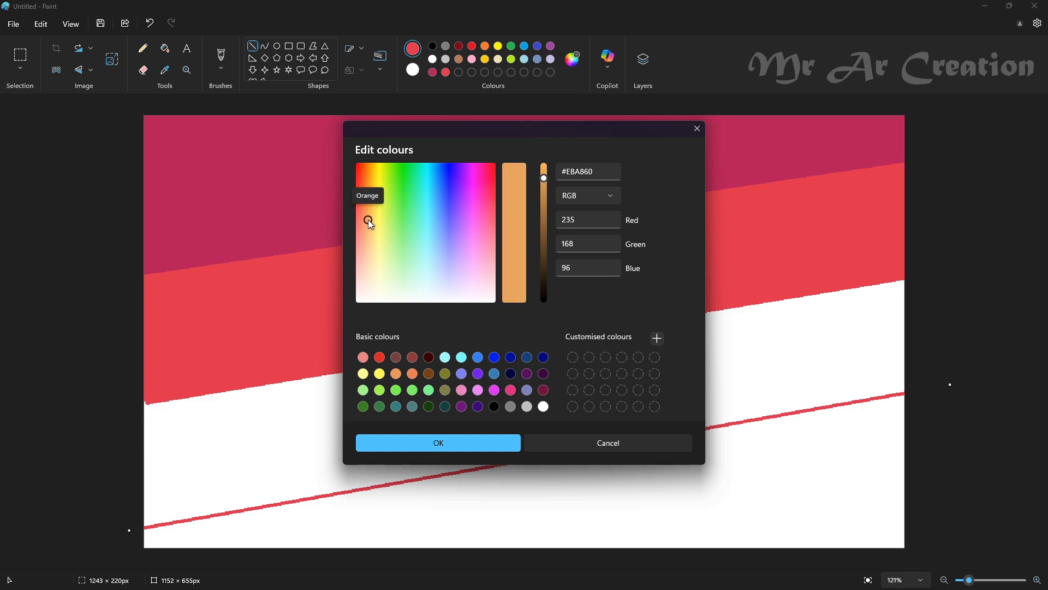
left_click_drag(548, 182, 549, 169)
left_click(437, 442)
left_click(165, 48)
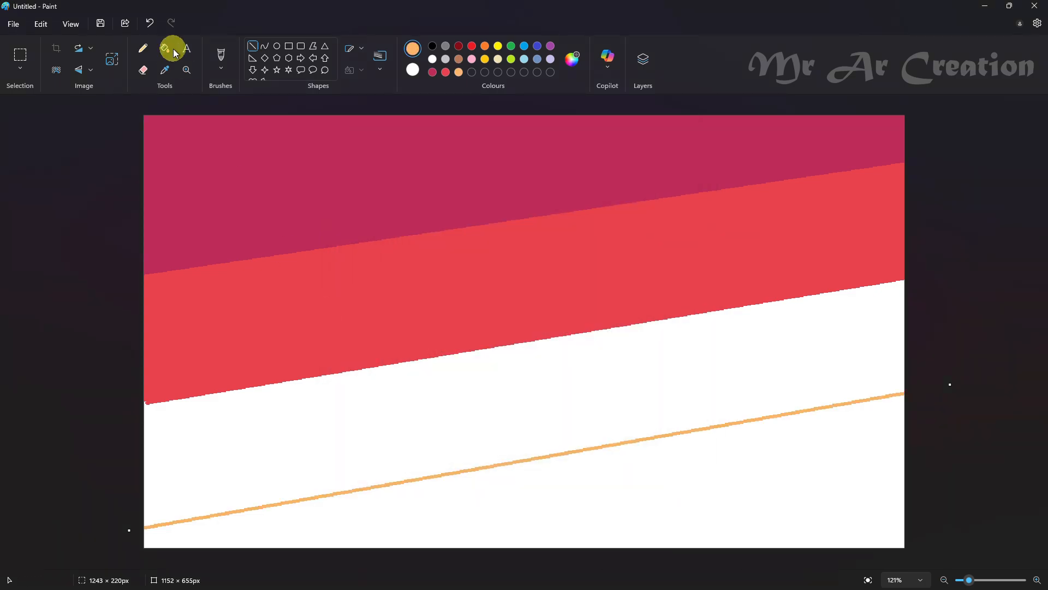
left_click(482, 370)
Step: Mix a paler yellow-orange and fill the remaining white area below the orange band with it
left_click(572, 59)
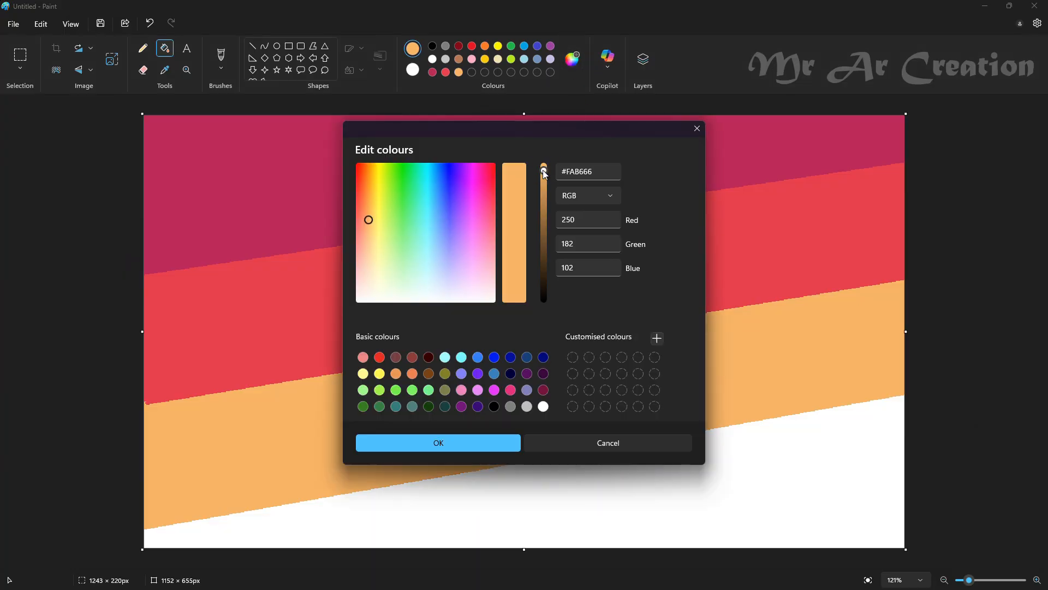
left_click_drag(365, 220, 369, 232)
left_click(438, 443)
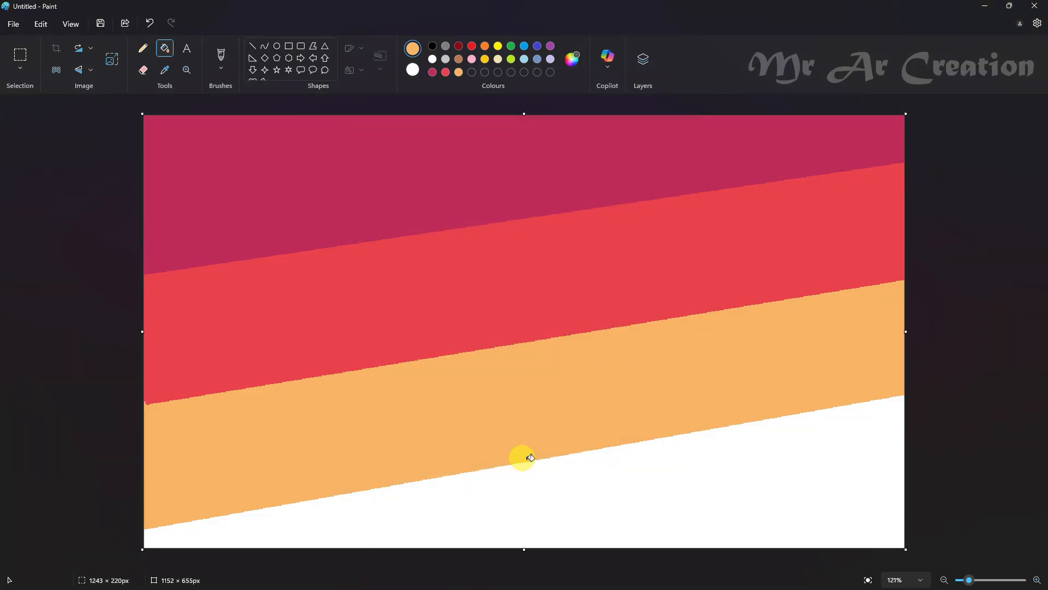
left_click(703, 485)
Step: Blend the diagonal bands into a vertical gradient by resizing the image to 1 px wide and back to 1152 px
left_click(112, 59)
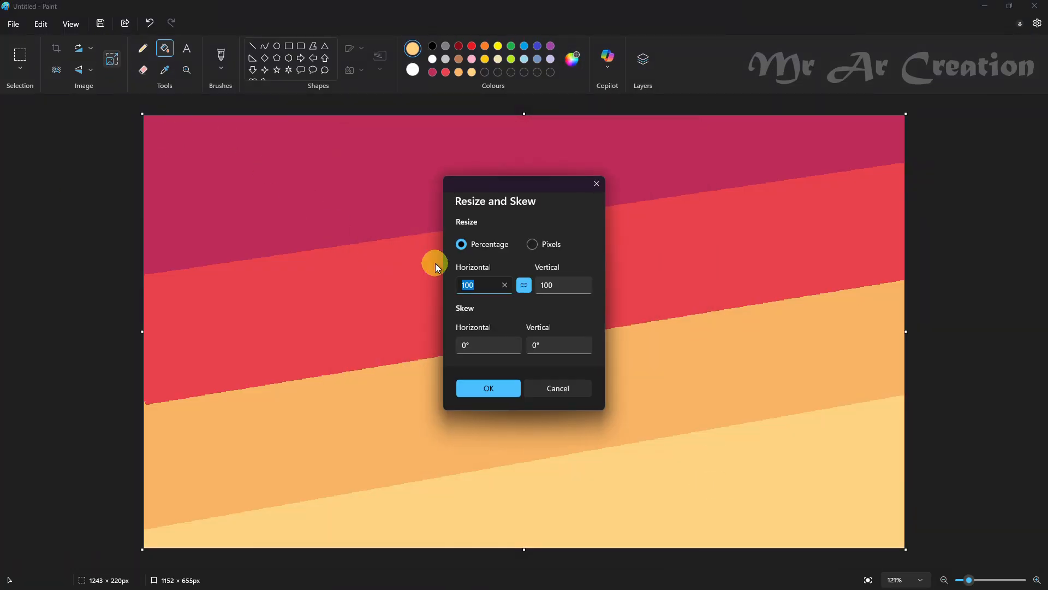
left_click(533, 244)
double_click(488, 285)
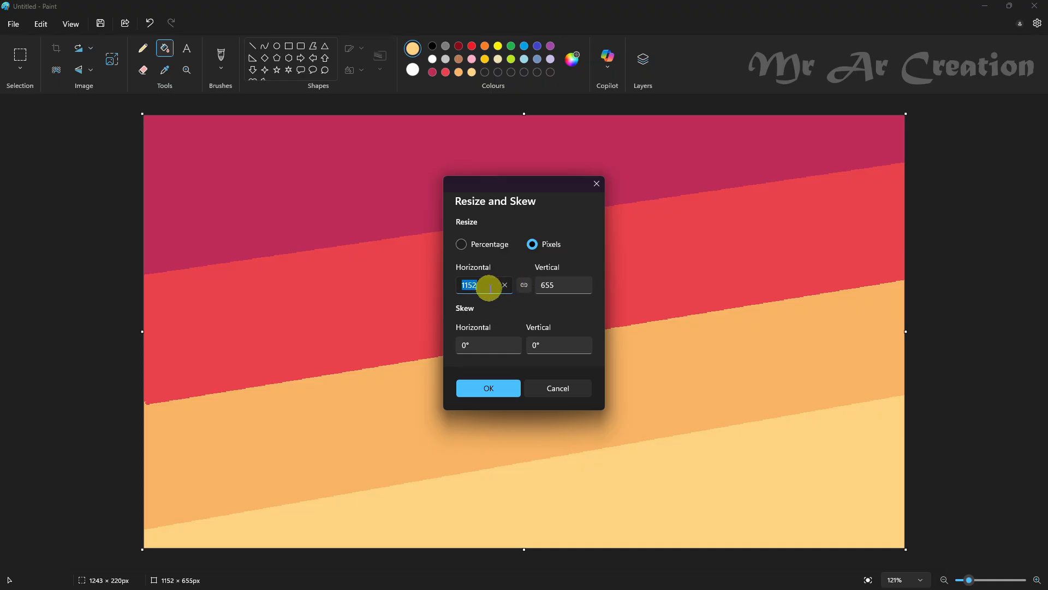
type("1")
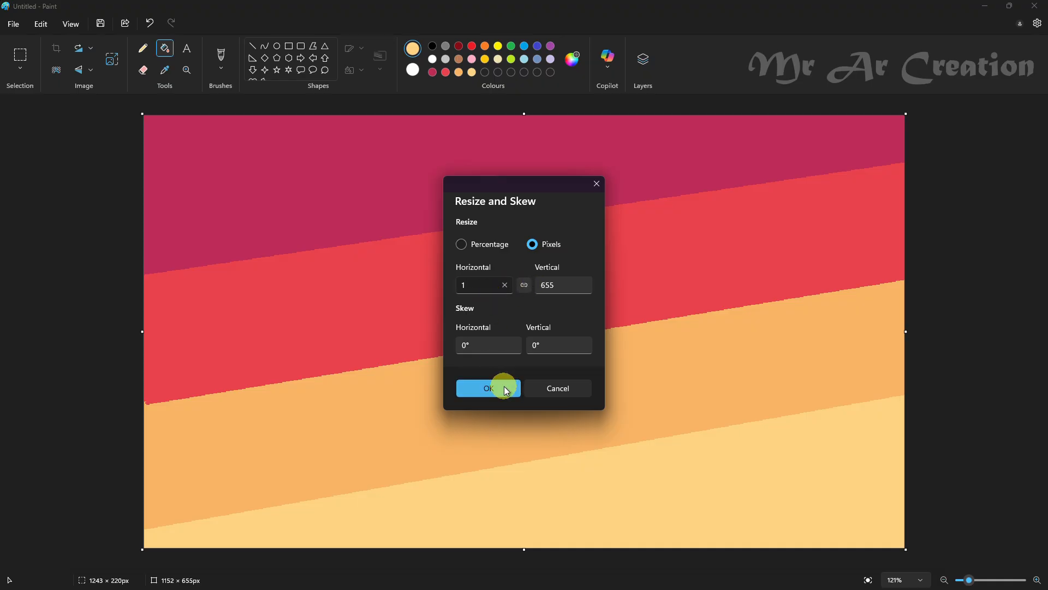
left_click(506, 389)
left_click(112, 59)
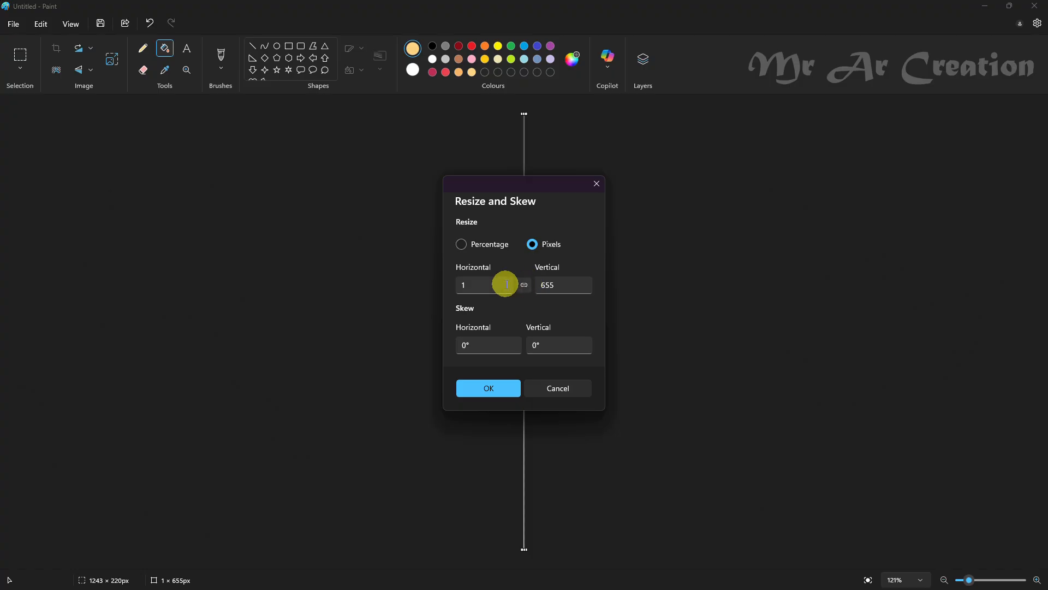
double_click(484, 282)
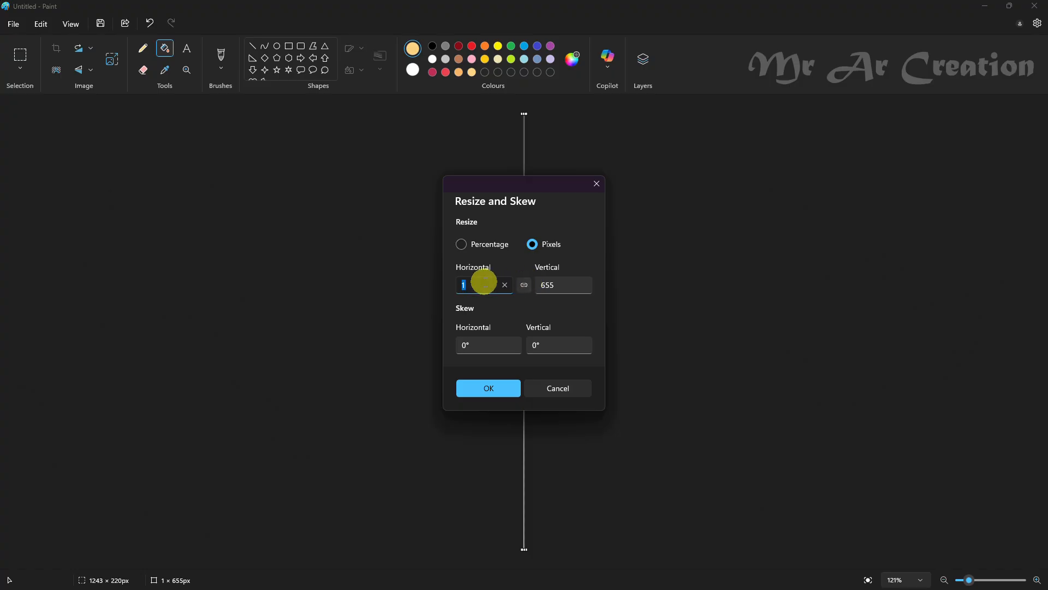
left_click(489, 386)
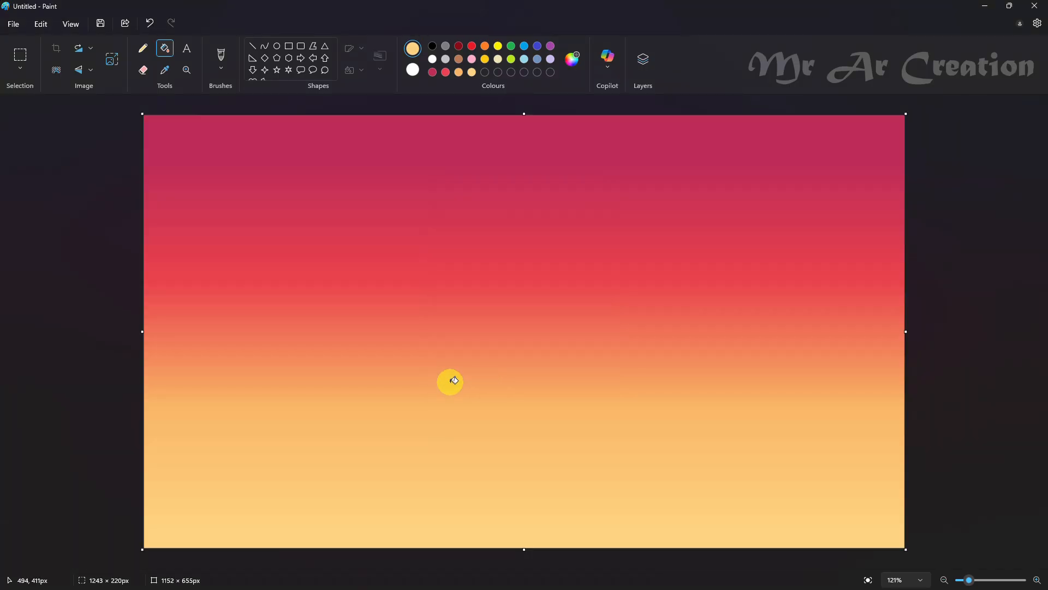
Step: Smooth the gradient by resizing the image to 11 px high and back to 655 px
left_click(112, 59)
double_click(551, 284)
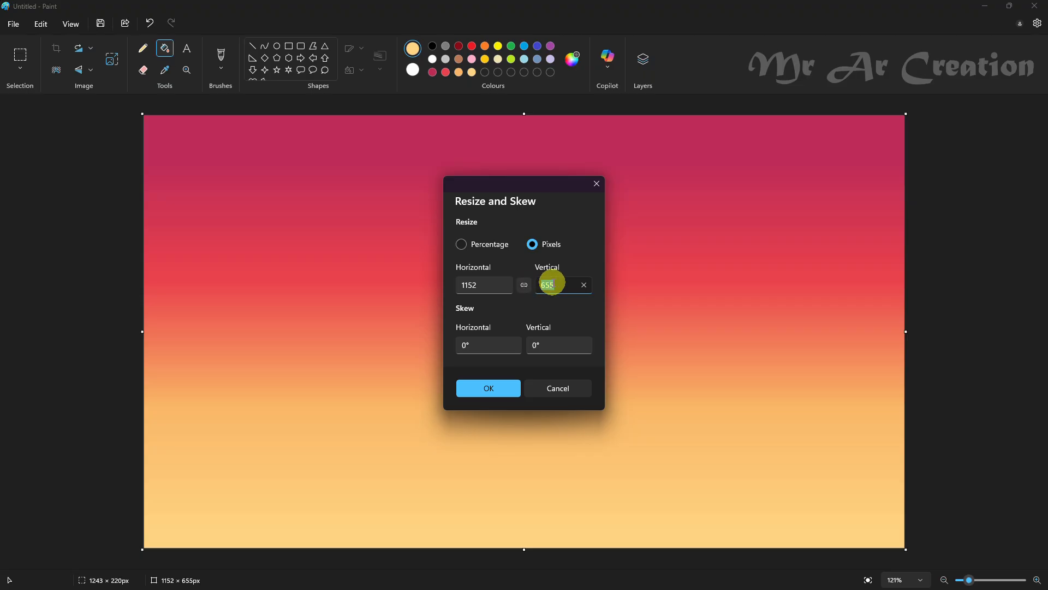
key("BackSpace")
type("11")
key("Return")
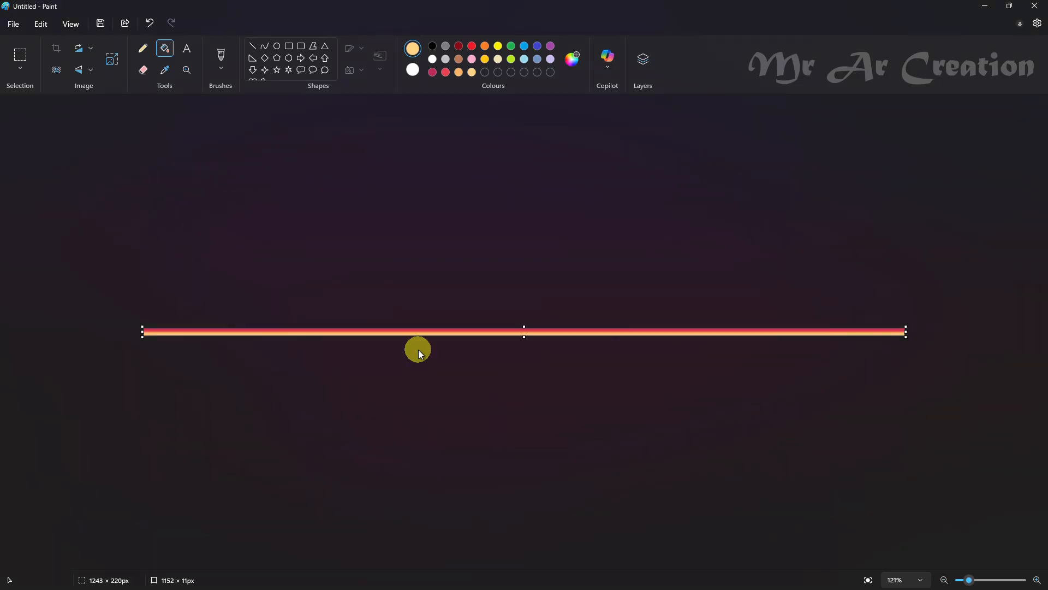
left_click(112, 59)
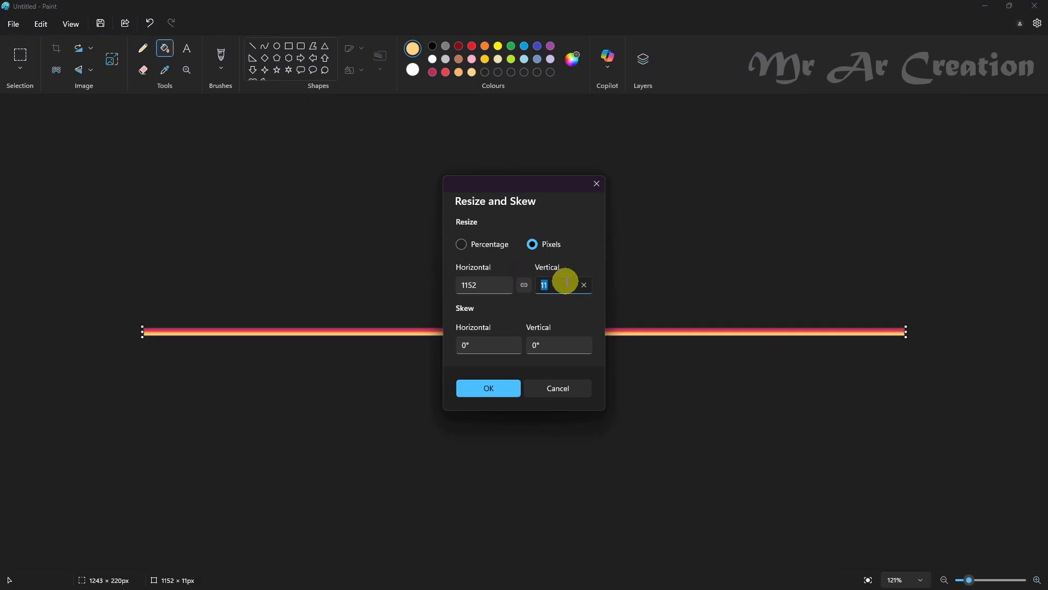
left_click(496, 388)
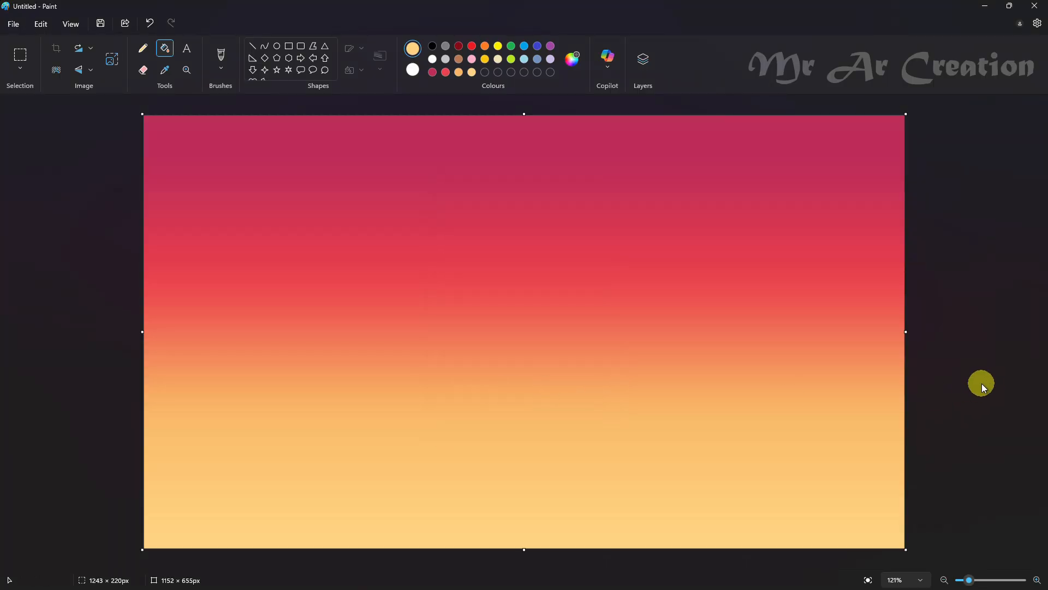
Step: Select the whole image, squeeze the gradient into the upper part of the canvas and widen it past both side edges
left_click(22, 68)
left_click(51, 112)
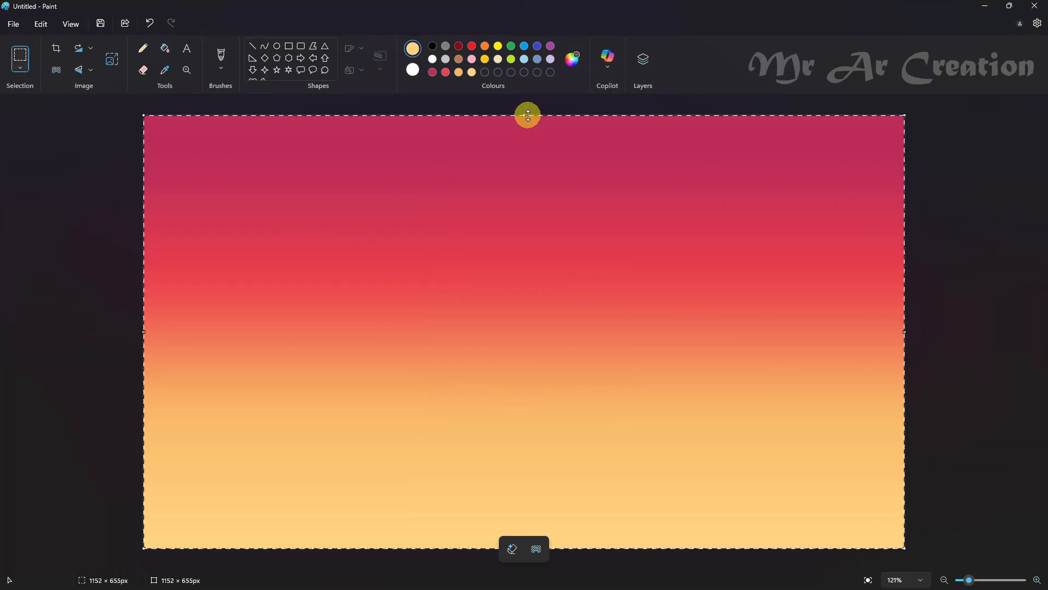
left_click_drag(525, 114, 535, 224)
left_click_drag(517, 328, 523, 215)
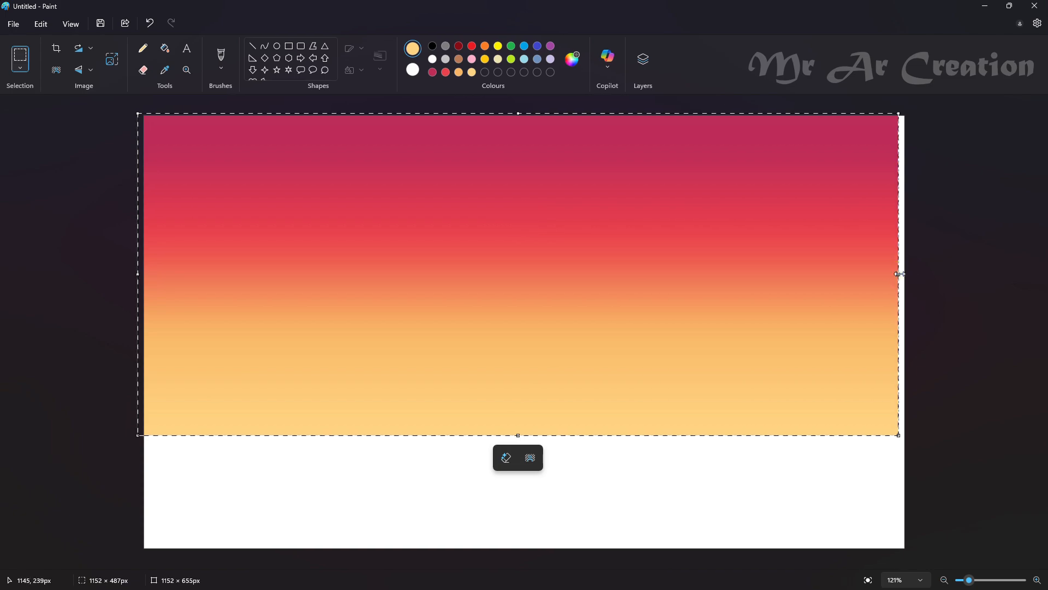
left_click_drag(902, 273, 913, 273)
left_click_drag(539, 436, 594, 363)
Step: Duplicate the gradient, flip the copy vertically, stretch it to about 499 px high and place it below as a reflection
left_click_drag(574, 289, 573, 481)
right_click(576, 319)
mouse_move(618, 529)
left_click(743, 533)
left_click_drag(528, 343, 531, 265)
left_click_drag(543, 375, 543, 468)
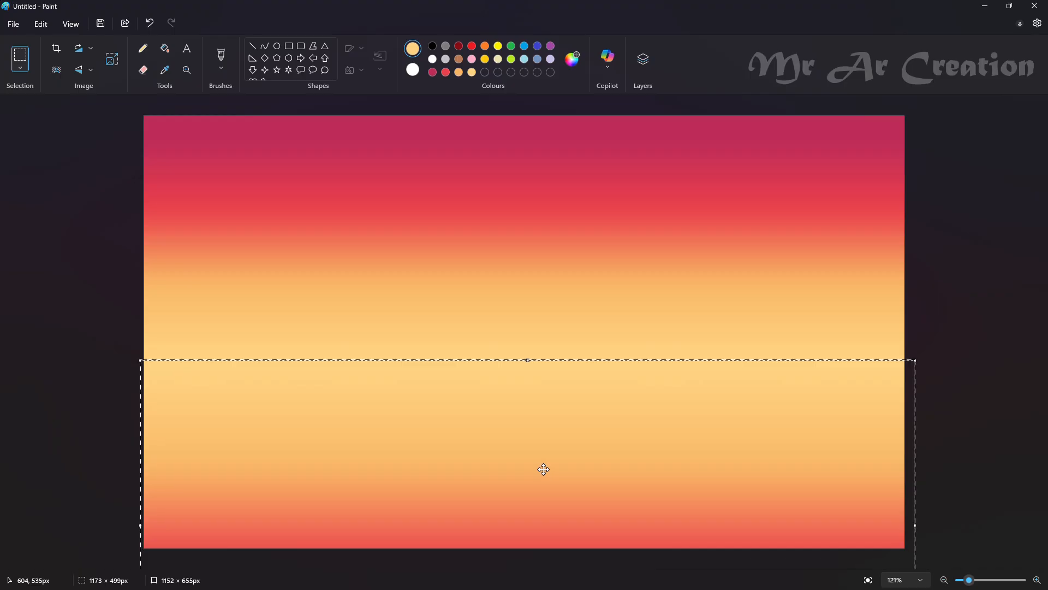
left_click(985, 389)
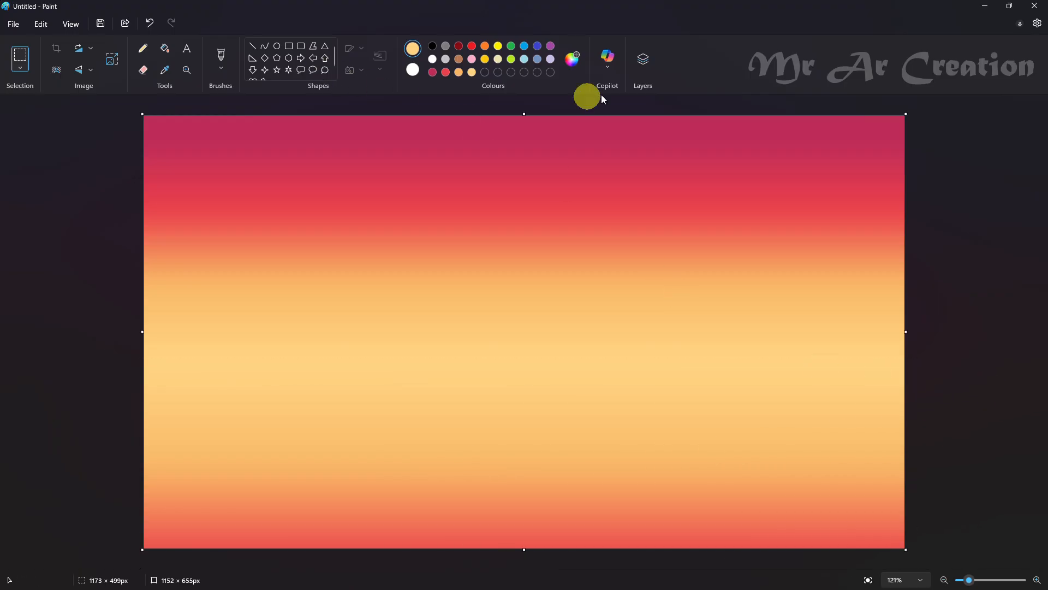
Step: Add a new layer and draw a black horizontal line about 1308 px long across the middle of the canvas
left_click(643, 59)
left_click(1009, 112)
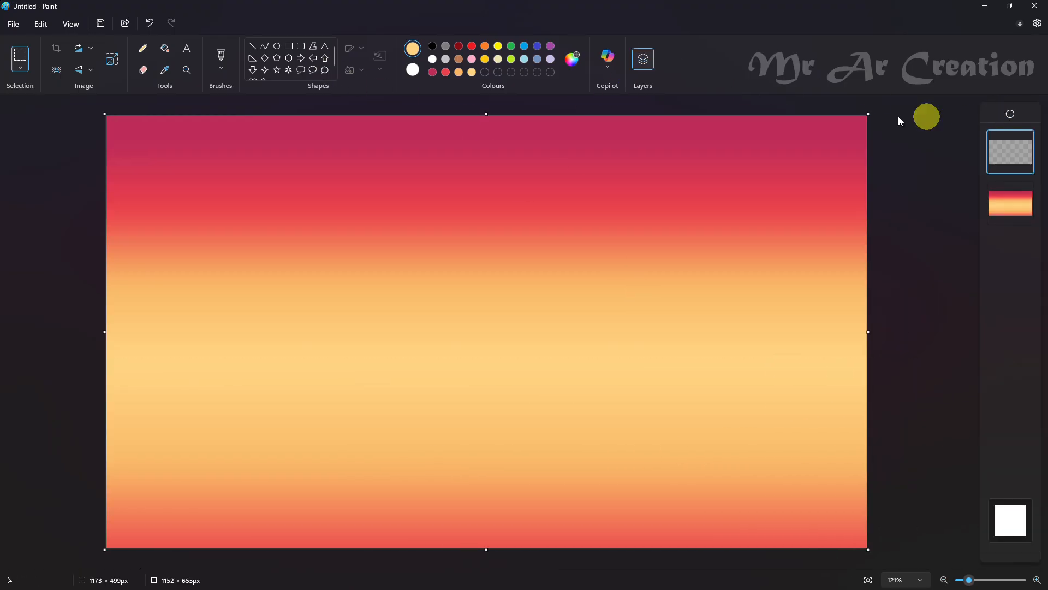
left_click(252, 46)
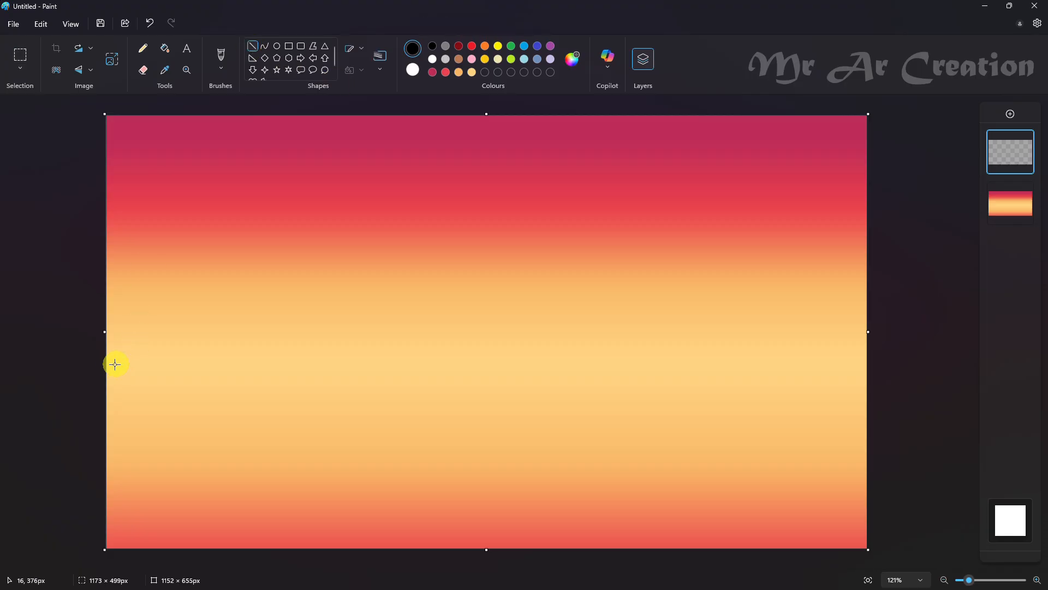
left_click_drag(107, 350, 692, 350)
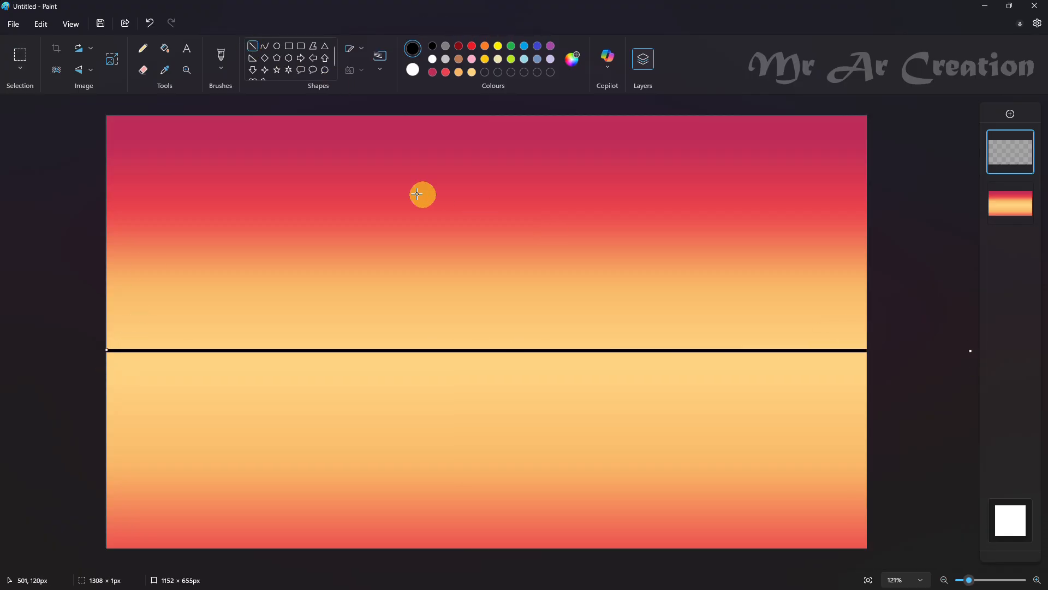
Step: Reduce the horizon line to the thinnest stroke and move it slightly down
left_click(380, 55)
left_click(389, 94)
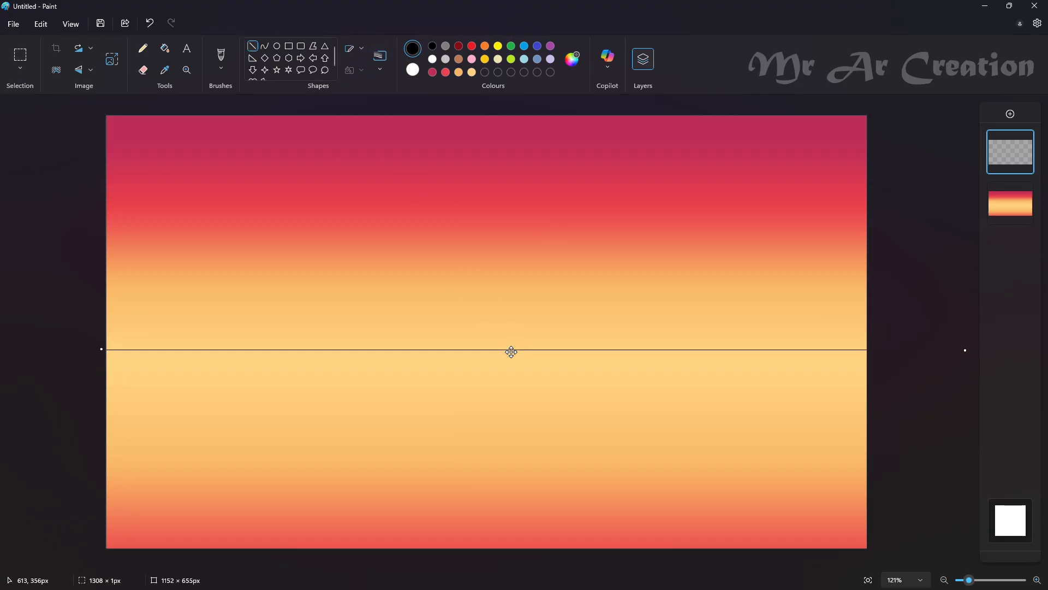
left_click_drag(512, 351, 512, 354)
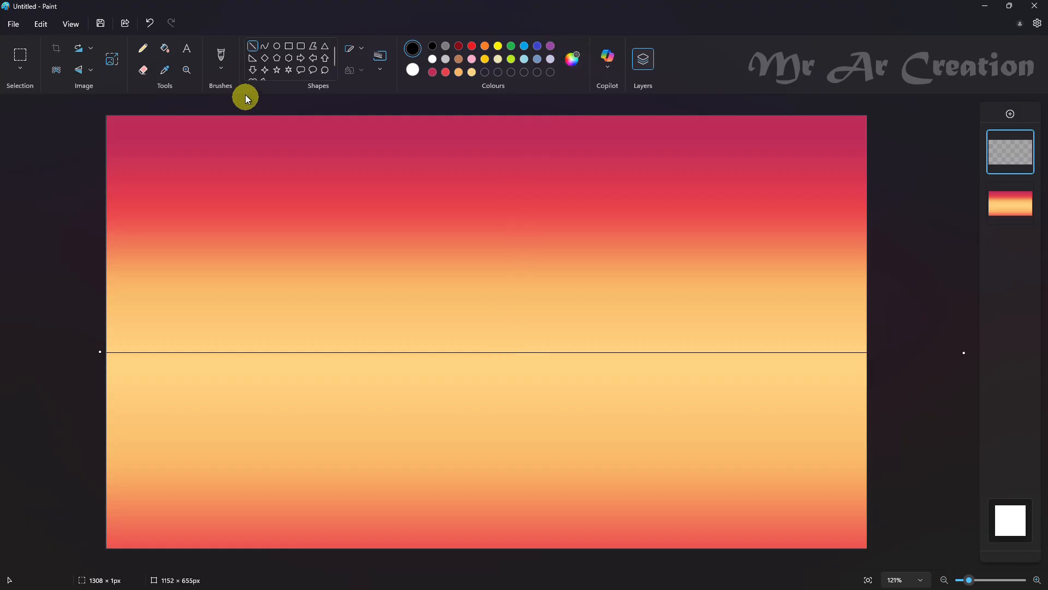
Step: Draw a small black pine tree silhouette with the pencil above the horizon line, near the canvas centre
left_click(143, 48)
scroll(432, 295, "up", 2, "ctrl")
scroll(434, 294, "up", 2)
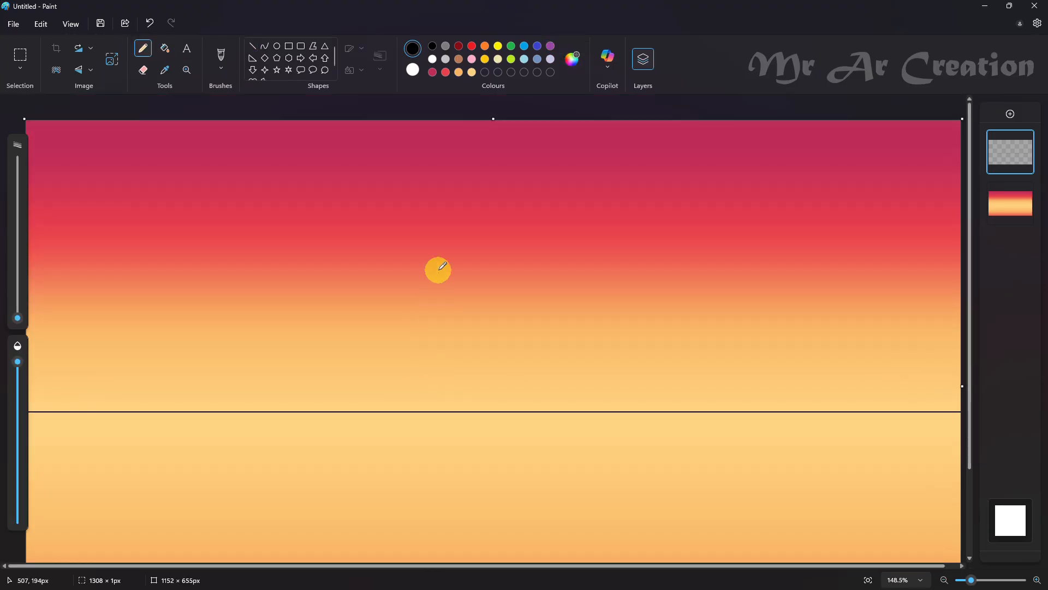
mouse_move(437, 310)
left_mouse_down()
mouse_move(445, 321)
mouse_move(444, 284)
left_mouse_up()
scroll(444, 284, "up", 3, "ctrl")
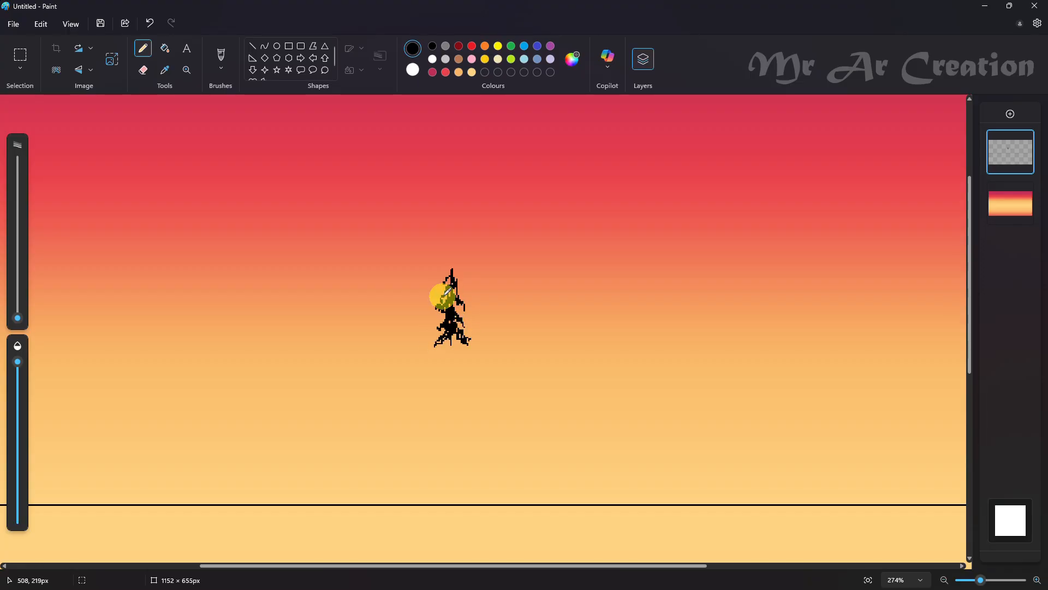
scroll(452, 271, "down", 5)
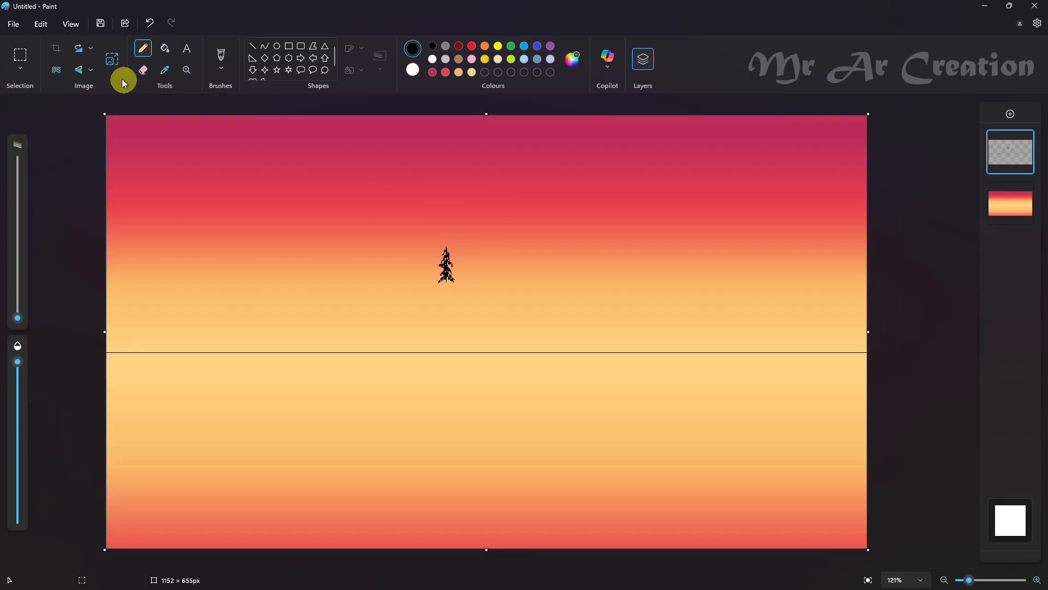
Step: Move the pine tree onto the horizon at the canvas's left edge and build a dense tree row from resized copies
left_click(20, 55)
left_click_drag(416, 226, 122, 322)
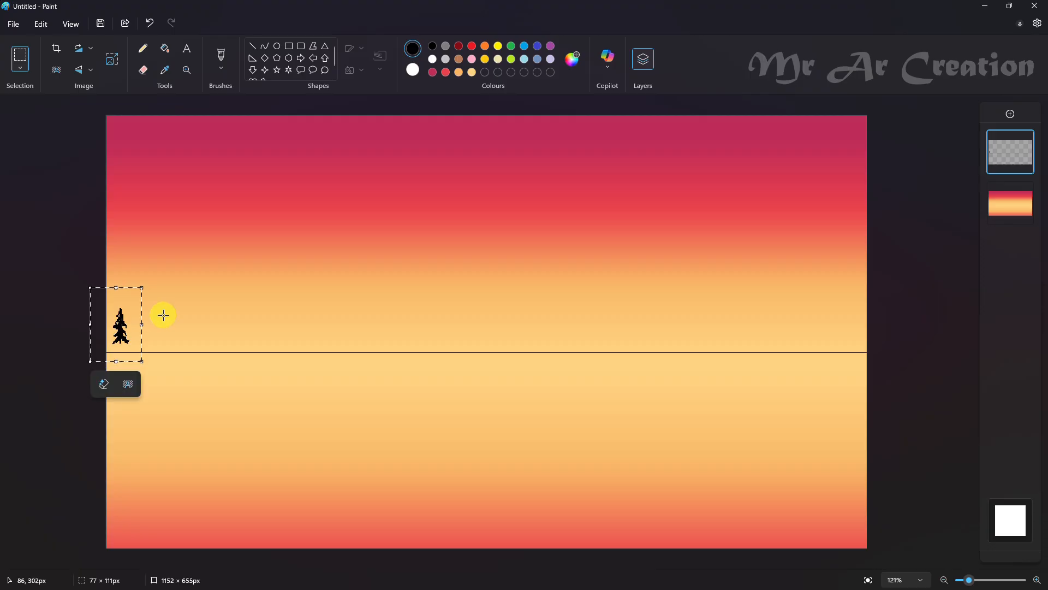
mouse_move(135, 287)
left_mouse_down()
mouse_move(77, 370)
mouse_move(106, 326)
mouse_move(107, 335)
mouse_move(142, 302)
left_mouse_up()
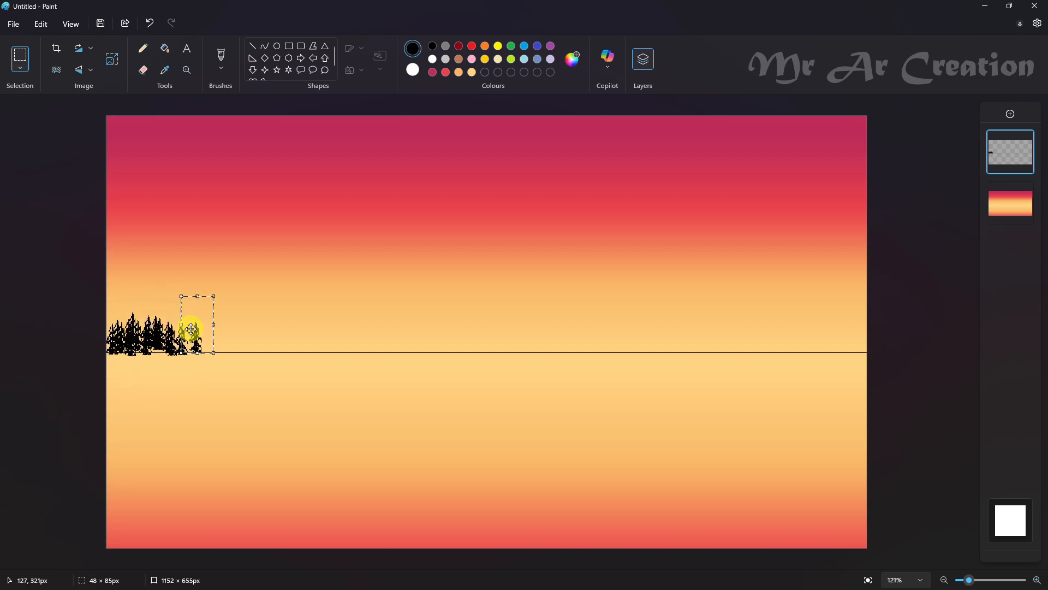
left_click_drag(207, 333, 304, 335)
left_click(229, 283)
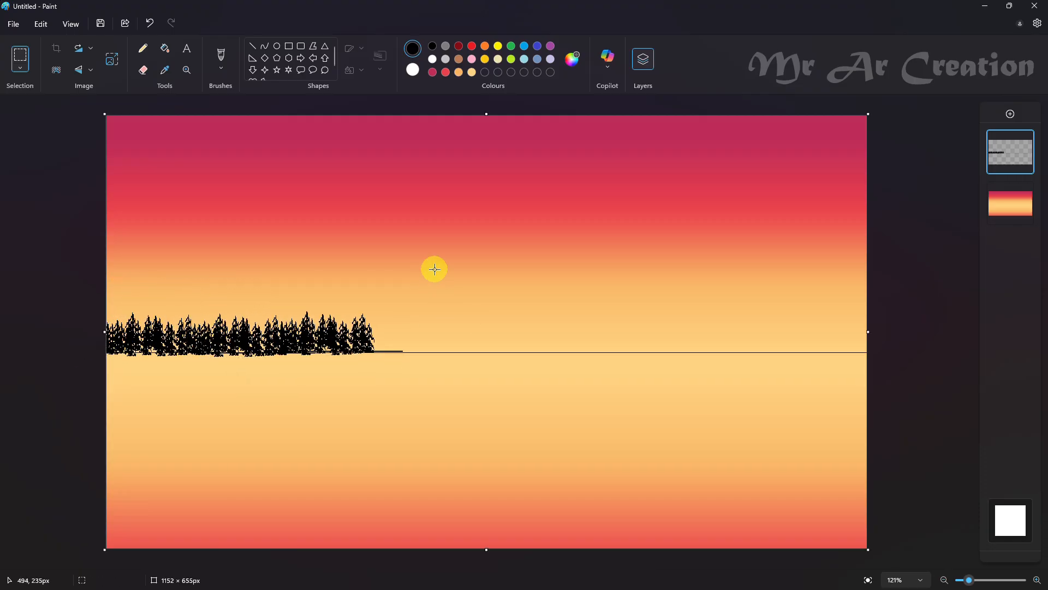
Step: Copy the finished tree row along the horizon until the pines span the full canvas width
left_click_drag(436, 269, 28, 339)
mouse_move(171, 326)
left_mouse_down()
mouse_move(122, 323)
mouse_move(431, 326)
left_mouse_up()
left_click_drag(508, 328, 772, 333)
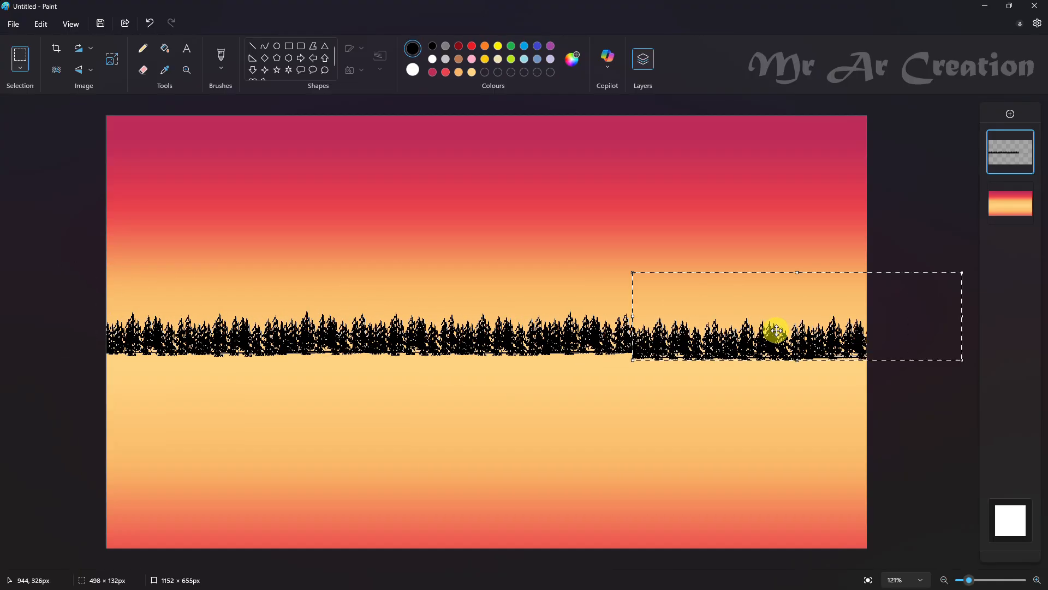
left_click(731, 238)
Step: Paste single pine trees of larger sizes along the row to vary the height of the treeline
key("ctrl+v")
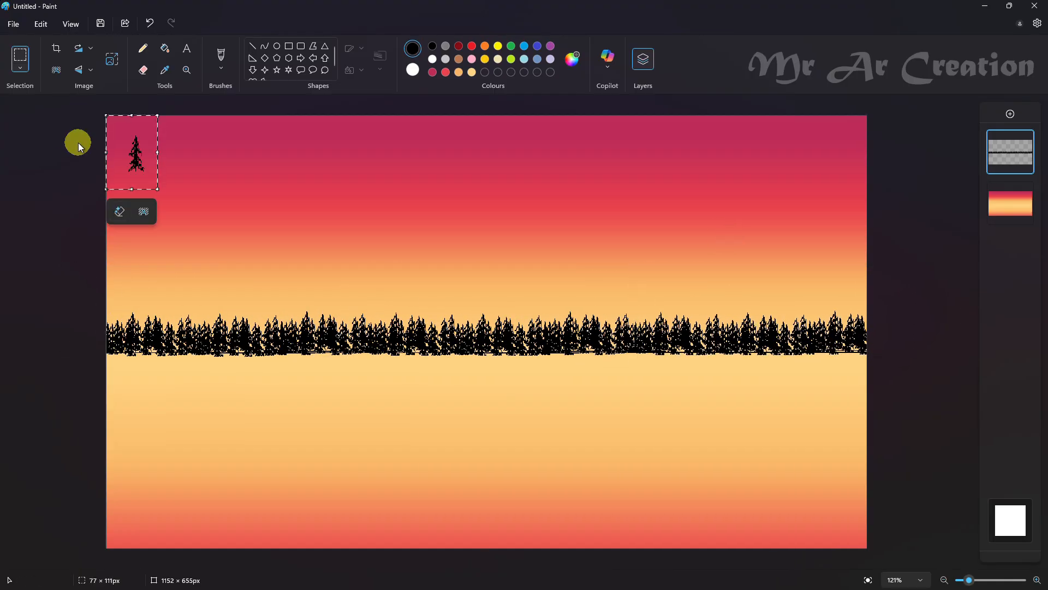
left_click_drag(131, 143, 134, 341)
left_click(3, 116)
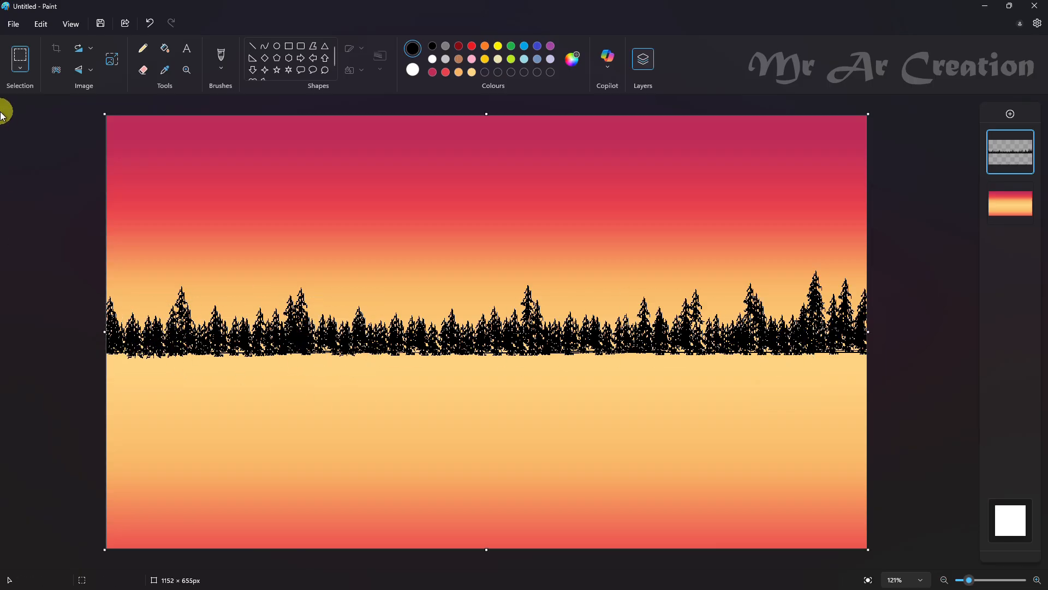
Step: Delete a full-width strip about 103 px high below the treeline to give the trees a straight base
left_click_drag(866, 418, 867, 418)
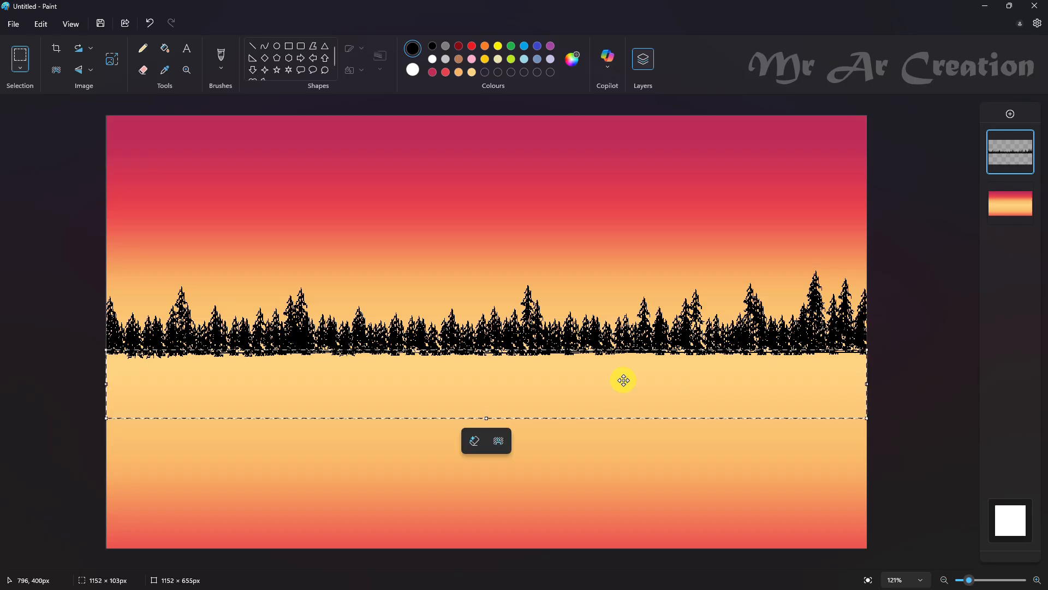
right_click(621, 378)
left_click(662, 261)
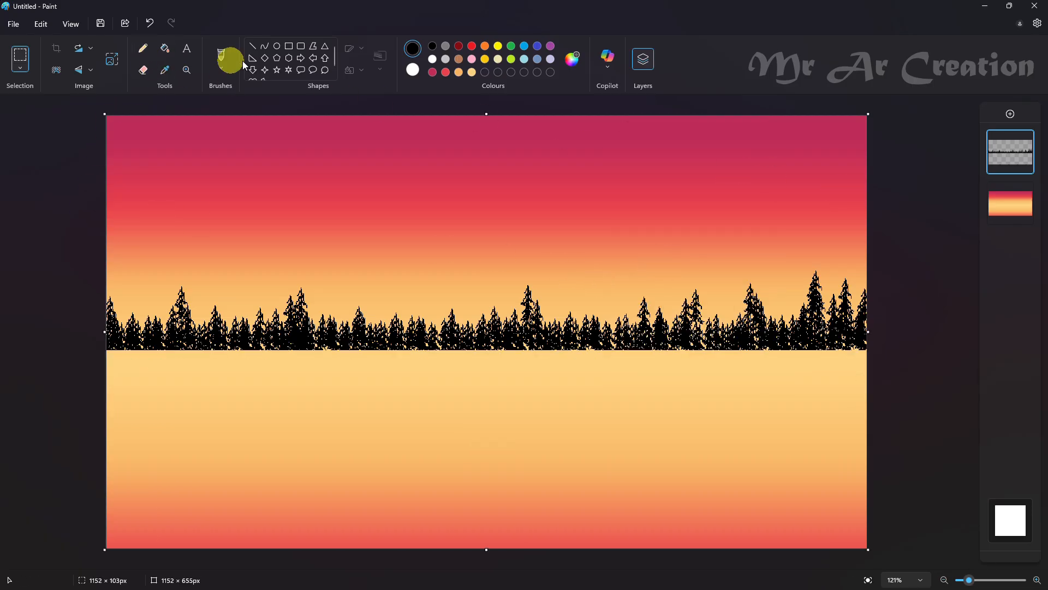
Step: Draw a black horizontal line about 1225 px long and 8 px thick along the treeline's base, moved slightly up
mouse_move(108, 350)
left_mouse_down()
mouse_move(853, 368)
mouse_move(916, 350)
left_mouse_up()
left_click(380, 61)
left_click(387, 164)
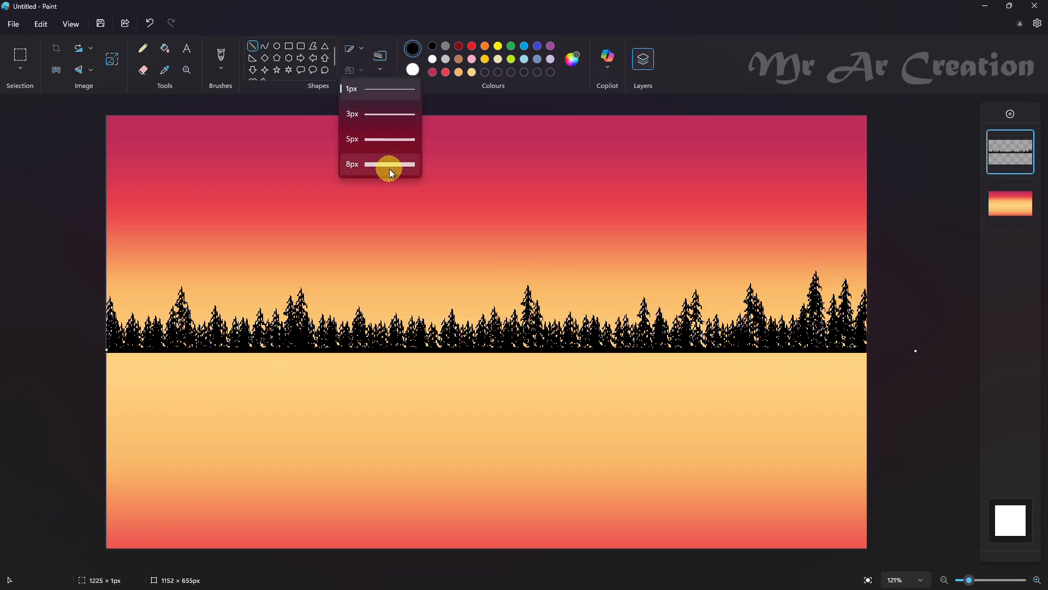
left_click_drag(352, 350, 348, 348)
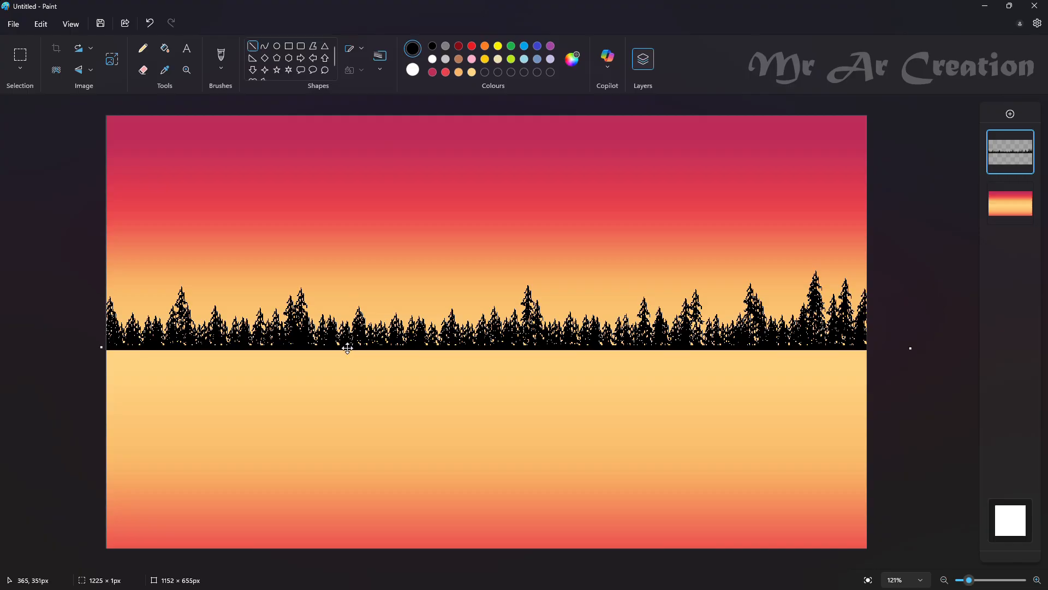
Step: Add a new layer and draw a two-peaked mountain outline behind the trees with the pencil in near-black #0F0F0F
left_click(1010, 113)
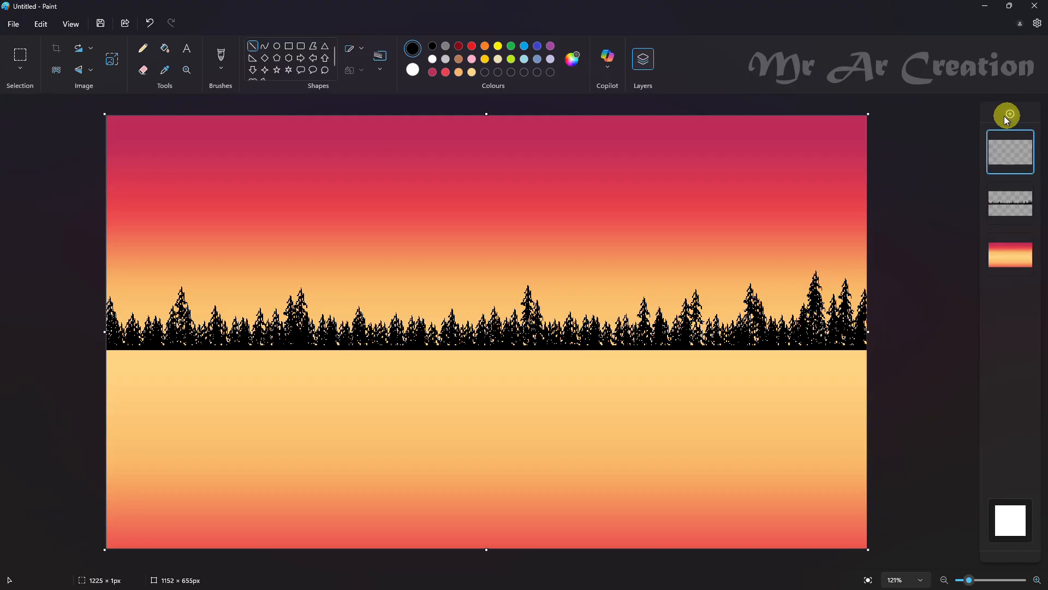
left_click(573, 62)
left_click_drag(542, 292, 546, 286)
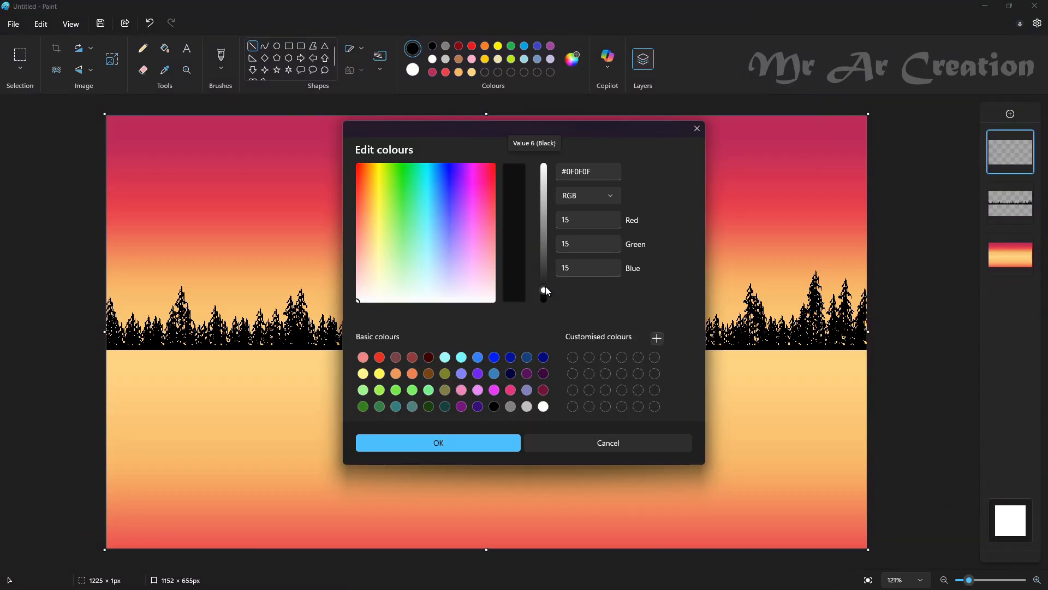
left_click(470, 436)
left_click(145, 50)
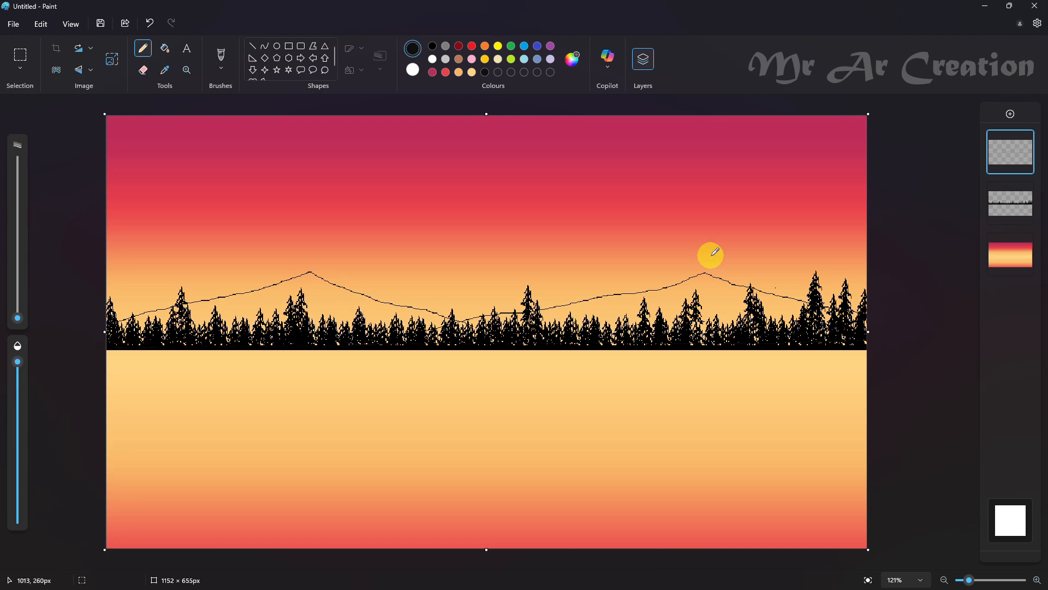
Step: Fill the mountain outline with the near-black colour and move its layer below the tree layer
left_click(165, 48)
left_click(276, 304)
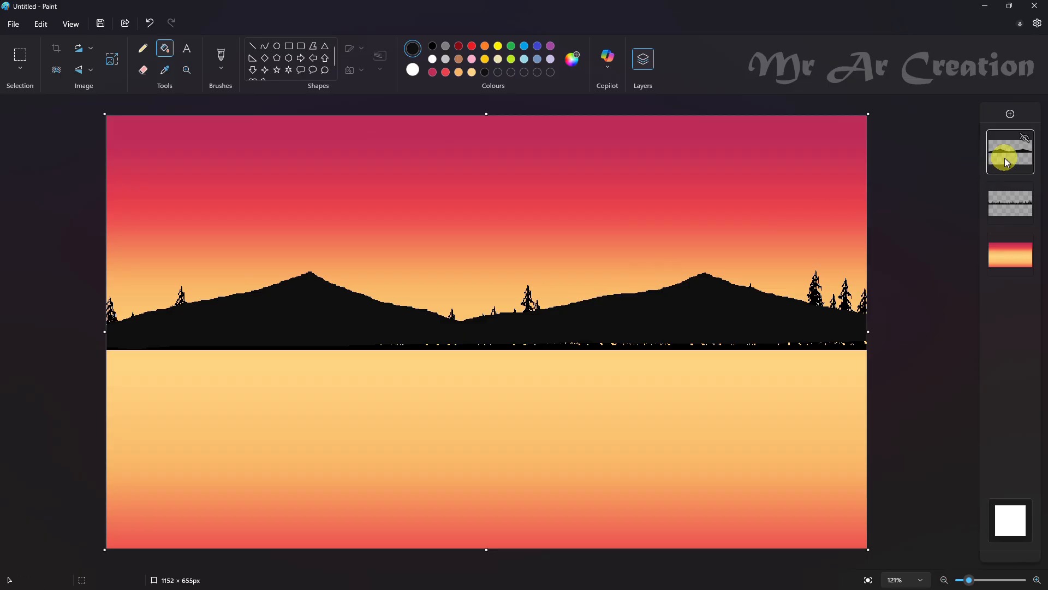
left_click_drag(1007, 162, 1021, 183)
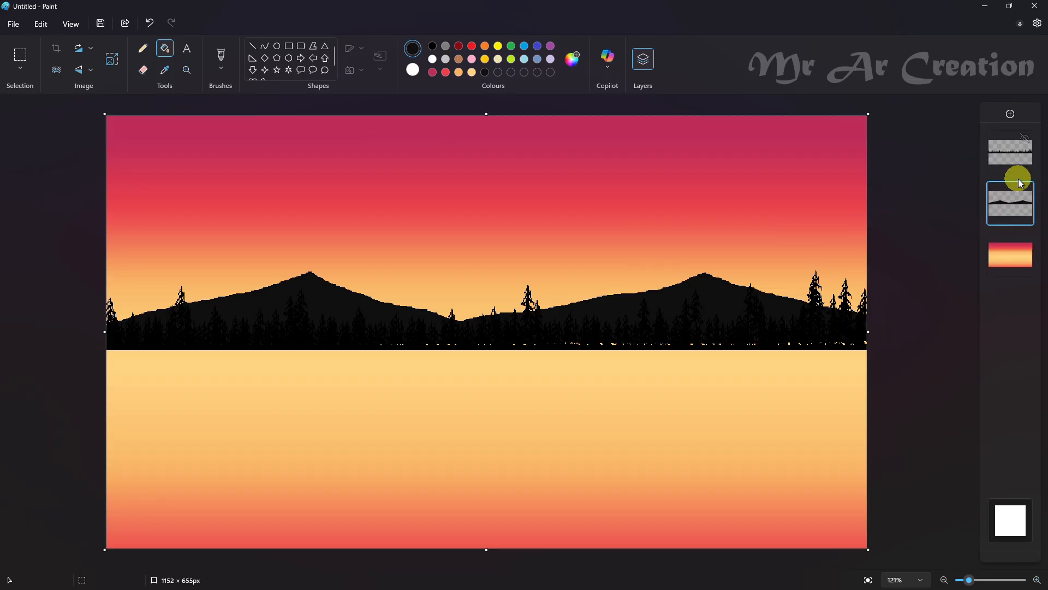
Step: Choose a lighter dark grey and refill the mountains with it
left_click(572, 58)
left_click_drag(542, 218, 544, 277)
left_click(438, 442)
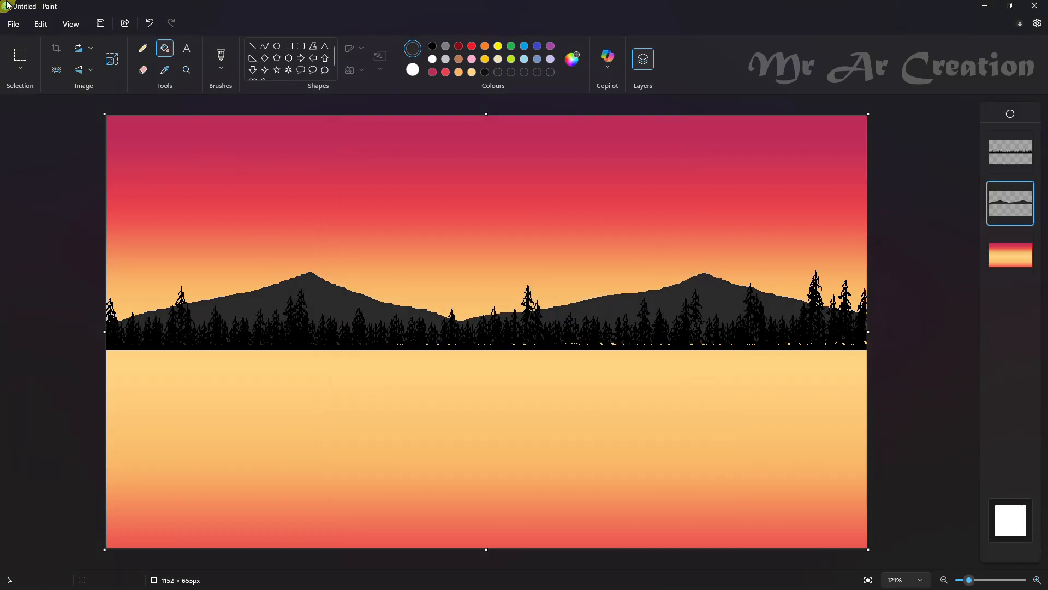
Step: Delete a full-width strip about 172 px high from the base of the mountain layer
left_click(143, 48)
scroll(335, 274, "up", 1, "ctrl")
left_click(62, 74)
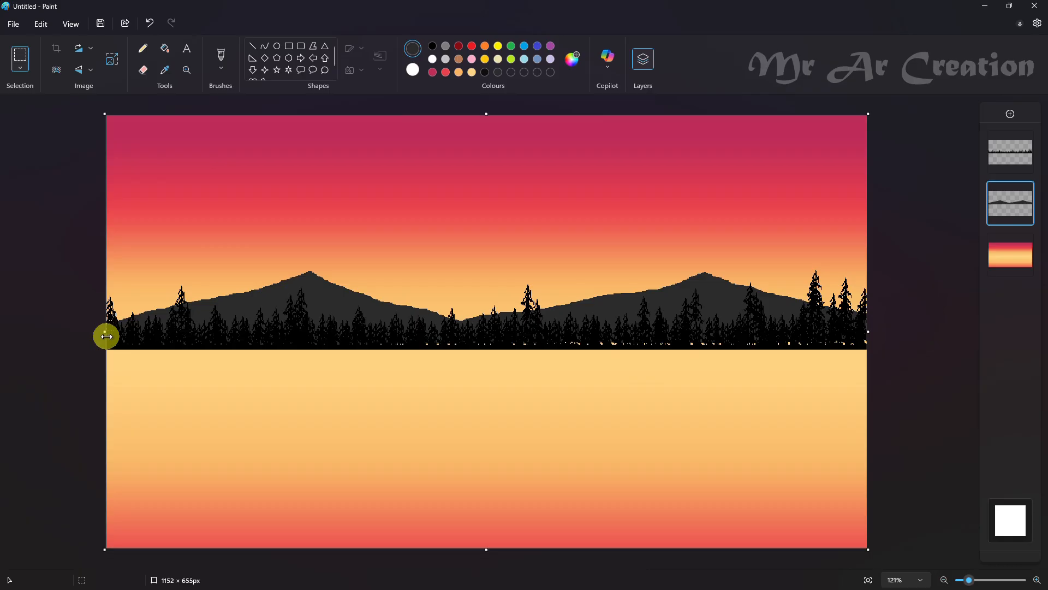
left_click_drag(106, 339, 945, 452)
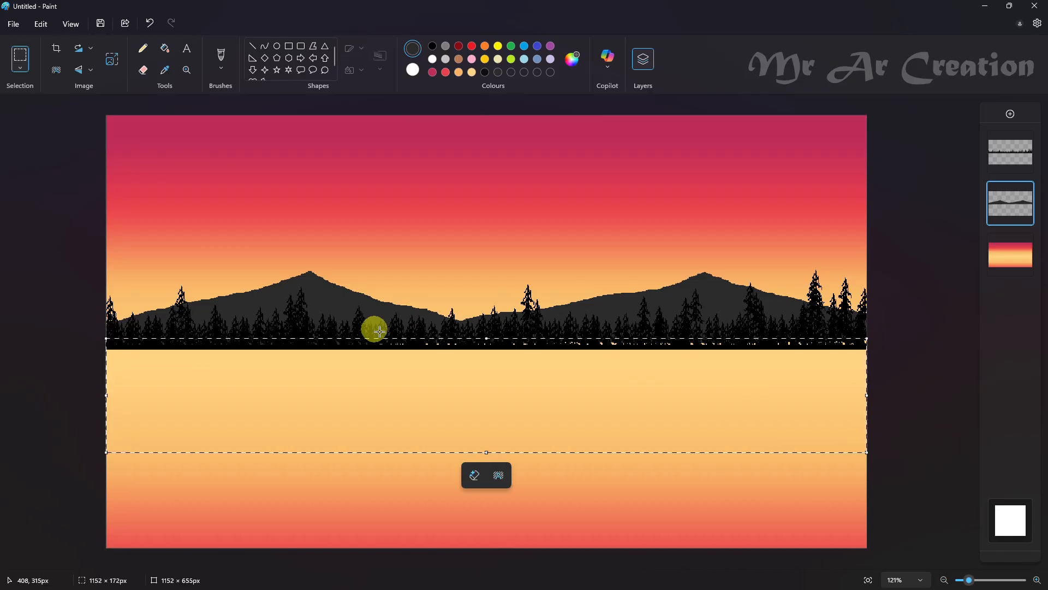
right_click(598, 294)
left_click(118, 277)
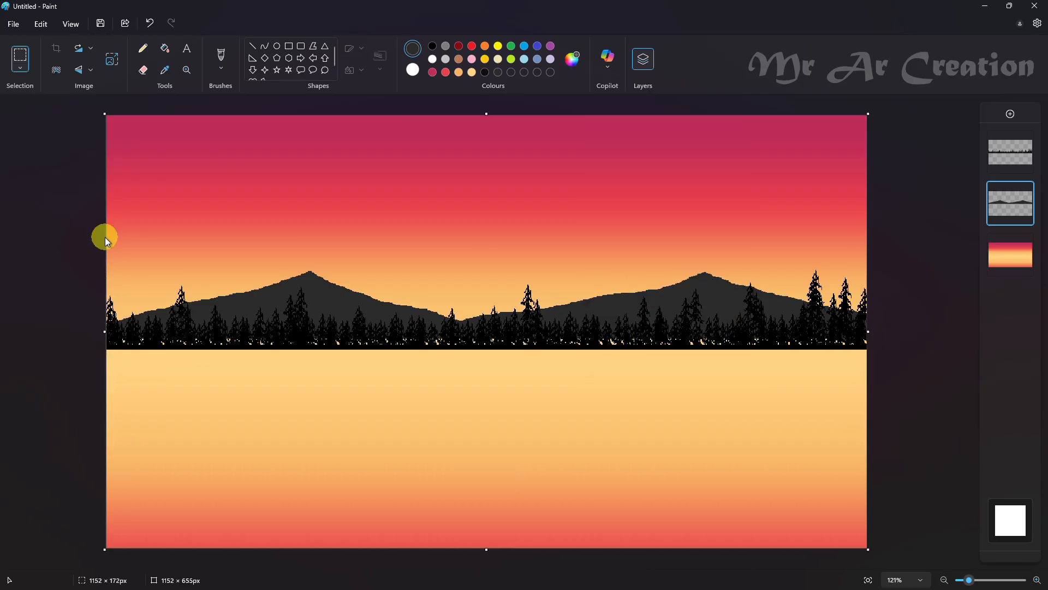
Step: Move the mountains slightly down and stretch their selection to about 1157 × 216 px to cover the canvas width
left_click_drag(704, 315, 705, 325)
left_click_drag(863, 320, 870, 317)
left_click(916, 311)
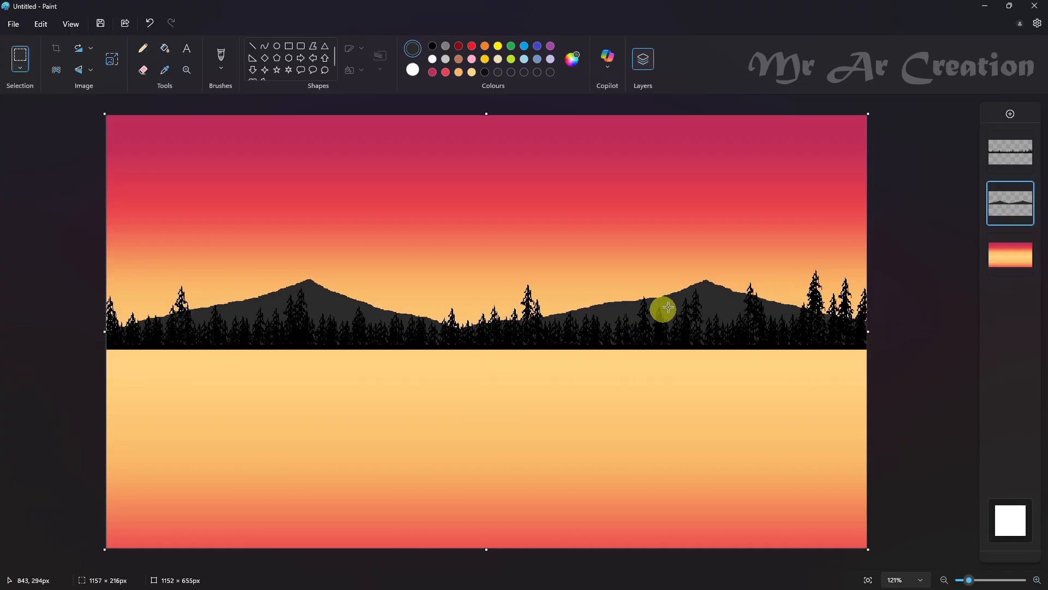
Step: Set the drawing colour to dark grey #474747 and start a jagged pencil ridge line down from the left mountain's peak
left_click(143, 48)
scroll(315, 273, "up", 1, "ctrl")
scroll(327, 262, "up", 1, "ctrl")
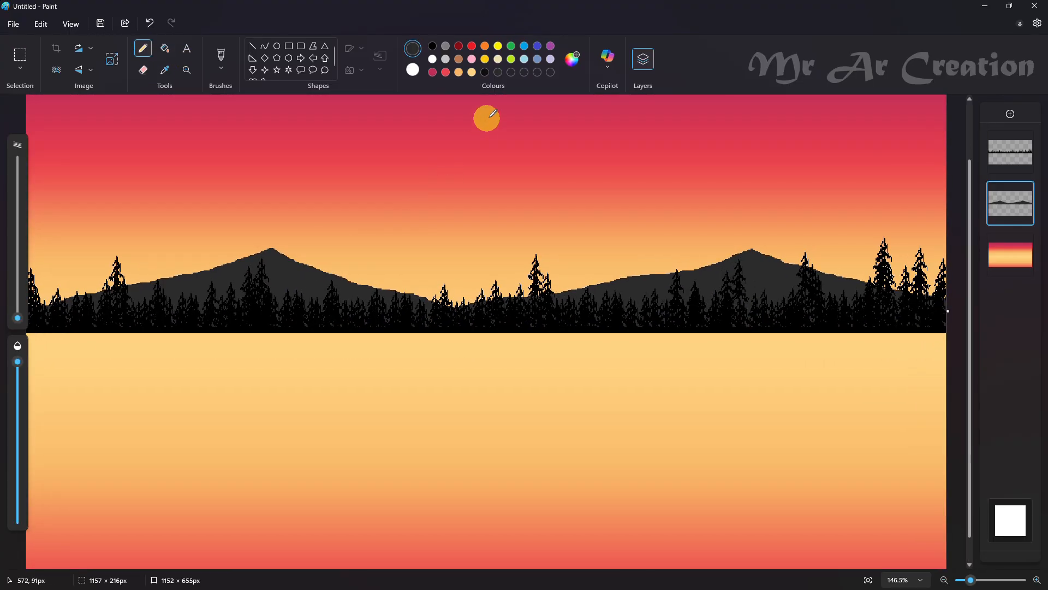
left_click(571, 58)
left_click_drag(545, 277, 546, 264)
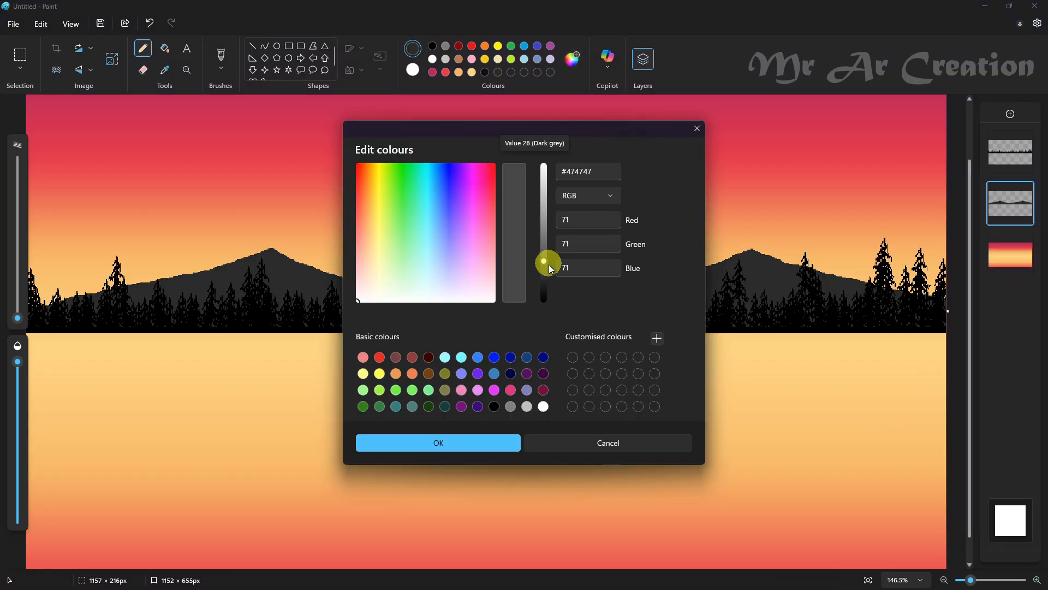
left_click(414, 443)
scroll(284, 338, "up", 2, "ctrl")
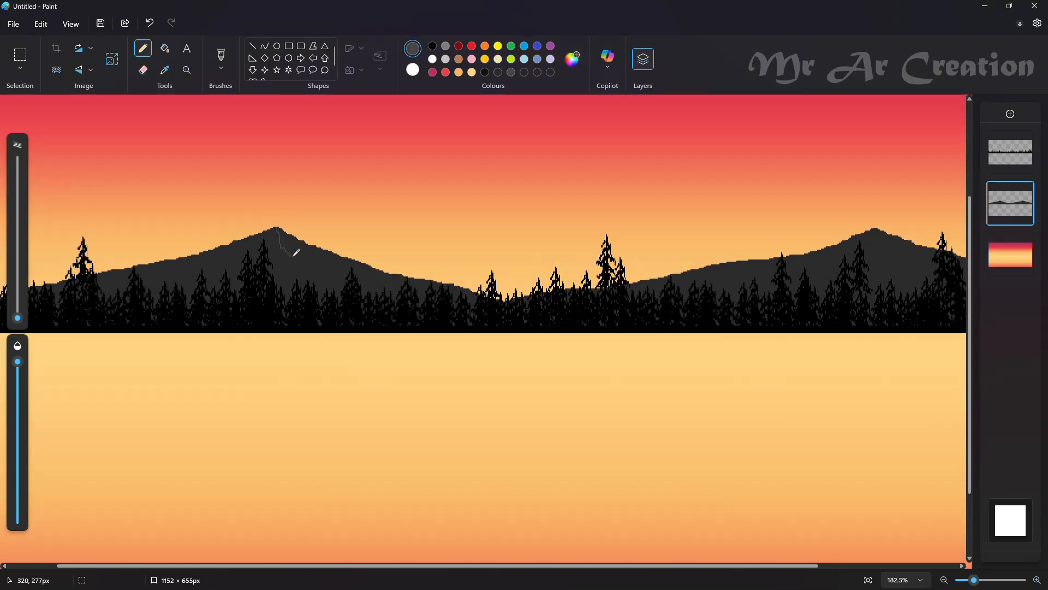
Step: Move the mountain layer above the trees and draw jagged ridge lines from both peaks down to the mountains' base
left_click(165, 48)
left_click(141, 48)
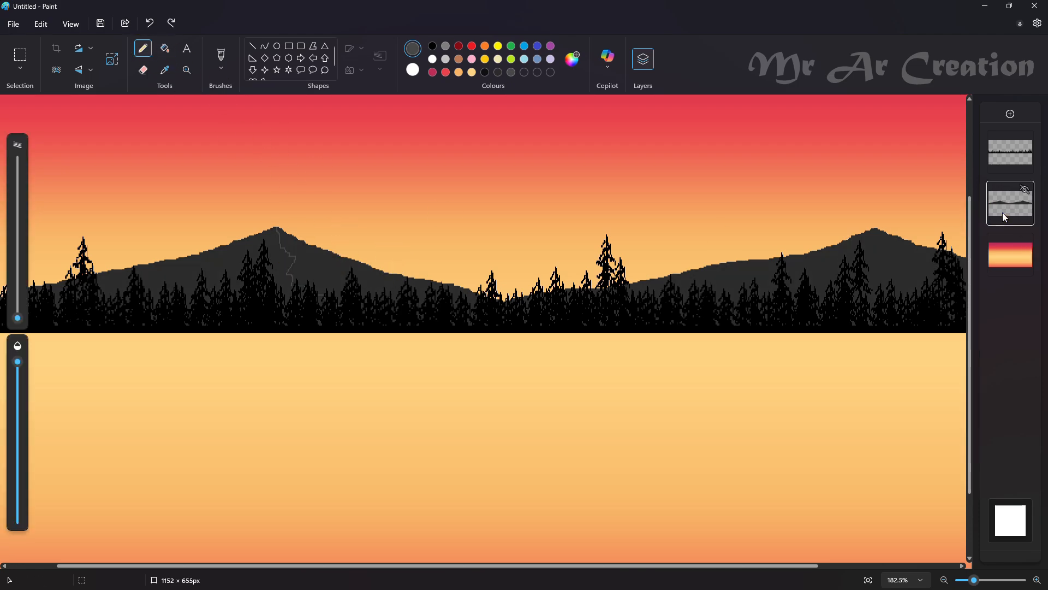
left_click_drag(1009, 203, 1001, 151)
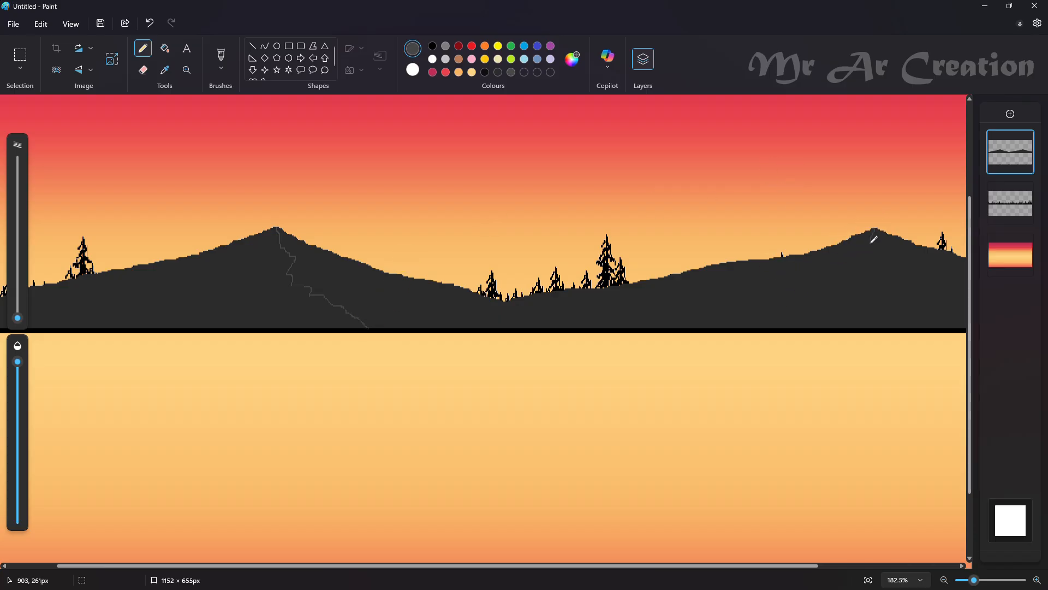
left_click_drag(751, 318, 786, 326)
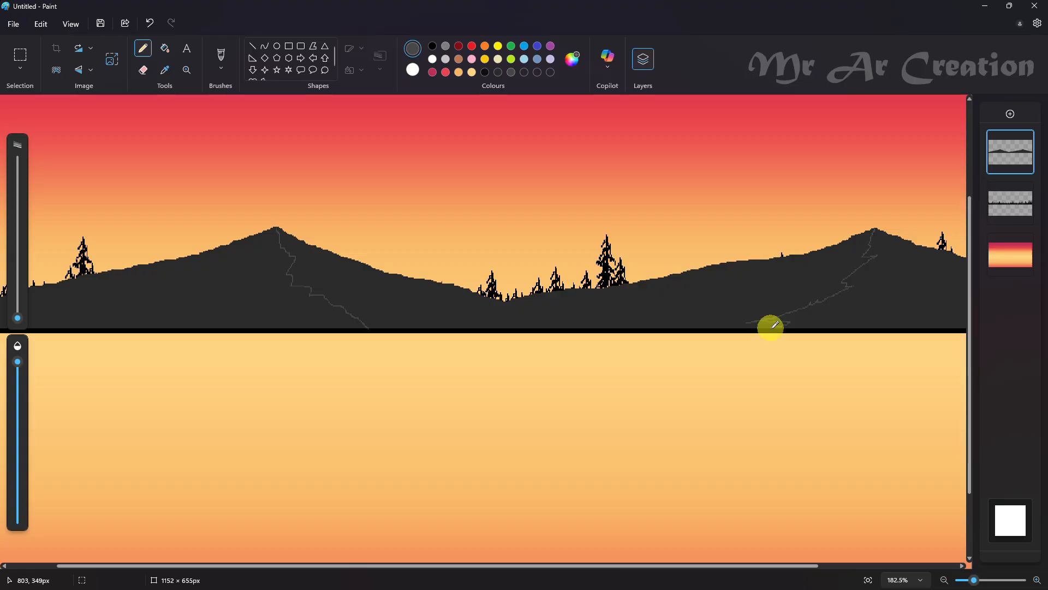
Step: Try to fill the slopes between the two ridge lines with the lighter grey, and undo the fill
left_click(172, 55)
left_click(344, 286)
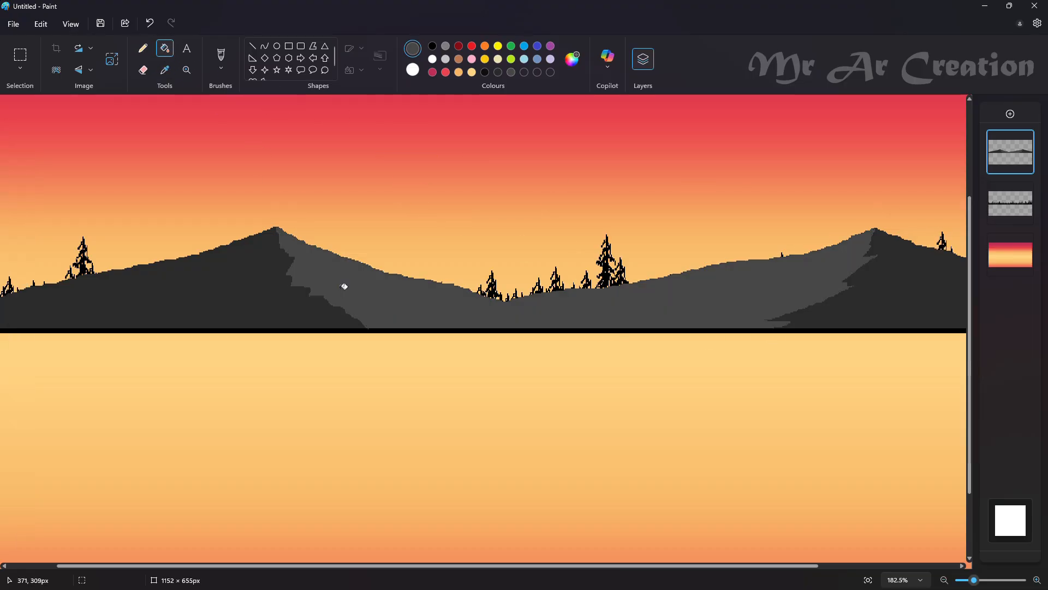
scroll(437, 276, "down", 3)
key("ctrl+z")
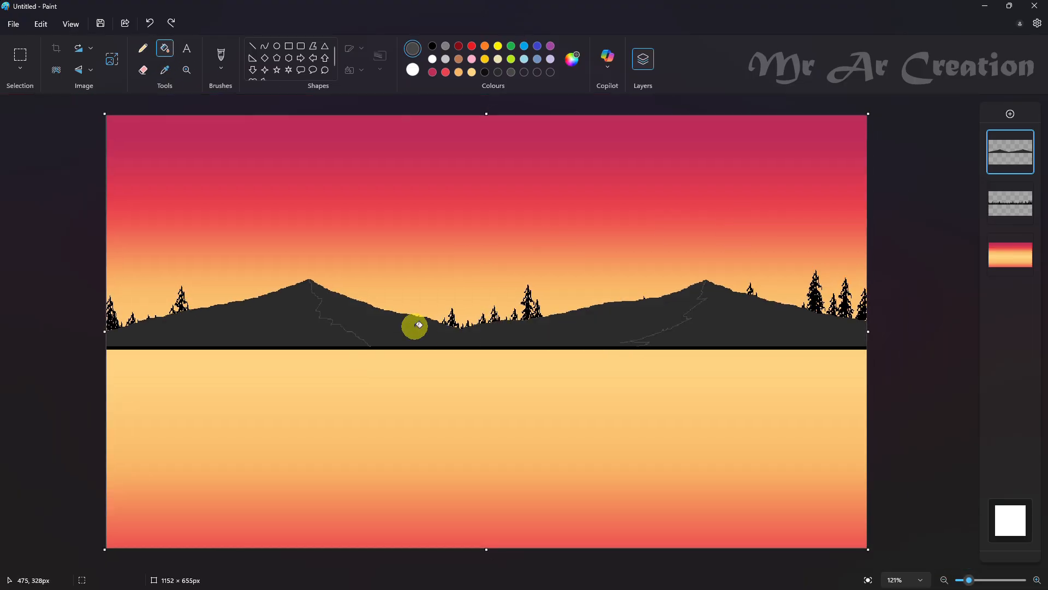
Step: Sample the mountain's dark grey, adjust it slightly and draw a faint pencil line from the valley to the base
scroll(414, 323, "up", 2)
left_click(143, 49)
scroll(494, 295, "up", 1)
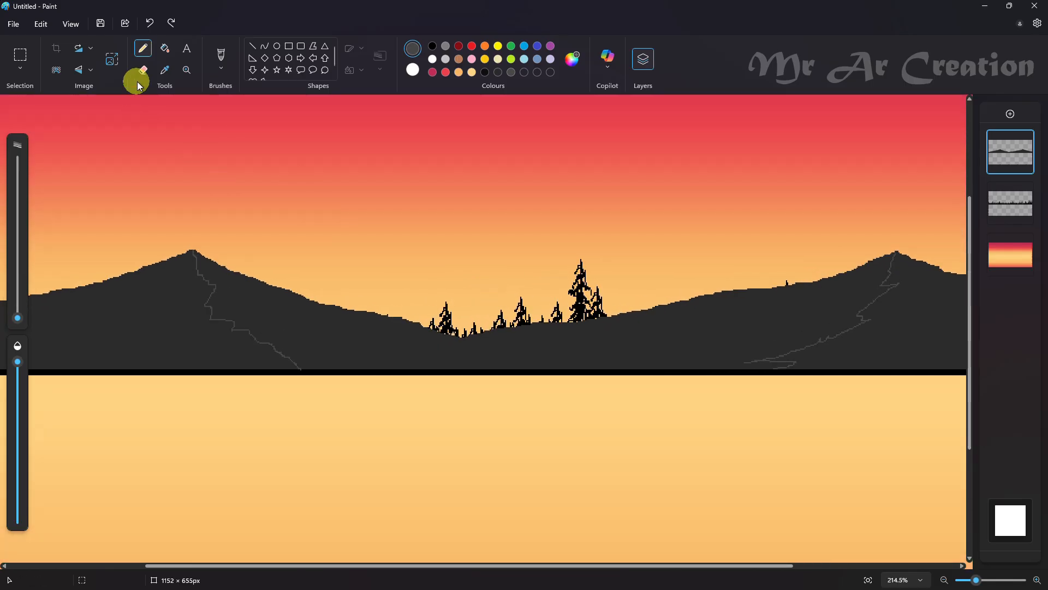
left_click(164, 69)
left_click(278, 306)
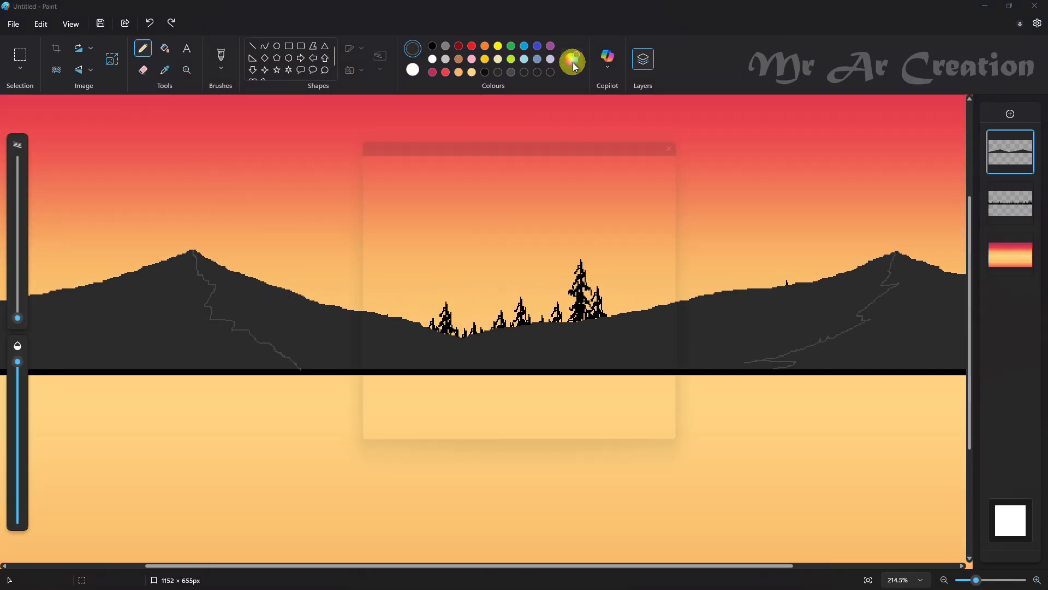
left_click(572, 59)
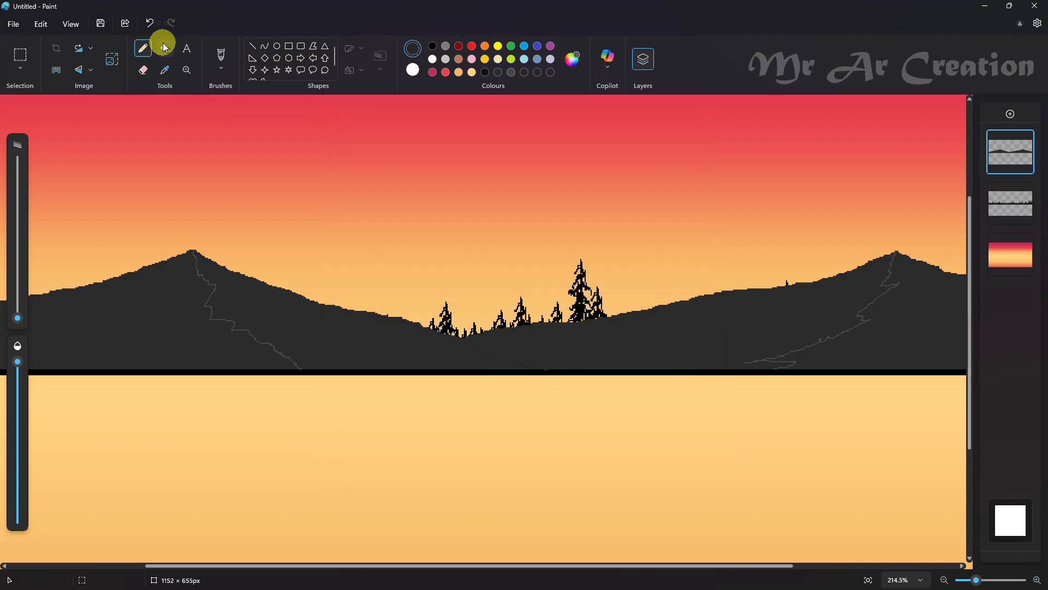
Step: Sample the ridge line's grey and fill the left mountain's right slope with it
left_click(165, 70)
left_click(207, 275)
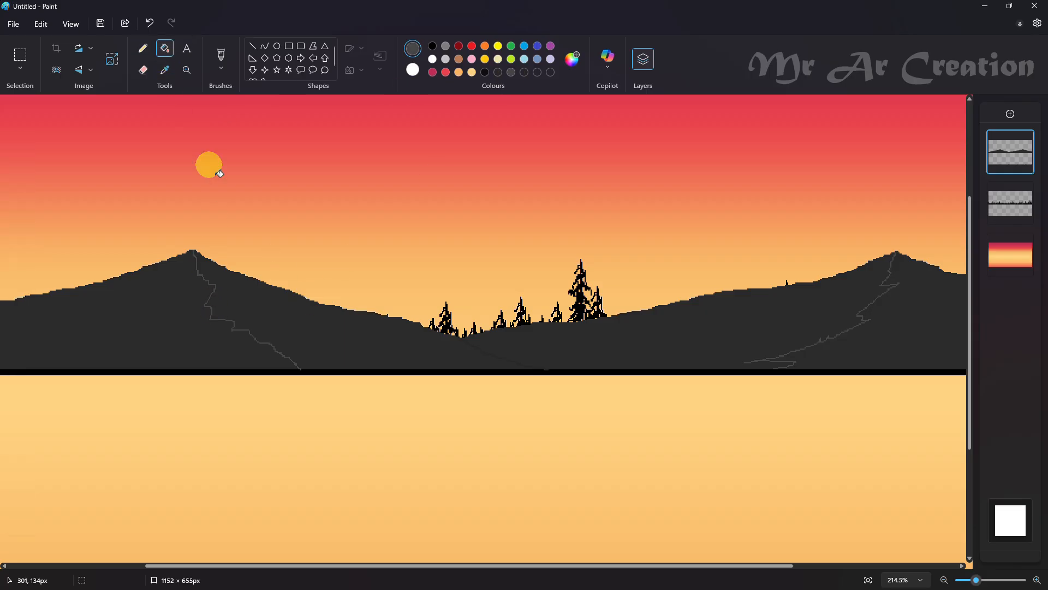
left_click(249, 297)
scroll(574, 241, "down", 3)
scroll(619, 310, "up", 2)
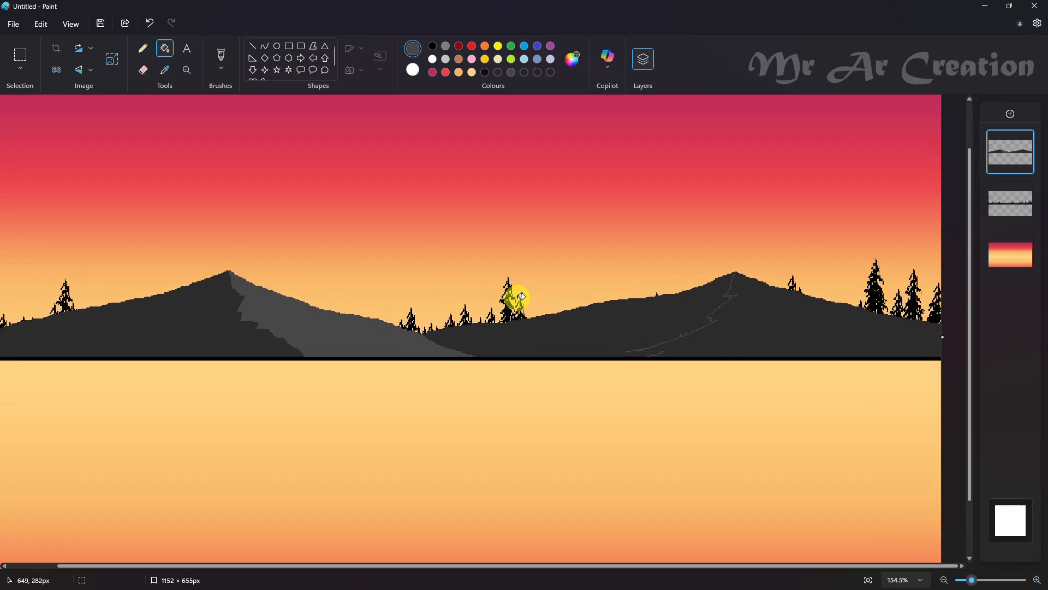
Step: Set the colour to #3D3D3D and refill the left mountain's right slope with it
scroll(512, 294, "up", 1)
left_click(572, 58)
left_click(546, 267)
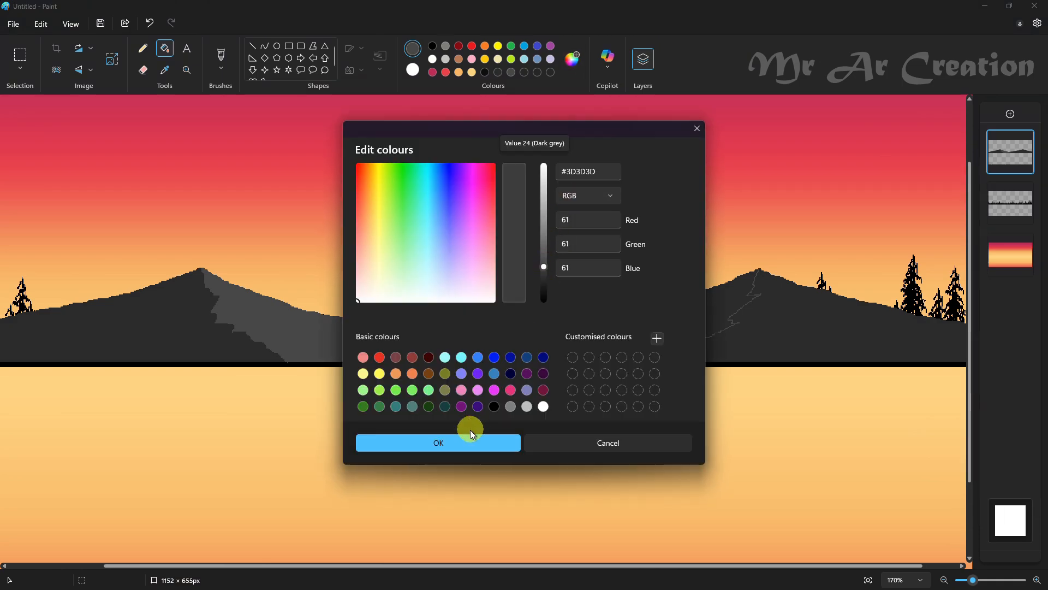
left_click(468, 441)
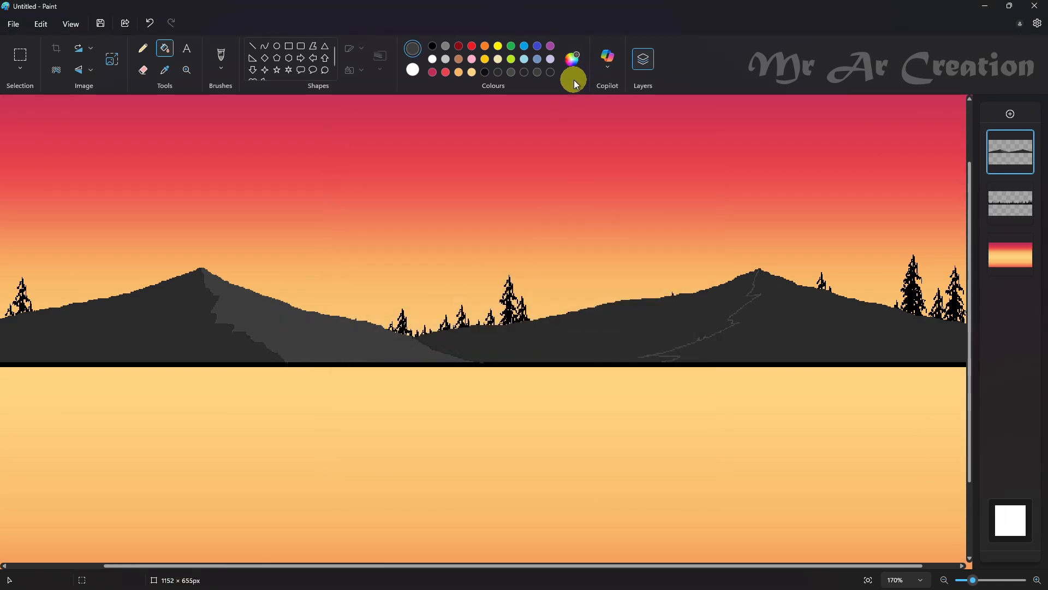
Step: Set the colour to #4A4A4A and fill the right mountain's left slope with it
left_click(577, 68)
left_click(543, 265)
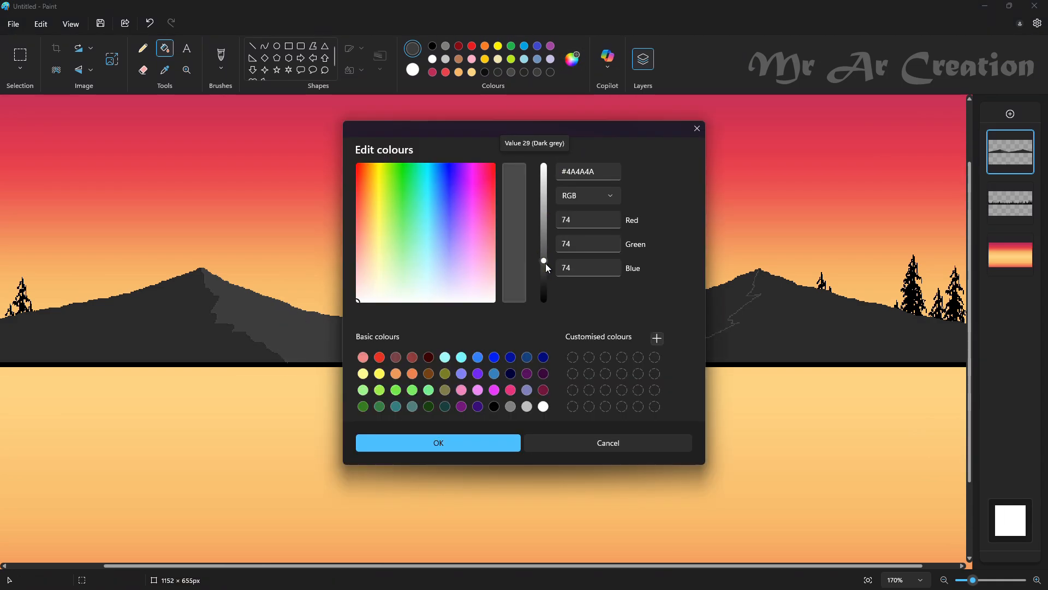
left_click(475, 438)
left_click(645, 322)
Step: Retouch the dark seam between the two mountain slopes in the valley with the pencil
scroll(546, 355, "up", 8)
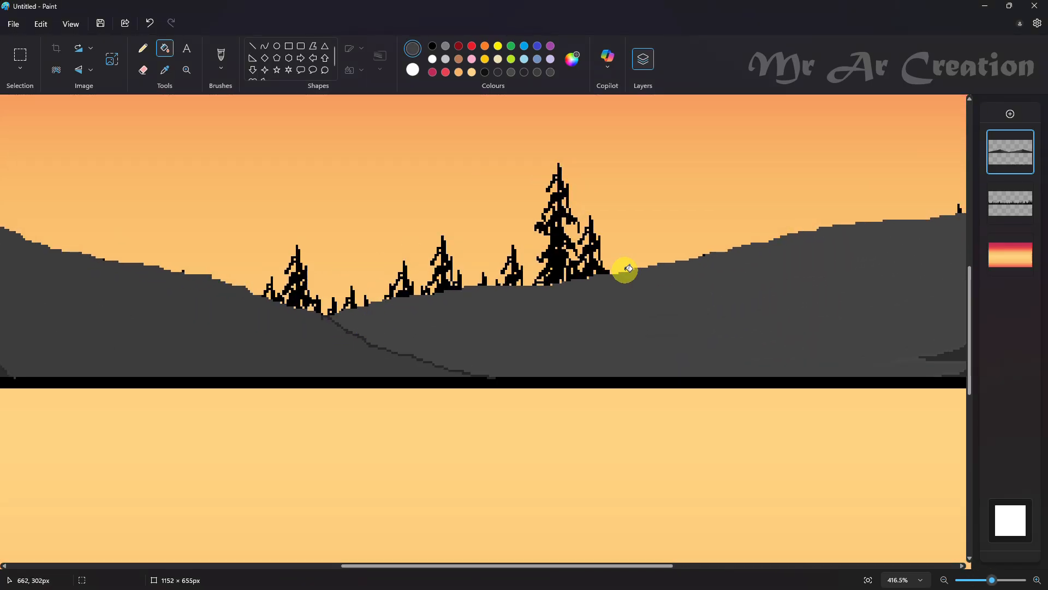
left_click(143, 48)
scroll(389, 335, "up", 3)
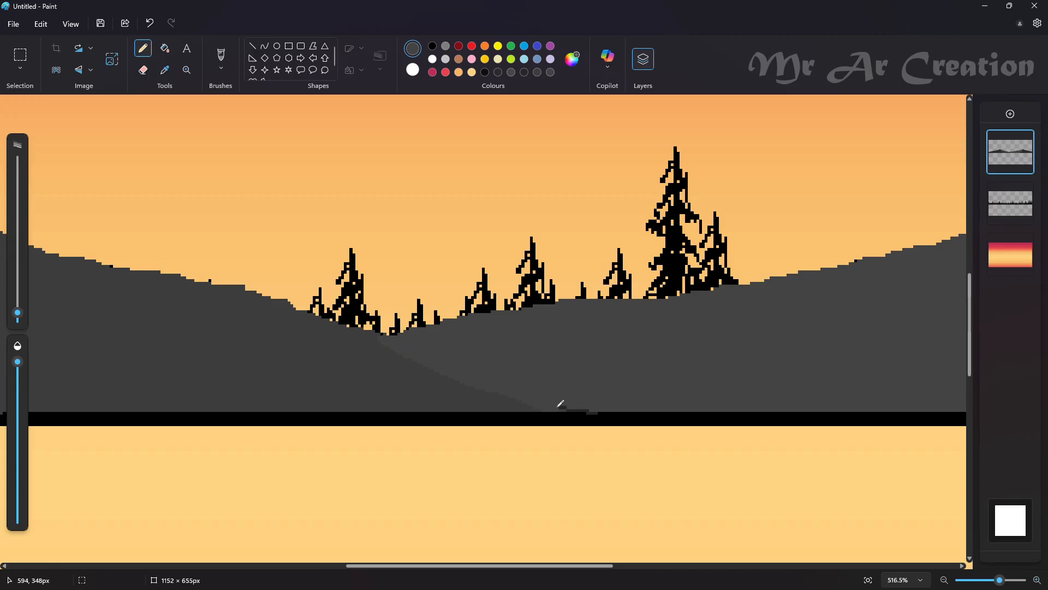
Step: Move the mountain layer beneath the treeline layer
key("ctrl+0")
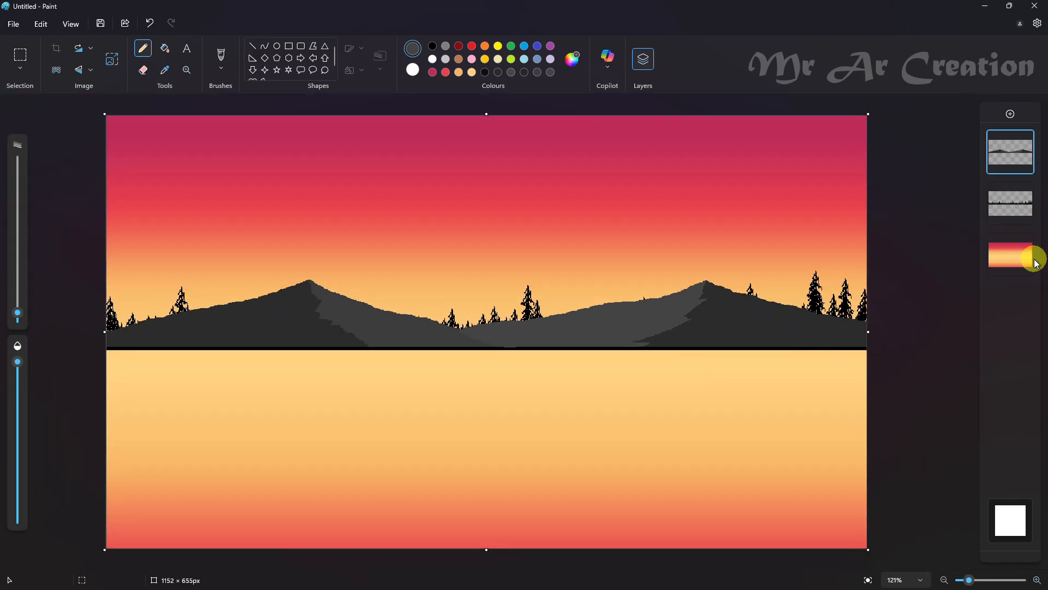
left_click_drag(1013, 161, 1010, 221)
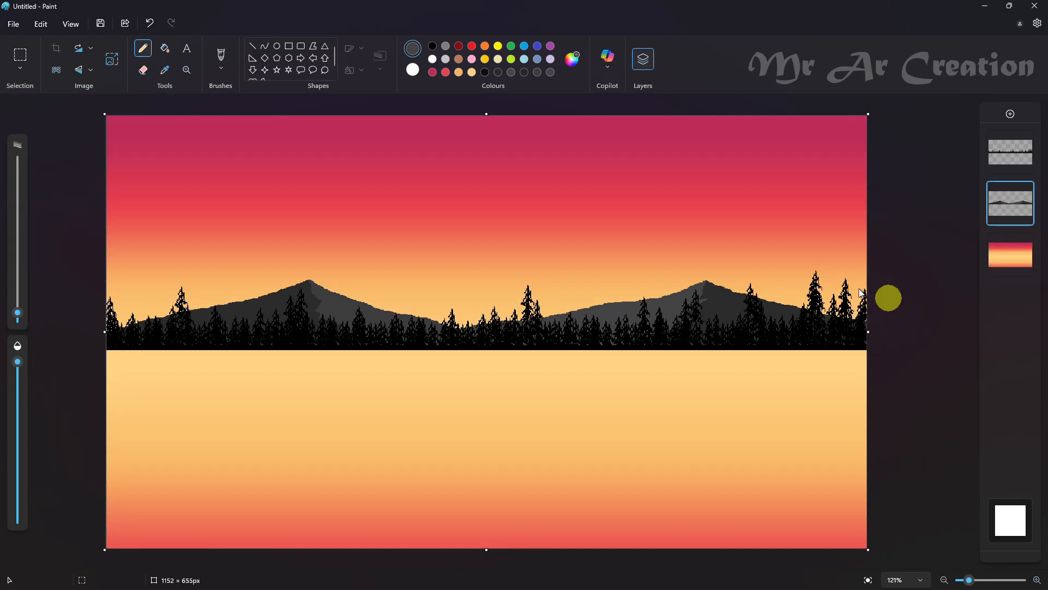
Step: Add a new top layer and draw a circle about 69 px wide above the valley, outlined and filled in white
left_click(277, 46)
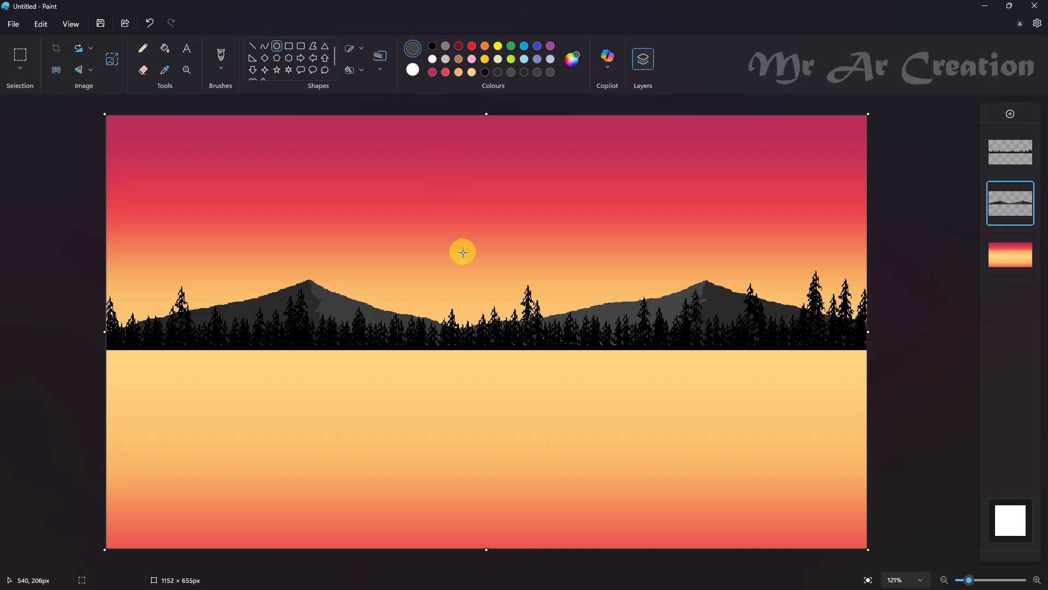
left_click_drag(460, 251, 497, 292)
key("ctrl+z")
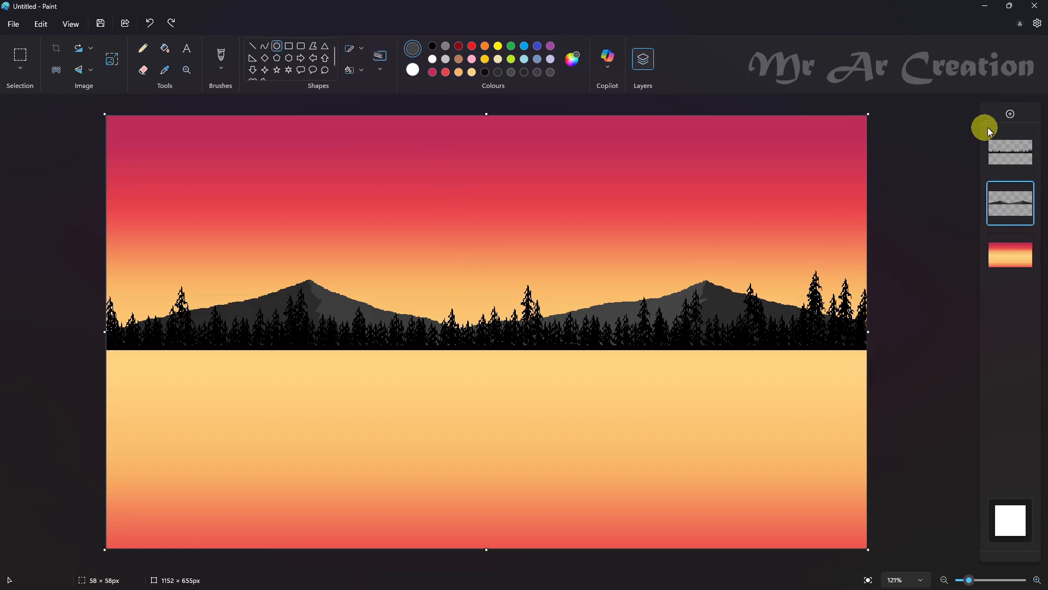
left_click(1011, 113)
left_click_drag(1013, 207, 1004, 146)
left_click_drag(460, 267, 507, 323)
left_click(432, 59)
left_click(165, 48)
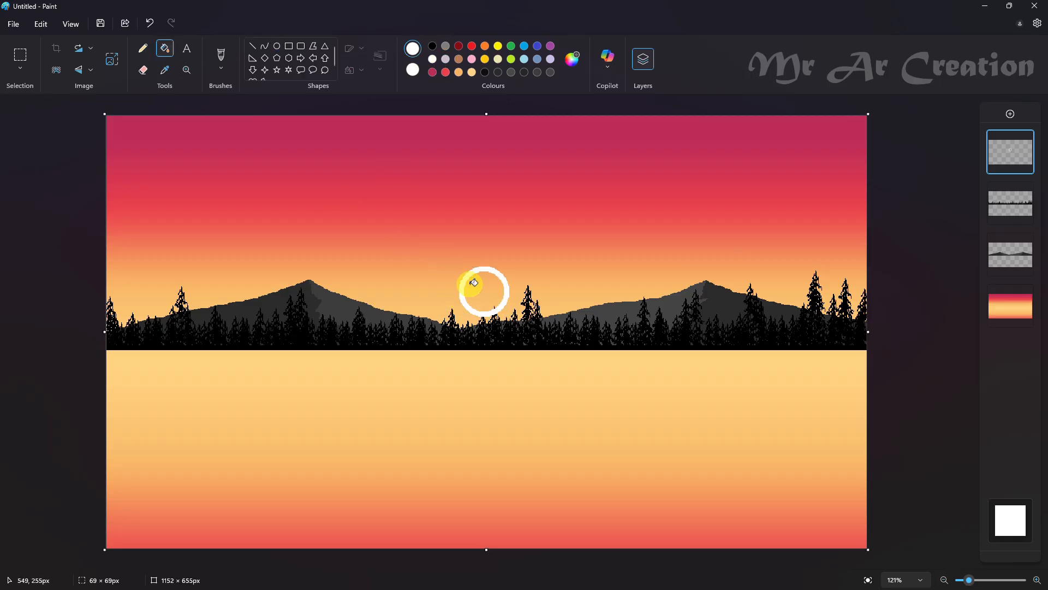
left_click(483, 289)
Step: Move the white sun down into the valley and place its layer between the mountain and sky layers
left_click(5, 71)
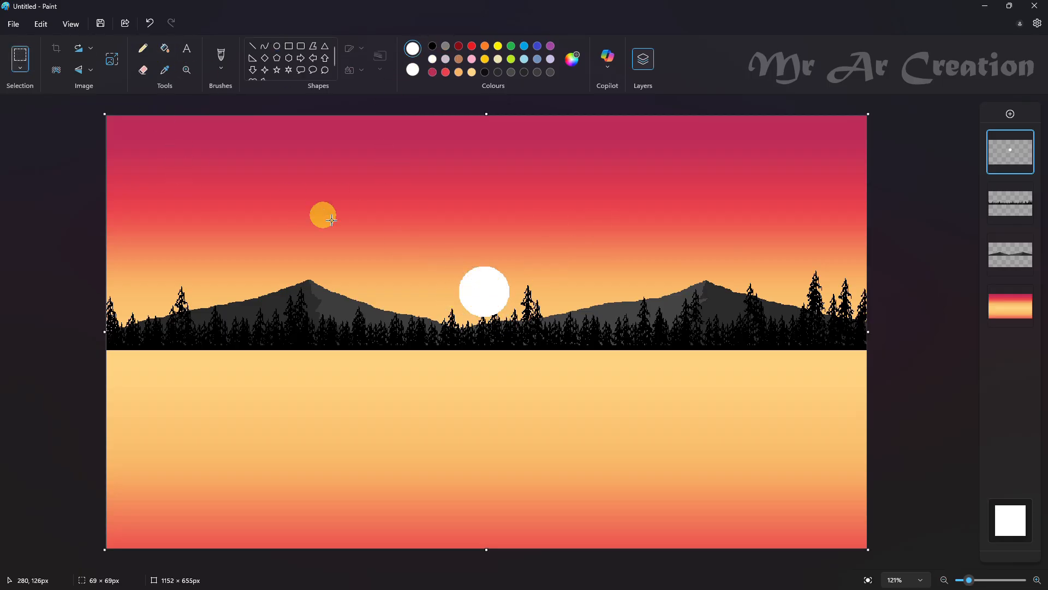
left_click_drag(428, 246, 508, 333)
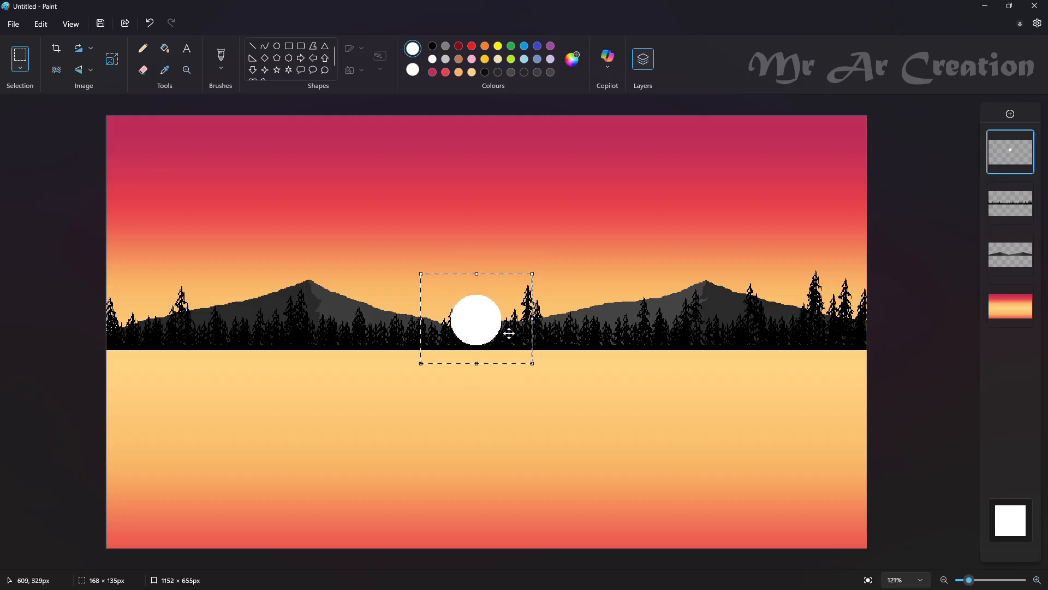
left_click_drag(1010, 151, 981, 304)
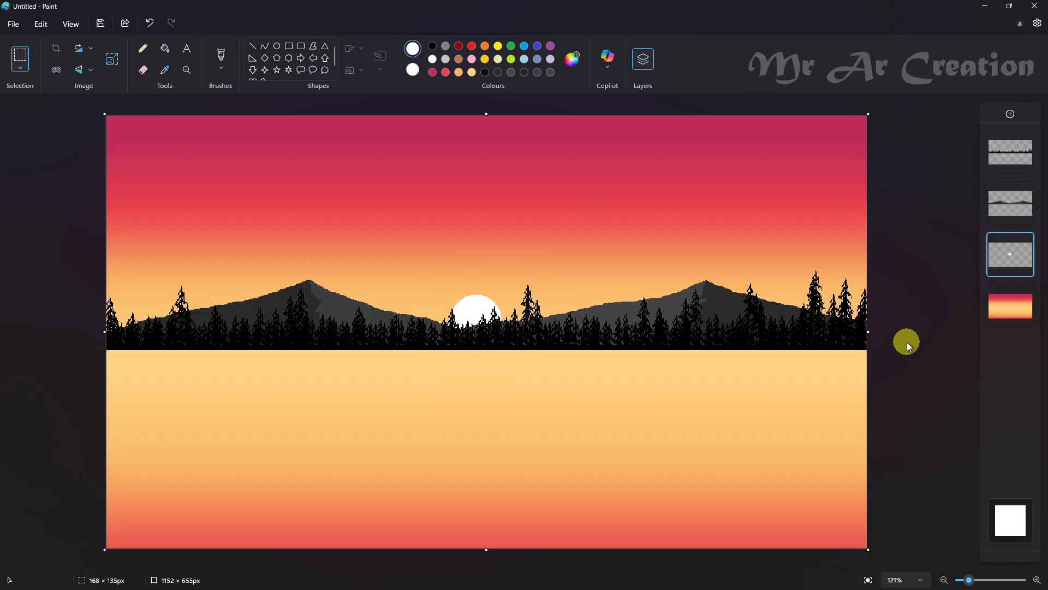
Step: Sample the treeline's black and pencil small irregular strokes along the shoreline under the trees
left_click(143, 48)
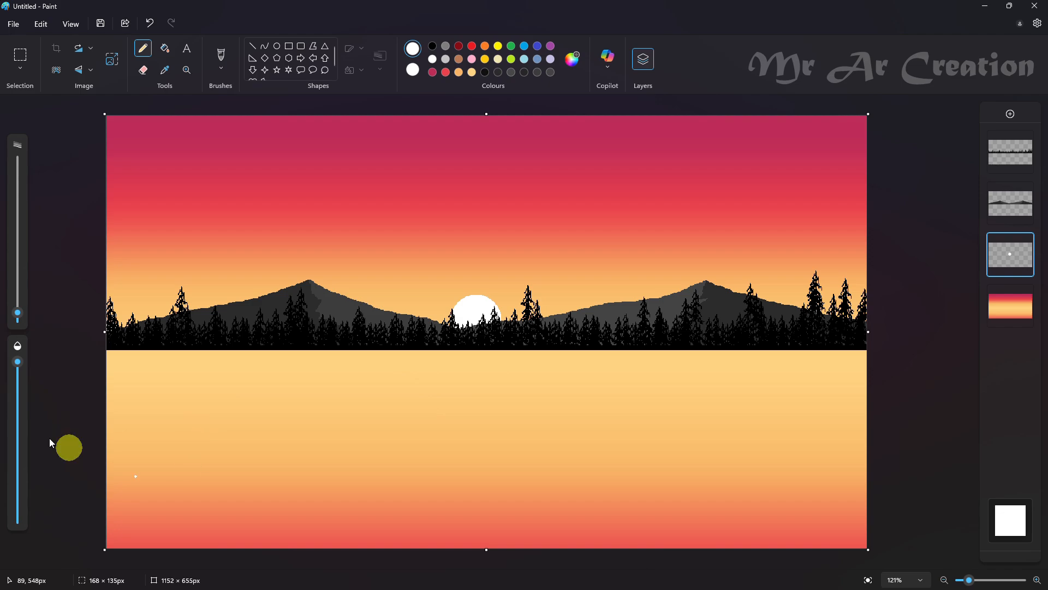
left_click(165, 70)
left_click(297, 335)
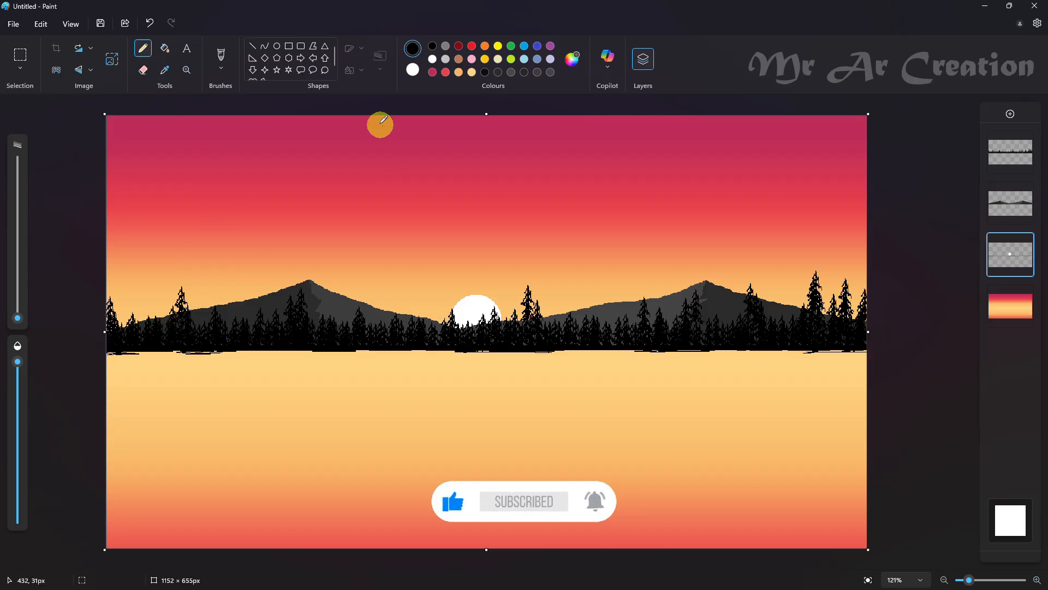
Step: Sample the water's yellow just below the treeline and lighten it to a paler yellow for the pencil
left_click(164, 69)
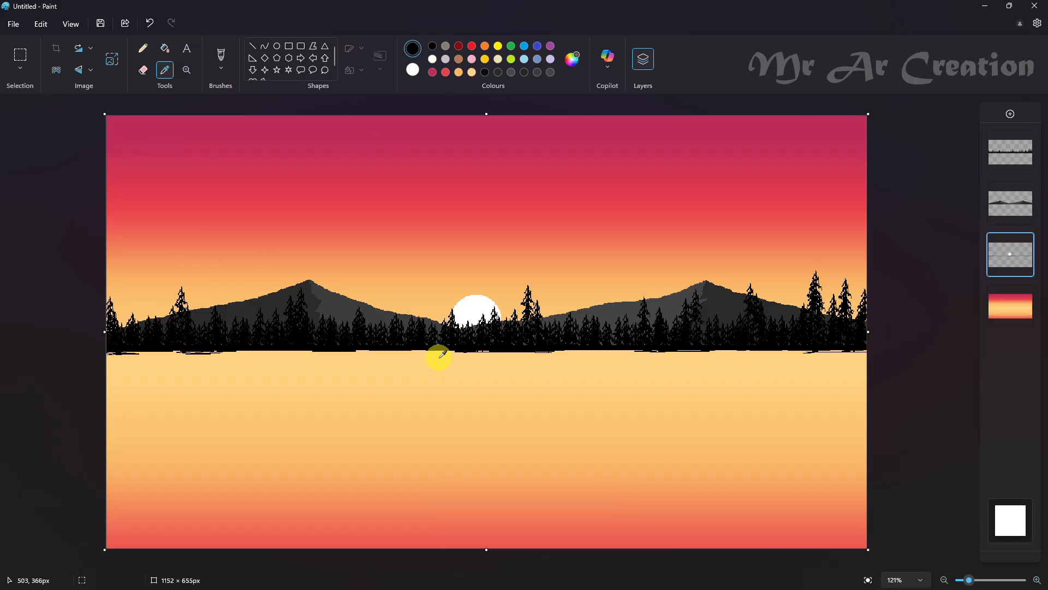
left_click(437, 356)
left_click(571, 59)
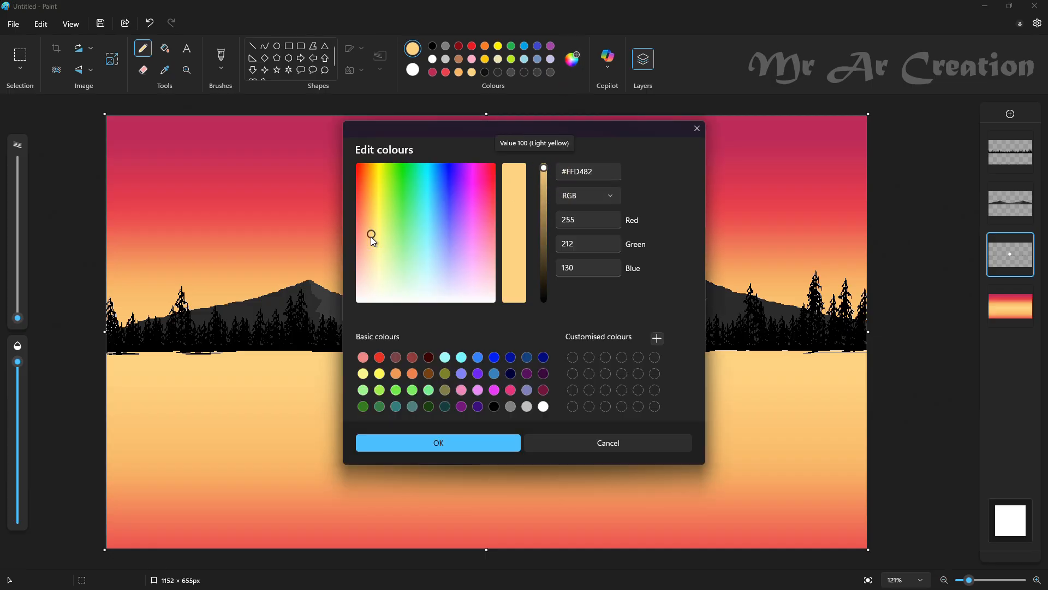
left_click(417, 441)
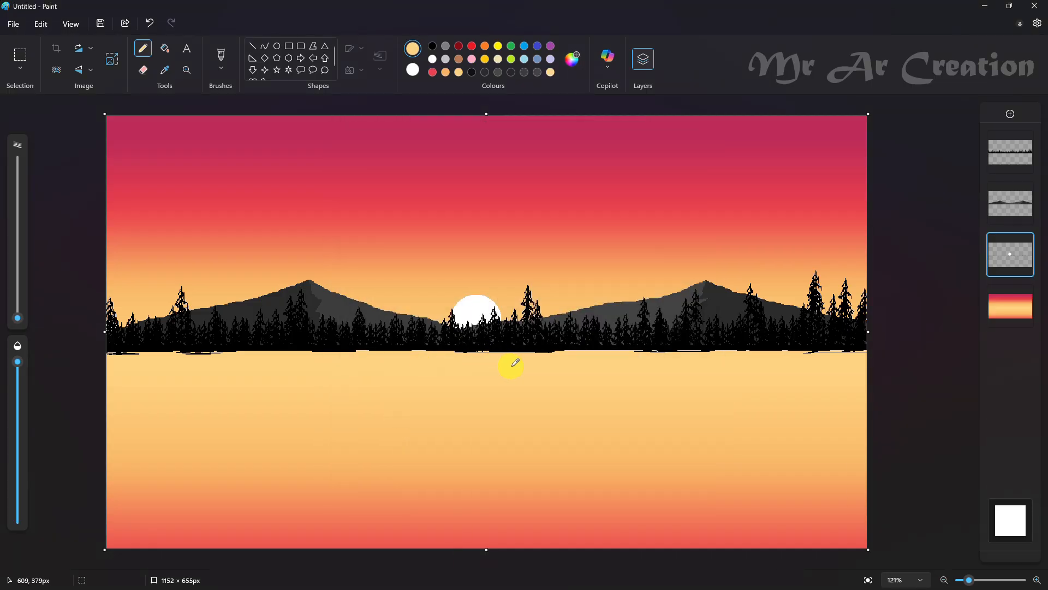
left_click(571, 59)
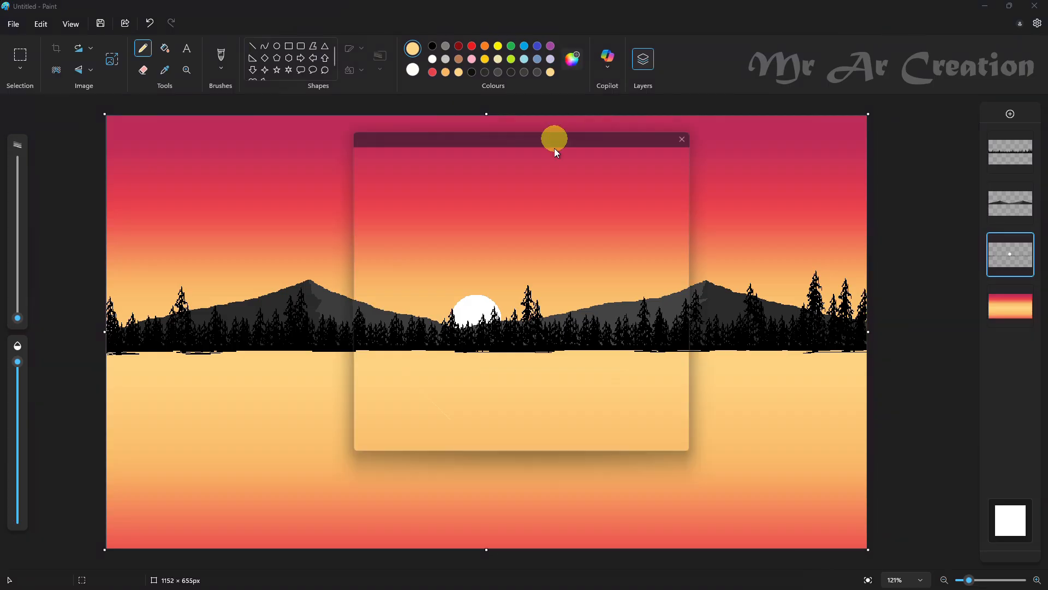
left_click(370, 243)
left_click(421, 441)
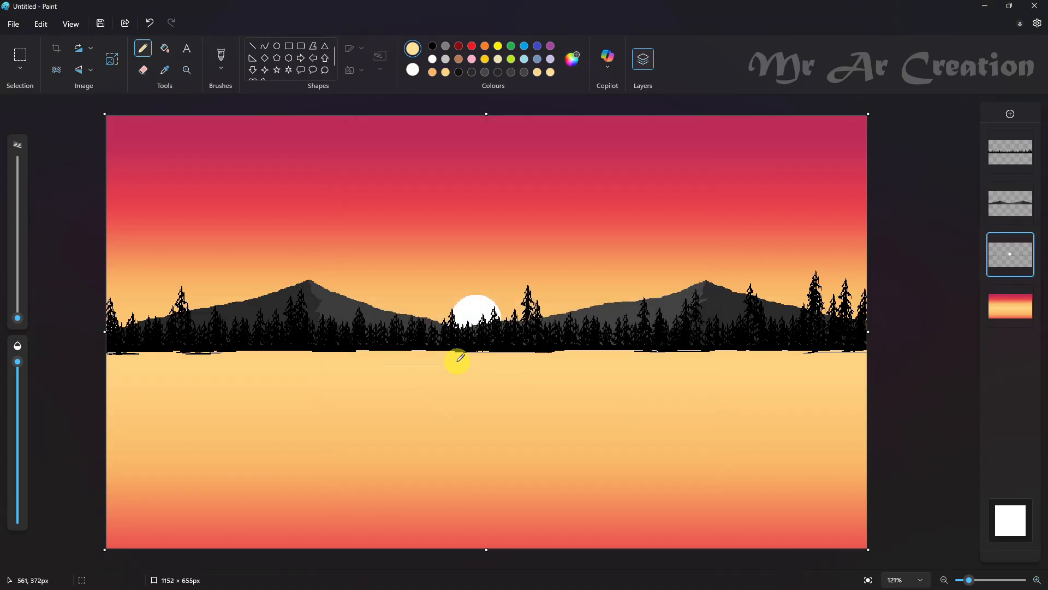
Step: Draw thin horizontal pale yellow ripple lines of varying length across the whole water area
left_click_drag(484, 385, 731, 370)
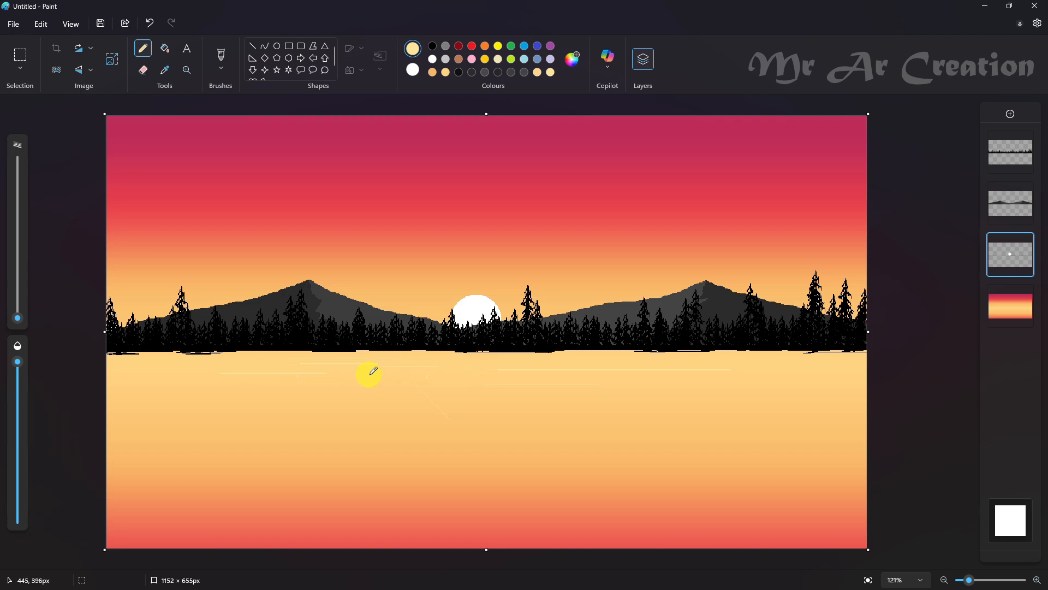
left_click_drag(370, 373, 507, 373)
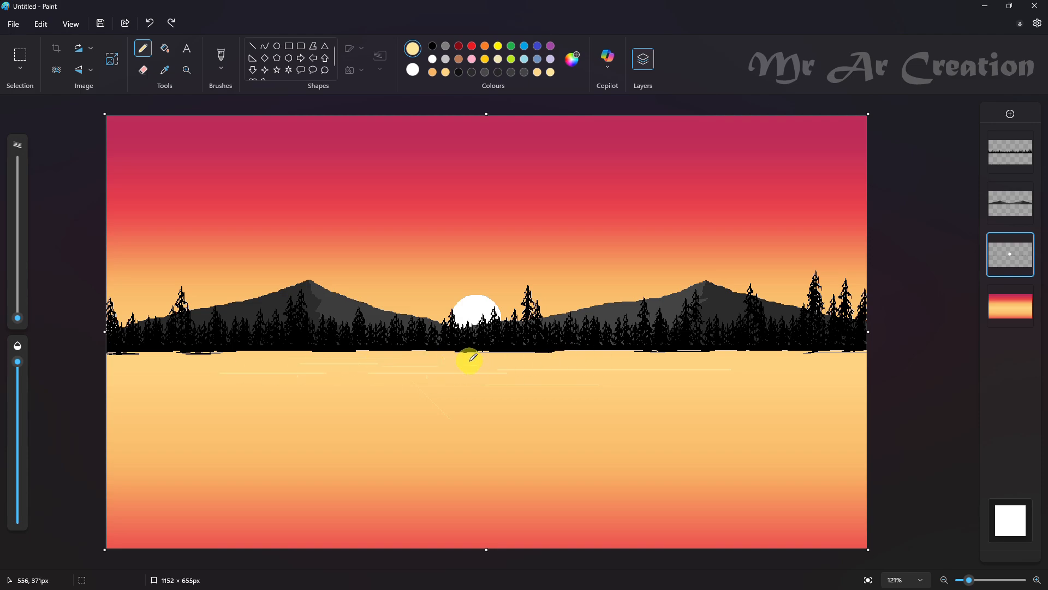
left_click_drag(471, 360, 494, 360)
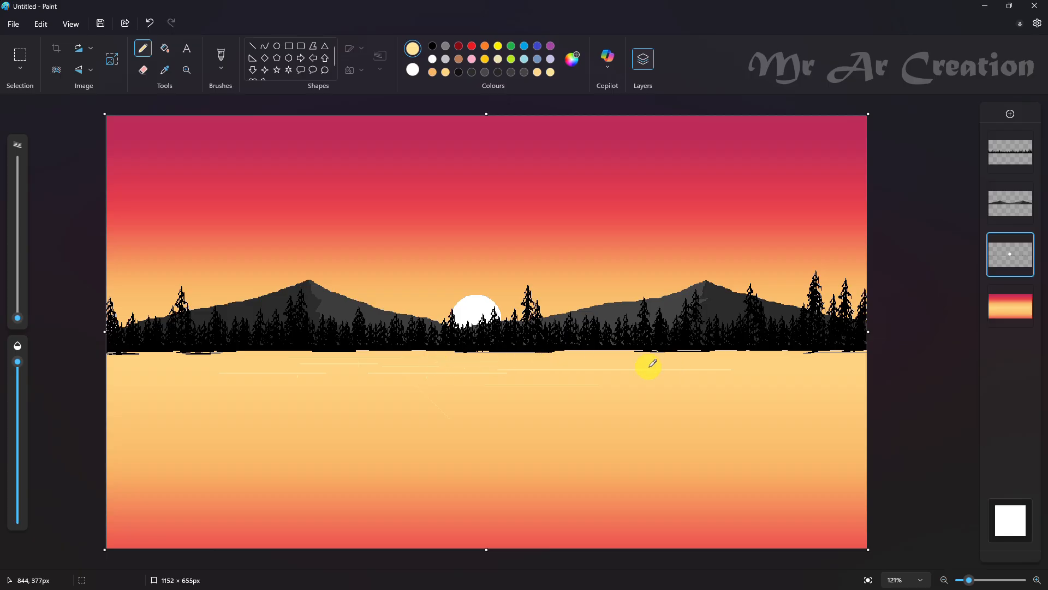
left_click_drag(318, 399, 419, 398)
left_click_drag(505, 416, 702, 416)
left_click_drag(567, 441, 791, 441)
left_click_drag(263, 434, 489, 454)
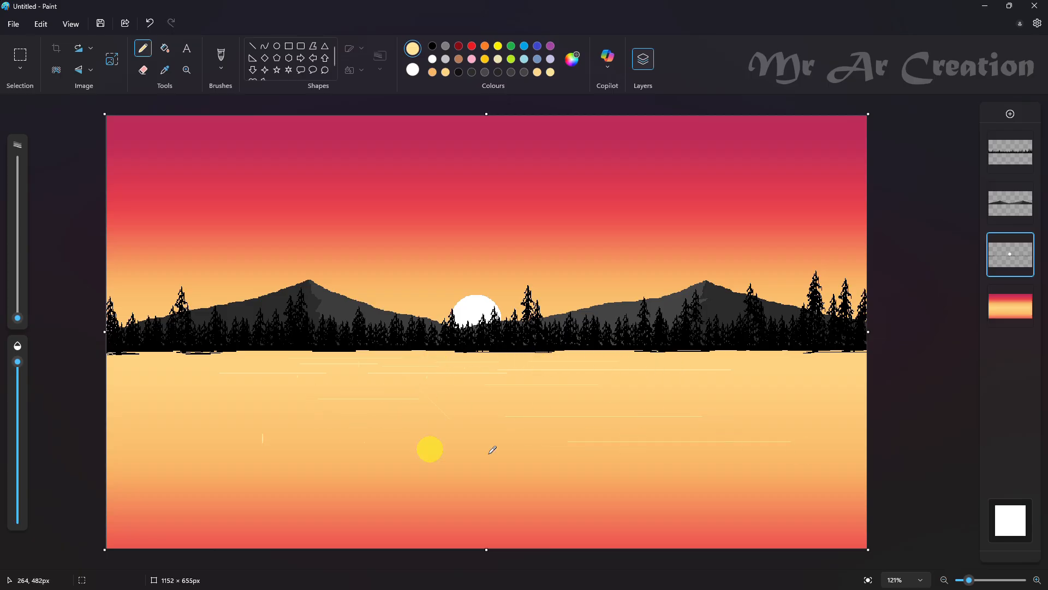
mouse_move(230, 403)
left_mouse_down()
mouse_move(120, 404)
mouse_move(485, 459)
left_mouse_up()
left_click_drag(391, 428, 497, 428)
left_click_drag(150, 500, 328, 500)
left_click_drag(536, 508, 761, 507)
left_click_drag(605, 486, 810, 486)
left_click_drag(754, 463, 945, 466)
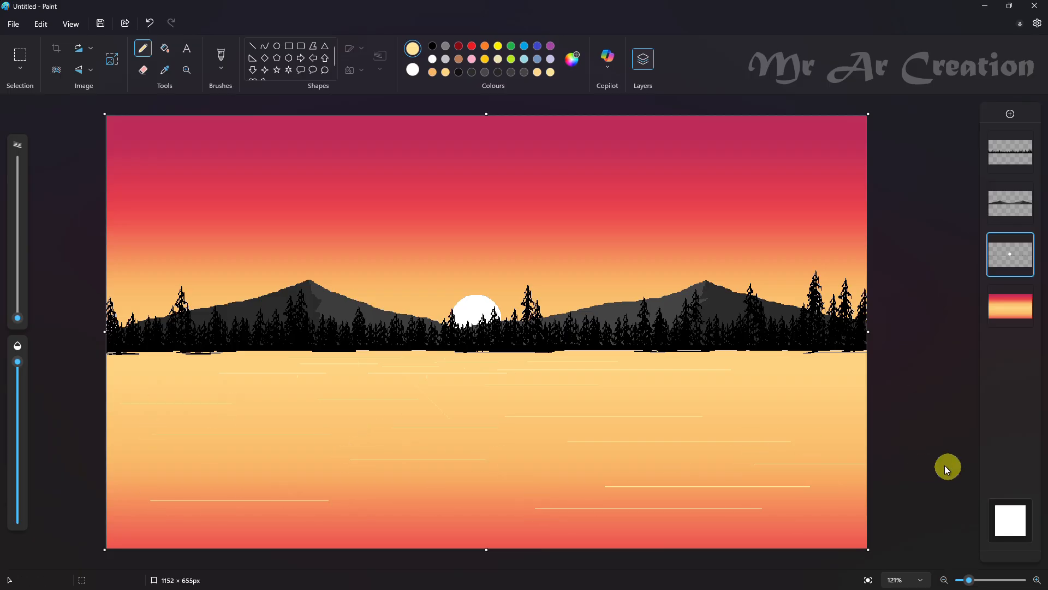
left_click_drag(755, 406, 864, 406)
left_click_drag(639, 397, 764, 397)
mouse_move(171, 379)
left_mouse_down()
mouse_move(108, 379)
mouse_move(344, 389)
left_mouse_up()
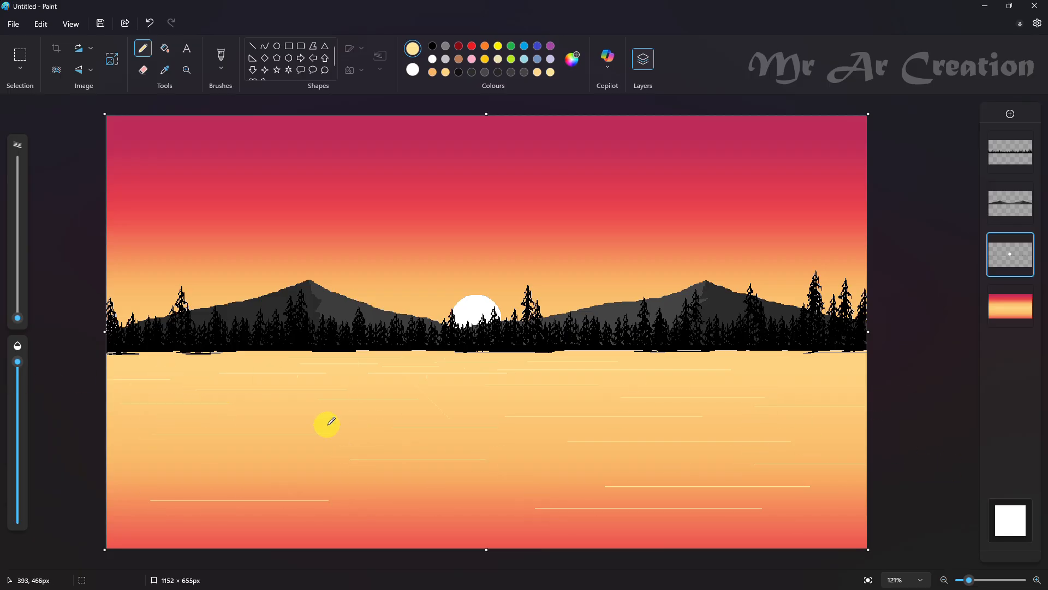
left_click_drag(240, 419, 387, 419)
left_click_drag(131, 466, 264, 465)
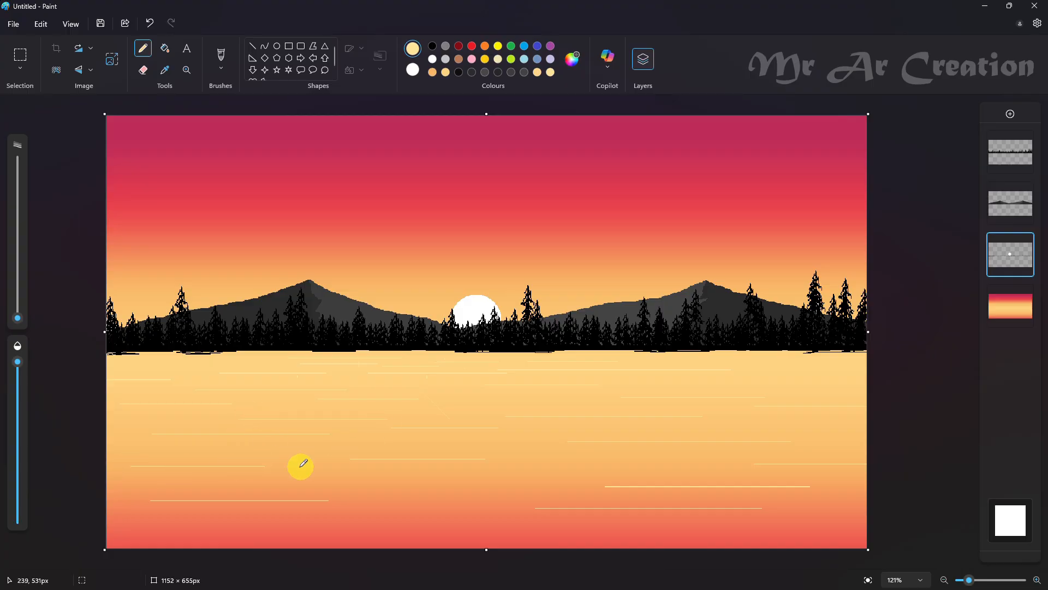
left_click(217, 490)
left_click_drag(181, 489, 106, 490)
mouse_move(325, 521)
left_mouse_down()
mouse_move(428, 521)
mouse_move(502, 494)
left_mouse_up()
left_click_drag(611, 473, 520, 475)
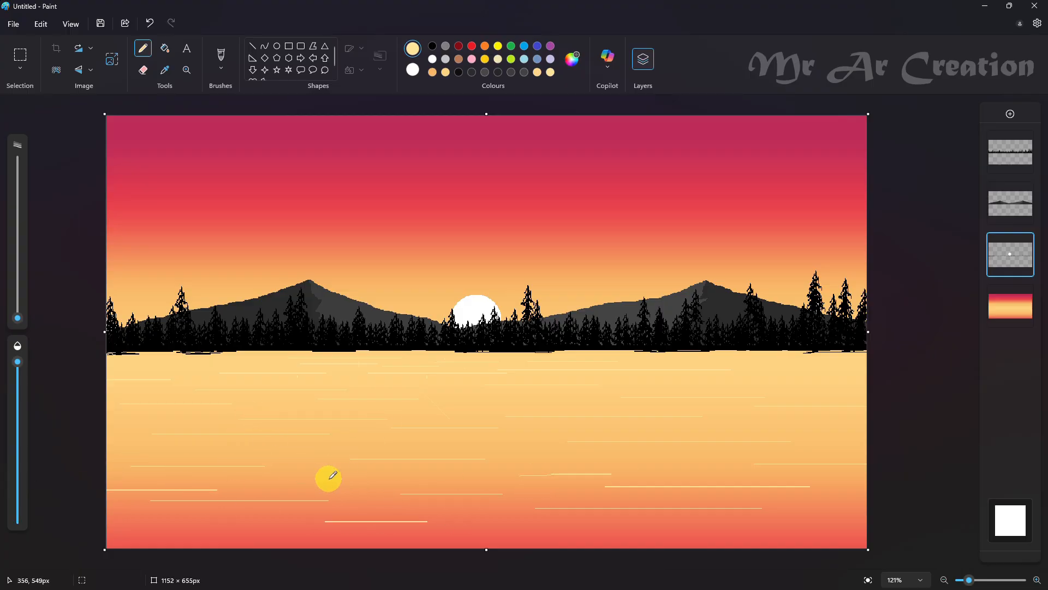
left_click_drag(293, 471, 399, 471)
left_click(543, 531)
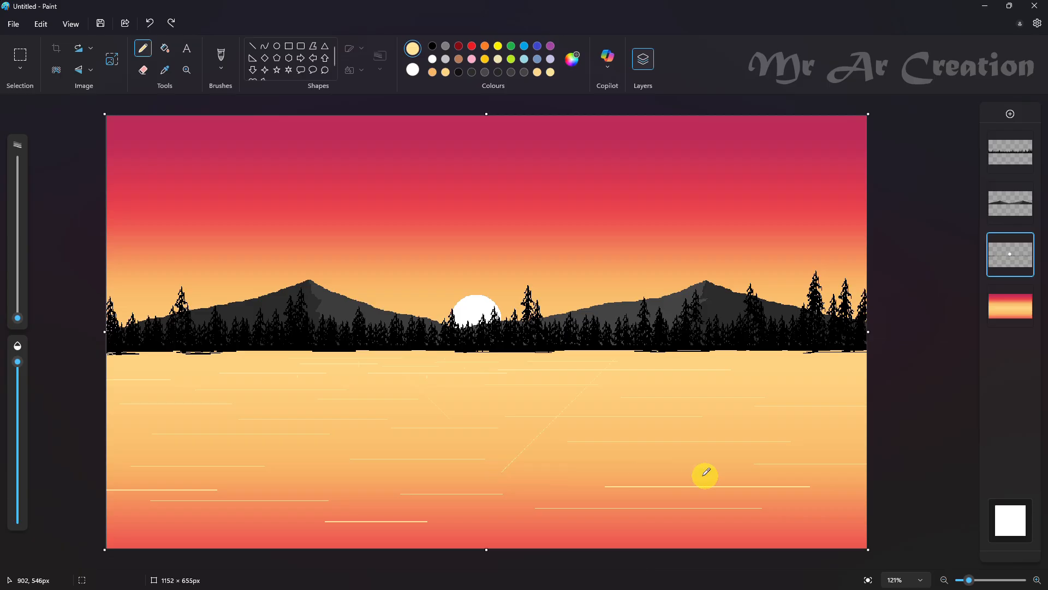
key("ctrl+y")
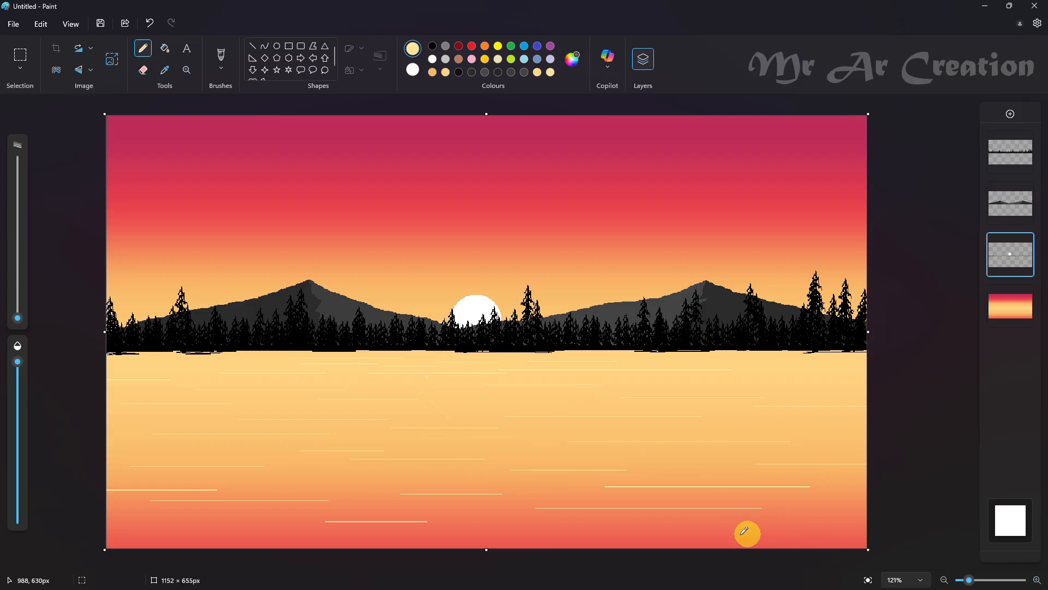
left_click_drag(725, 535, 860, 535)
left_click_drag(795, 505, 866, 504)
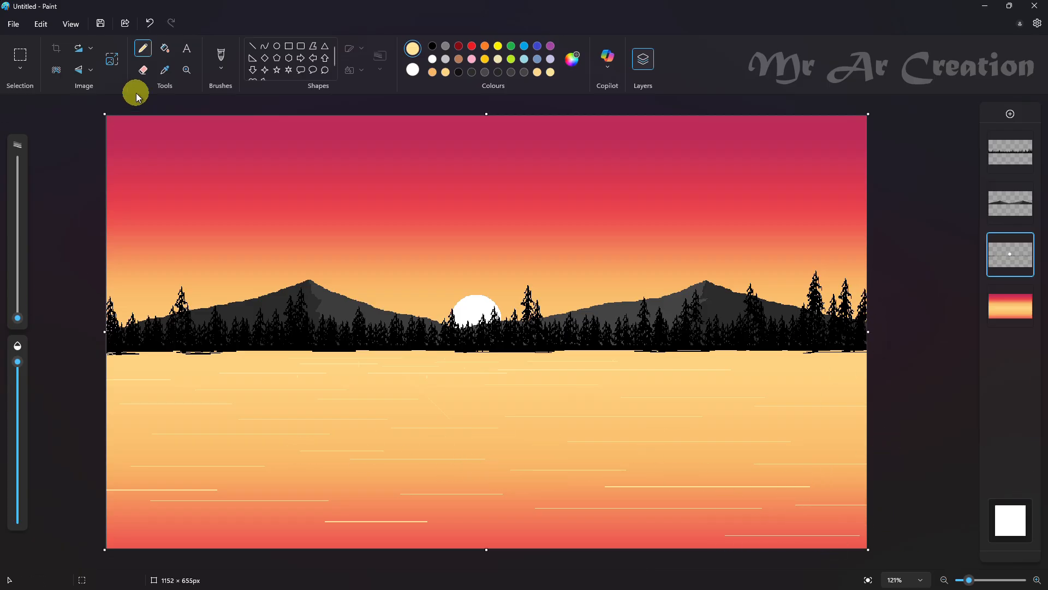
Step: Erase gaps in the ripple lines to break them into short, uneven dashes
left_click(143, 70)
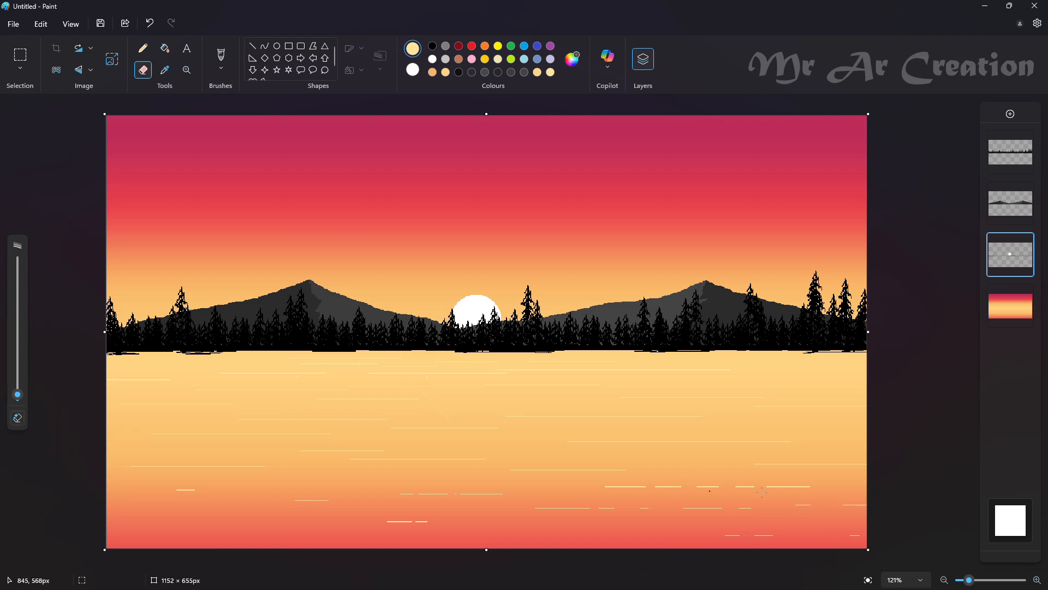
left_click(558, 489)
Step: Choose an even paler yellow and pencil extra thin horizontal ripple lines on the water and below the sun, then erase small gaps in them
left_click(572, 59)
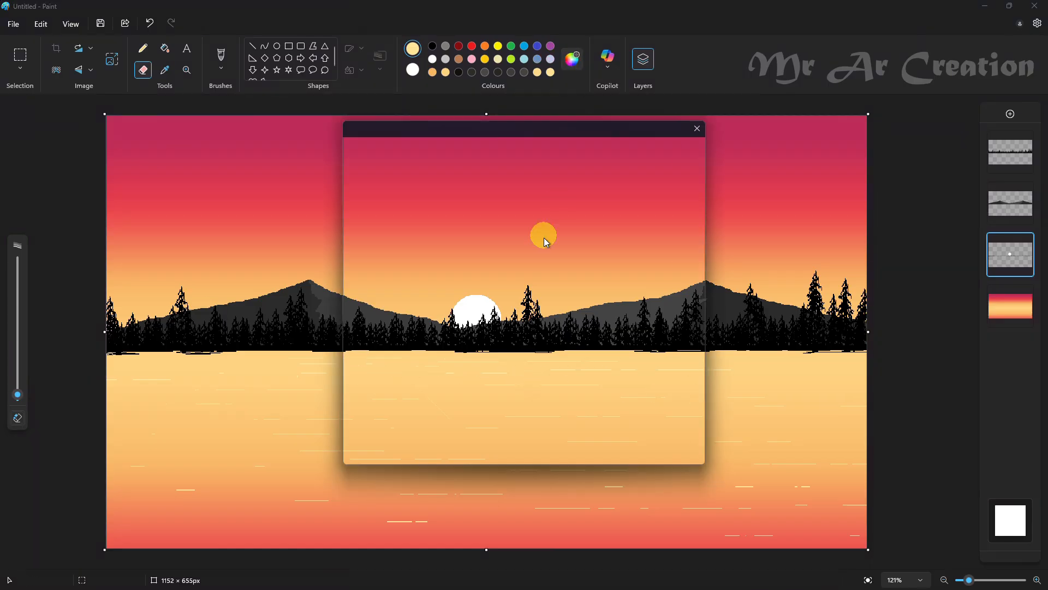
left_click(375, 267)
left_click(440, 452)
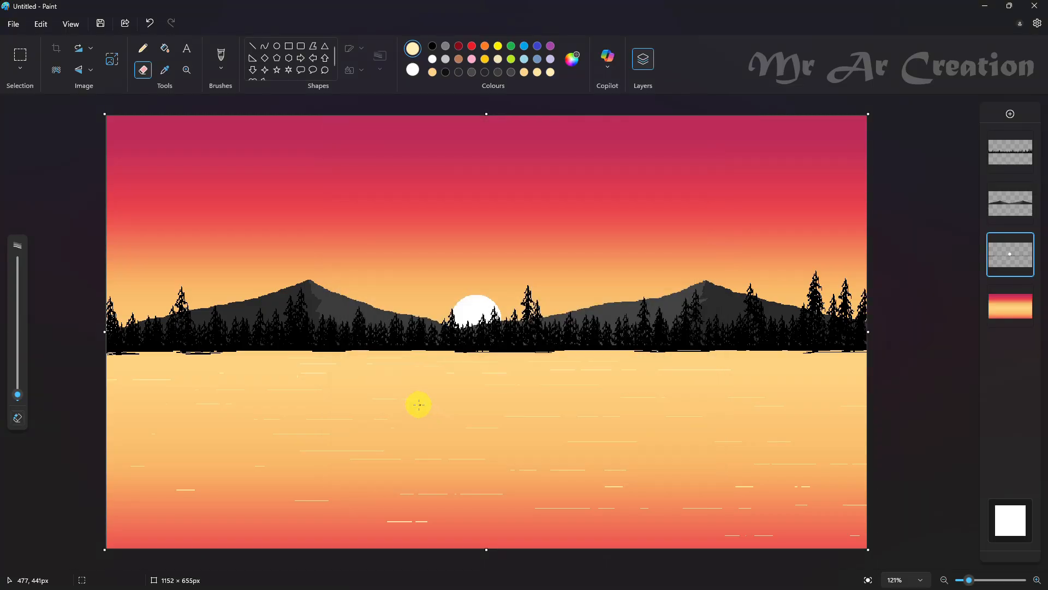
left_click(143, 48)
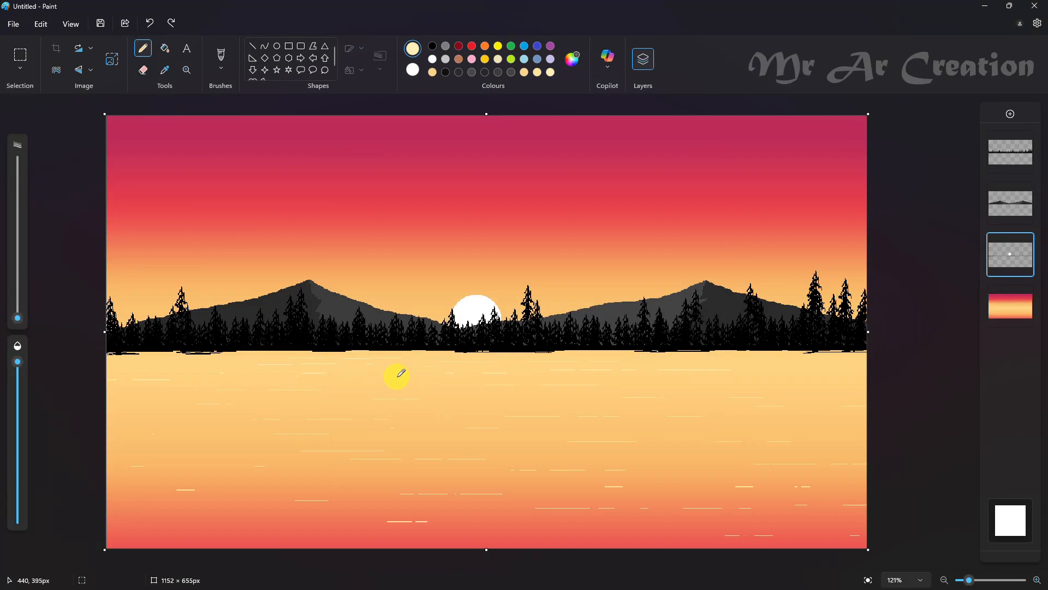
left_click_drag(557, 402, 625, 401)
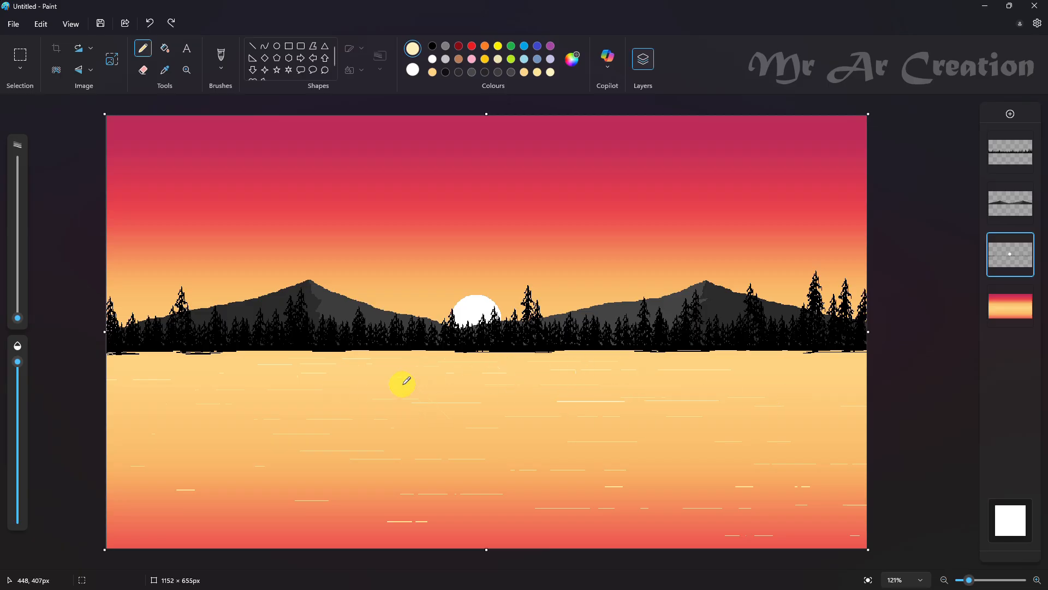
left_click_drag(458, 378, 527, 379)
key("ctrl+z")
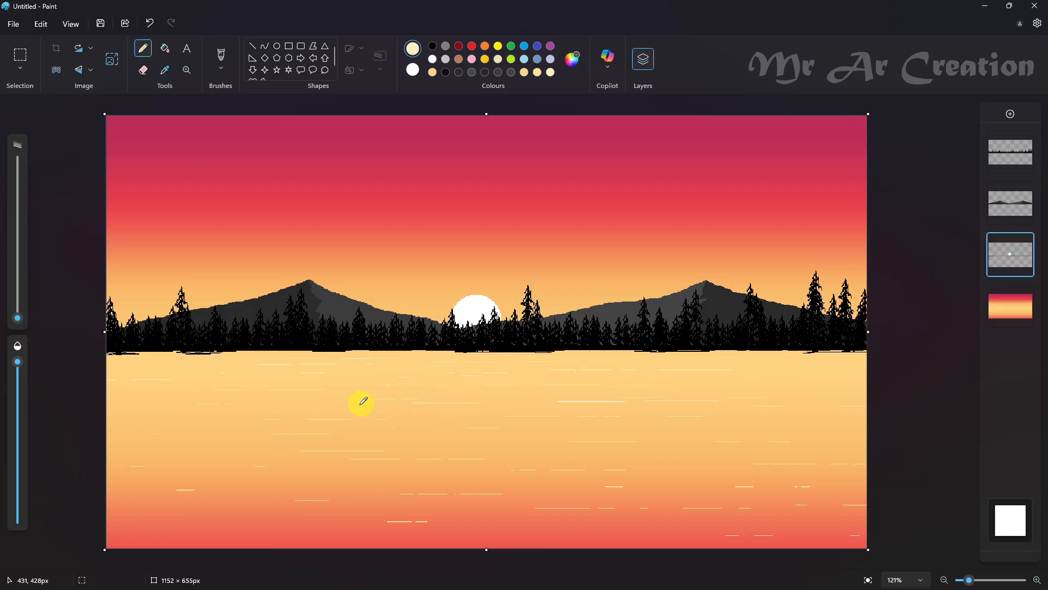
left_click_drag(364, 398, 290, 398)
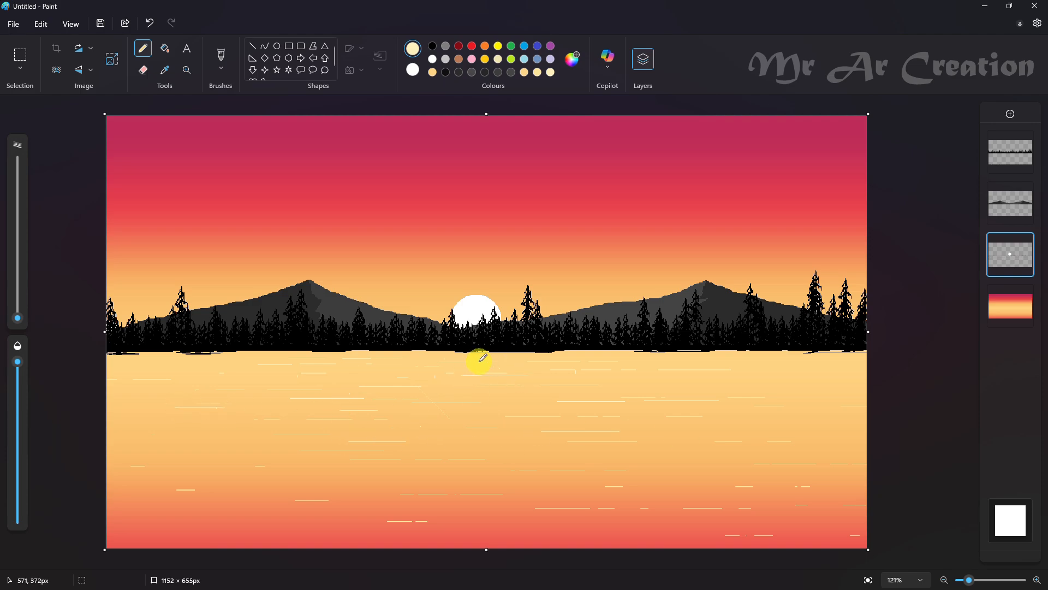
left_click_drag(464, 360, 510, 360)
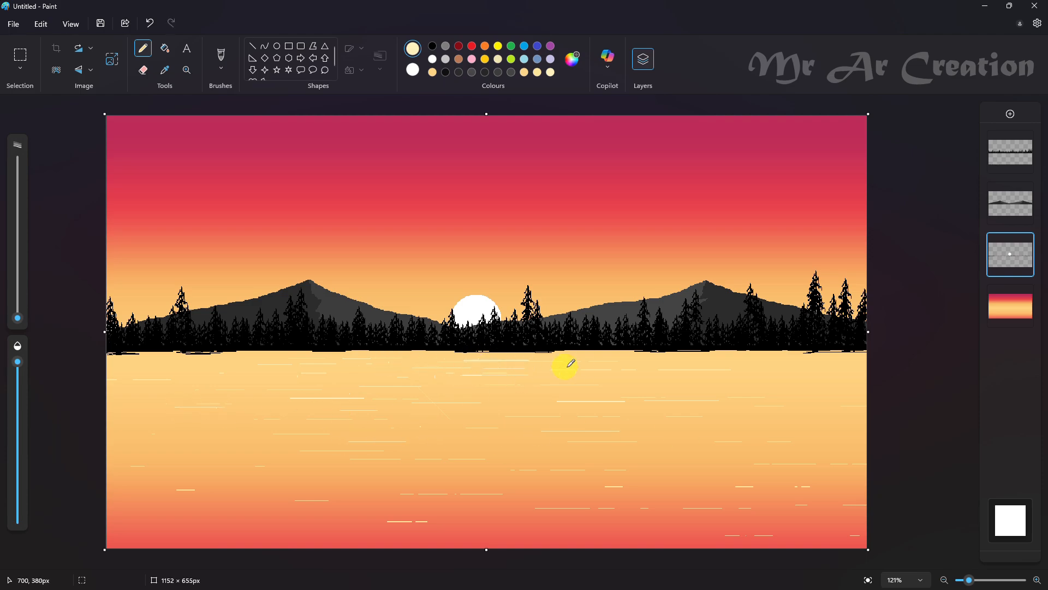
left_click(143, 69)
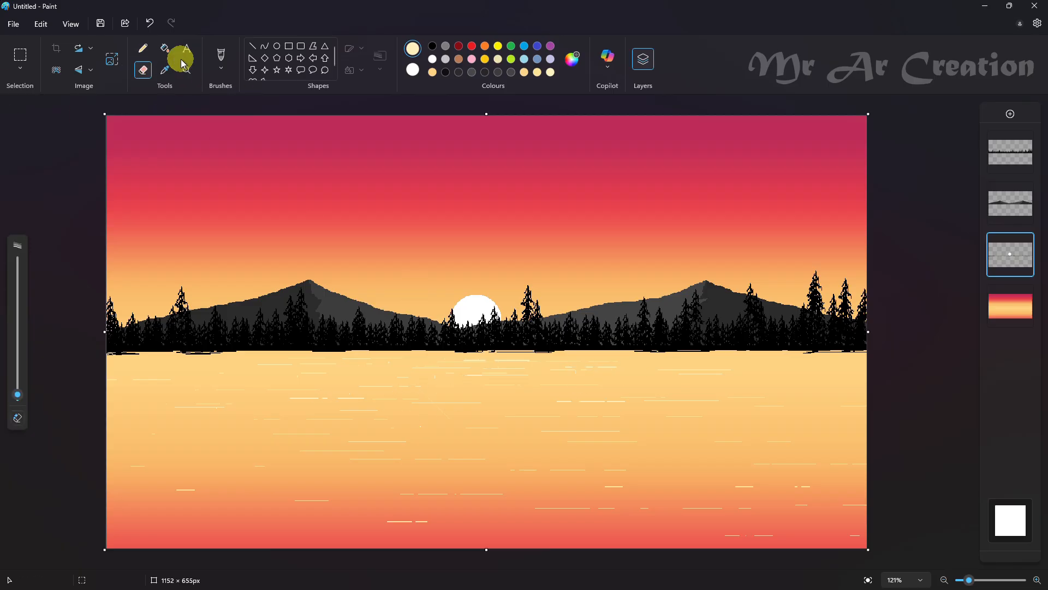
Step: Pencil thin black horizontal reflection lines in the water just below the left part of the treeline
left_click(143, 48)
left_click_drag(118, 356, 167, 356)
left_click_drag(143, 358, 313, 357)
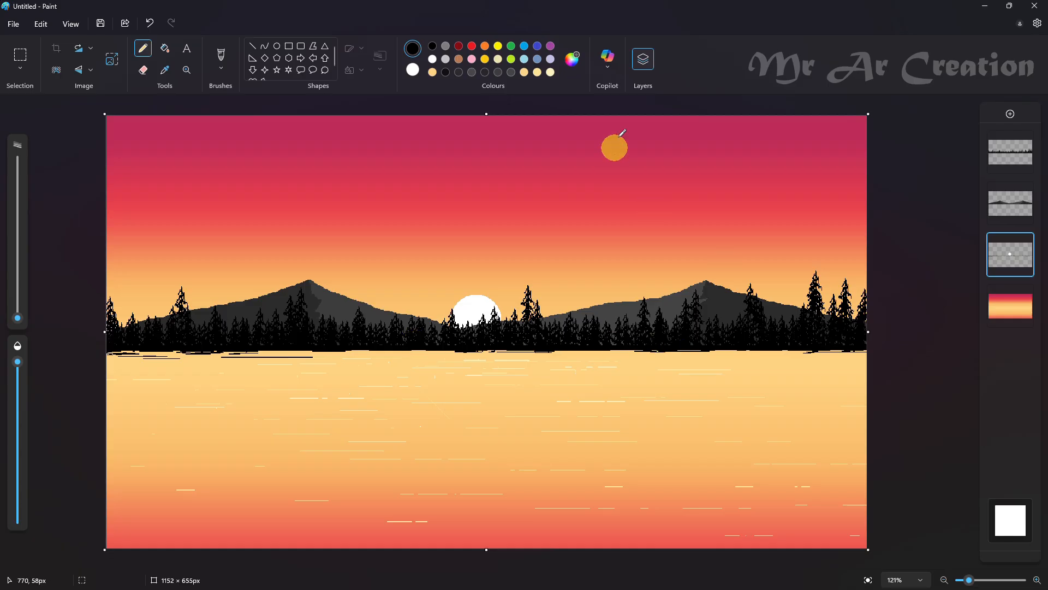
Step: Change the pencil colour to very dark brown #1C1B12 and draw short horizontal ripples in the water near the left shore
left_click(572, 59)
left_click(544, 283)
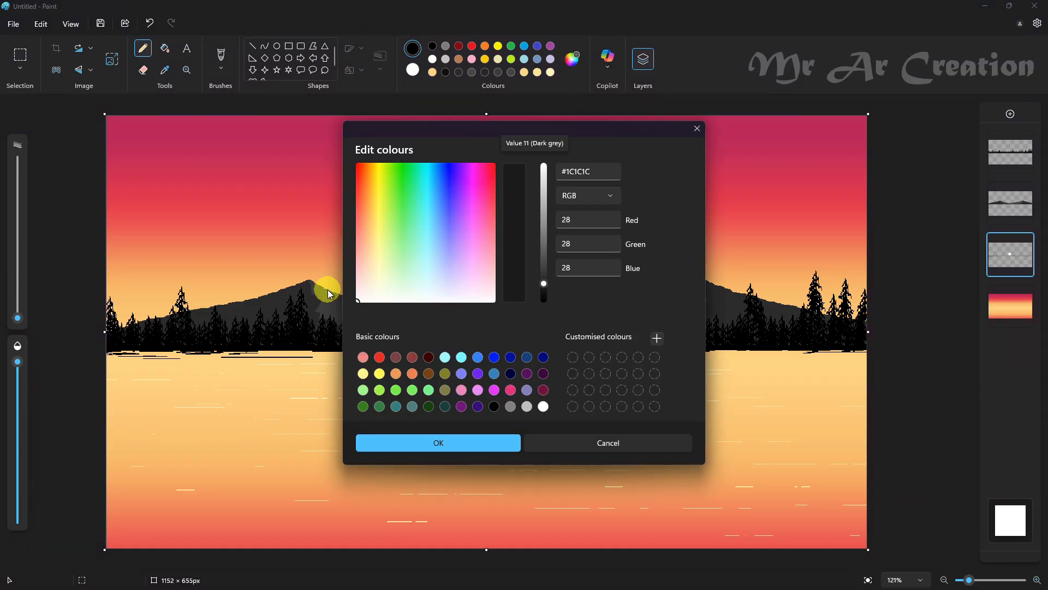
left_click_drag(359, 293, 374, 264)
left_click(411, 446)
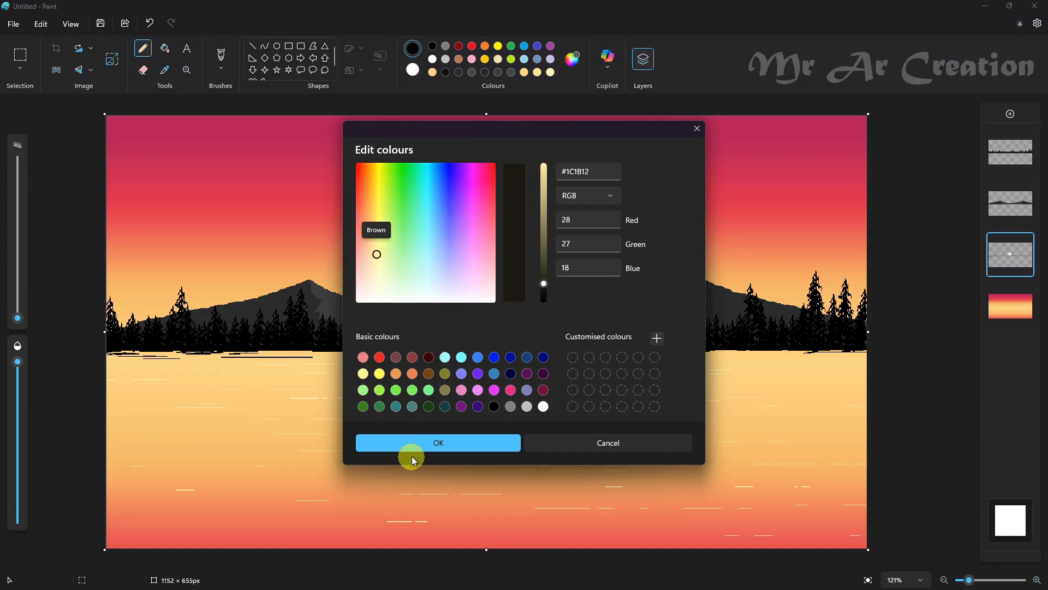
left_click(140, 367)
left_click_drag(147, 371, 132, 371)
left_click_drag(111, 366, 139, 365)
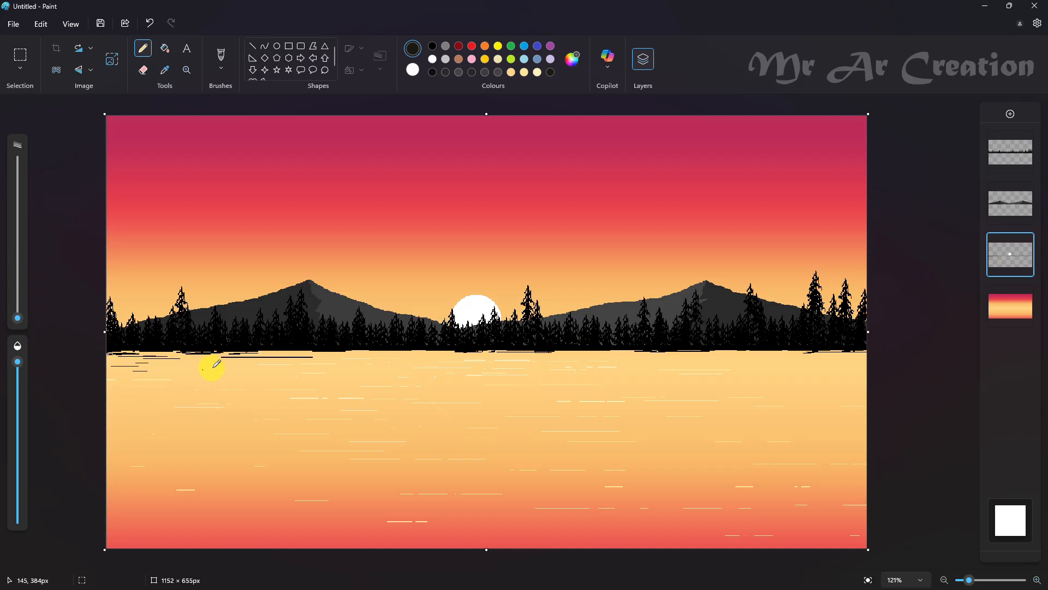
left_click_drag(210, 356, 226, 356)
Step: Pencil dark horizontal ripples of varying length near the right shore and erase gaps to break the dark lines into short dashes
left_click_drag(746, 361, 747, 357)
mouse_move(705, 352)
left_mouse_down()
mouse_move(831, 364)
mouse_move(815, 355)
mouse_move(867, 373)
left_mouse_up()
left_click_drag(764, 357, 789, 356)
left_click_drag(701, 357, 741, 357)
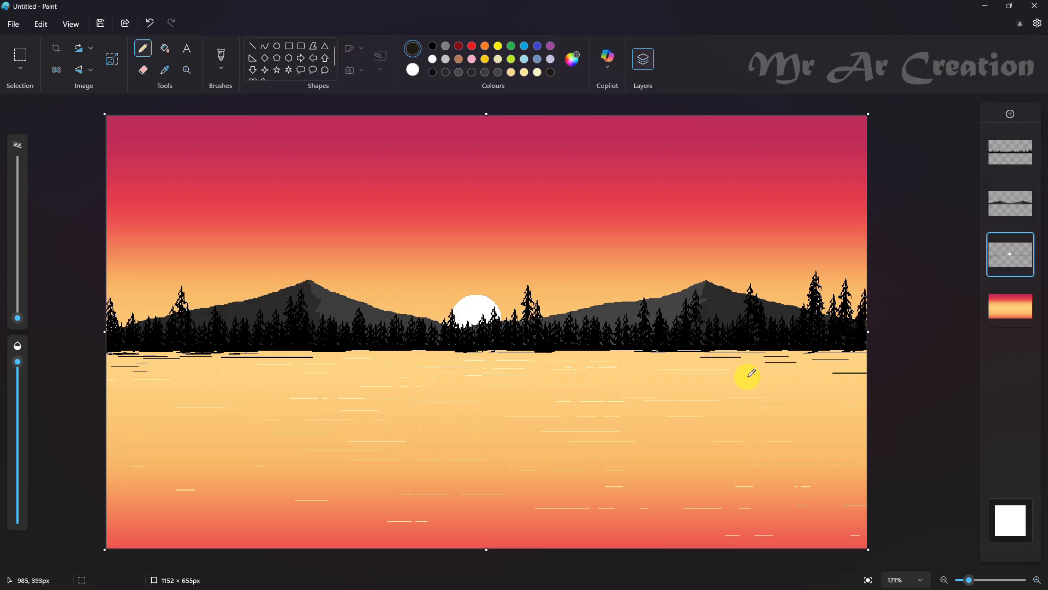
left_click_drag(604, 355, 678, 355)
mouse_move(692, 360)
left_mouse_down()
mouse_move(809, 387)
mouse_move(749, 372)
mouse_move(817, 369)
mouse_move(738, 370)
mouse_move(778, 379)
mouse_move(728, 371)
mouse_move(779, 371)
left_mouse_up()
key("ctrl+z")
left_click_drag(797, 385, 894, 397)
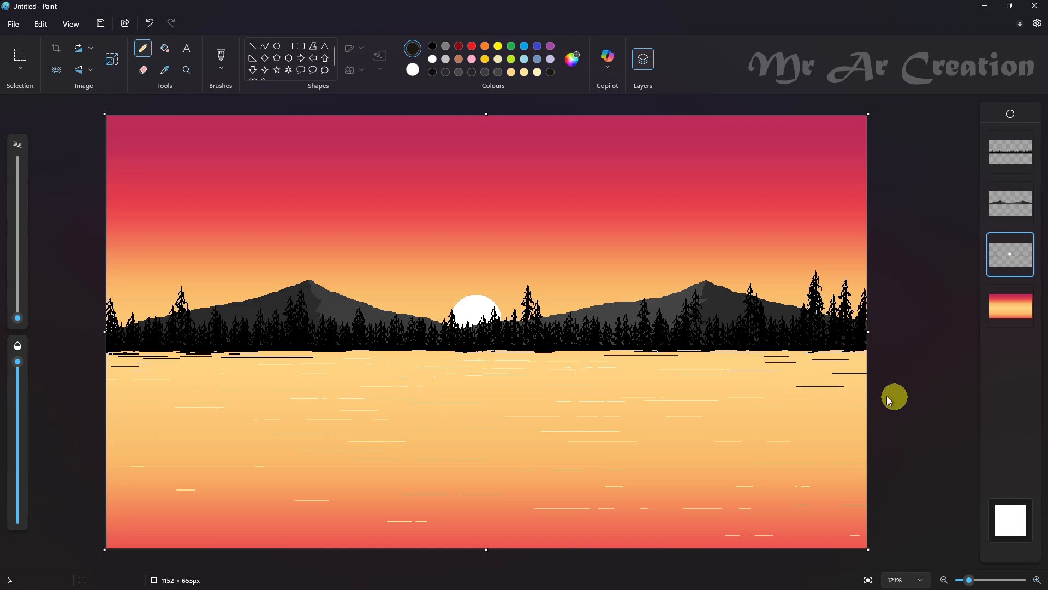
left_click(143, 70)
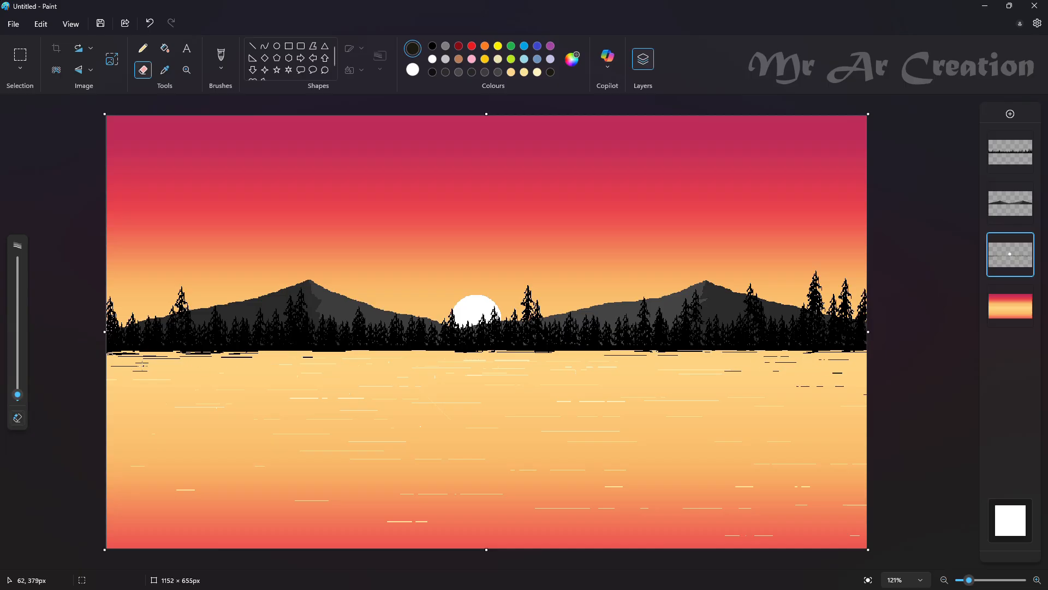
left_click(94, 351)
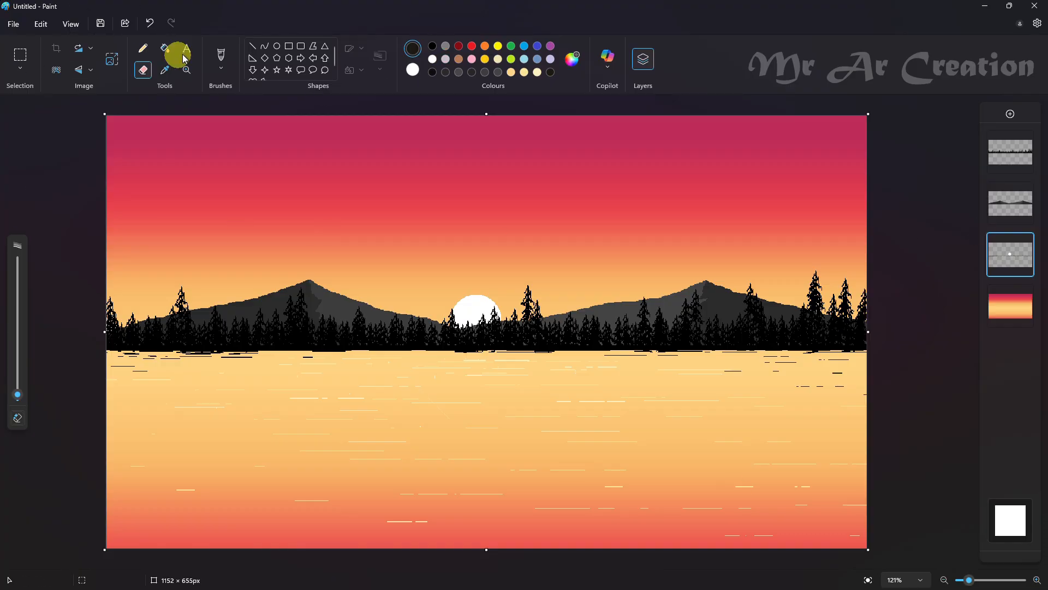
Step: Add a new layer and move it to the top of the layer stack
left_click(252, 46)
left_click(1011, 114)
left_click_drag(997, 257, 999, 147)
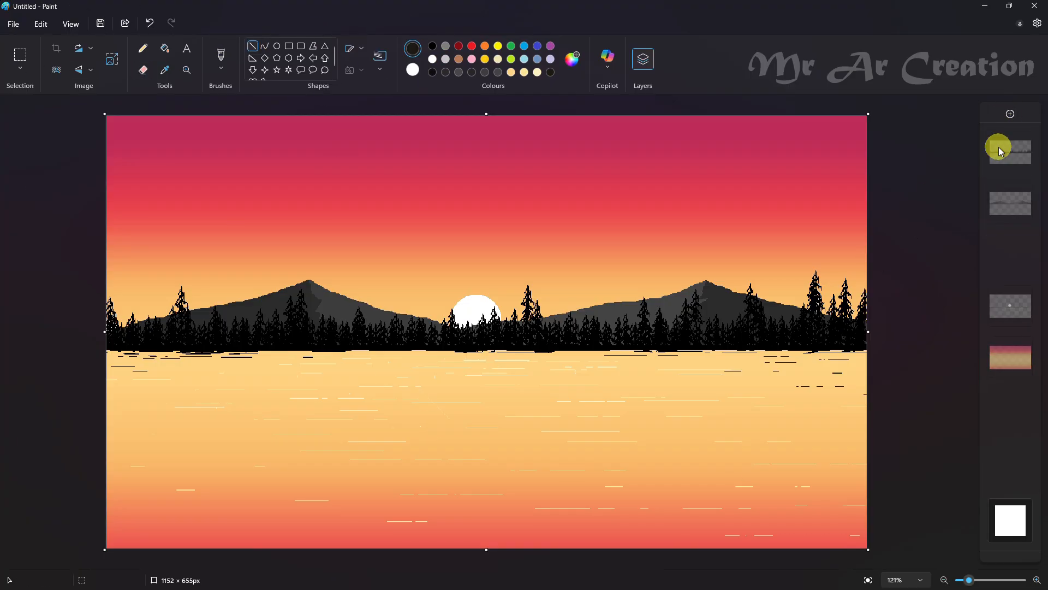
left_click_drag(434, 404, 314, 565)
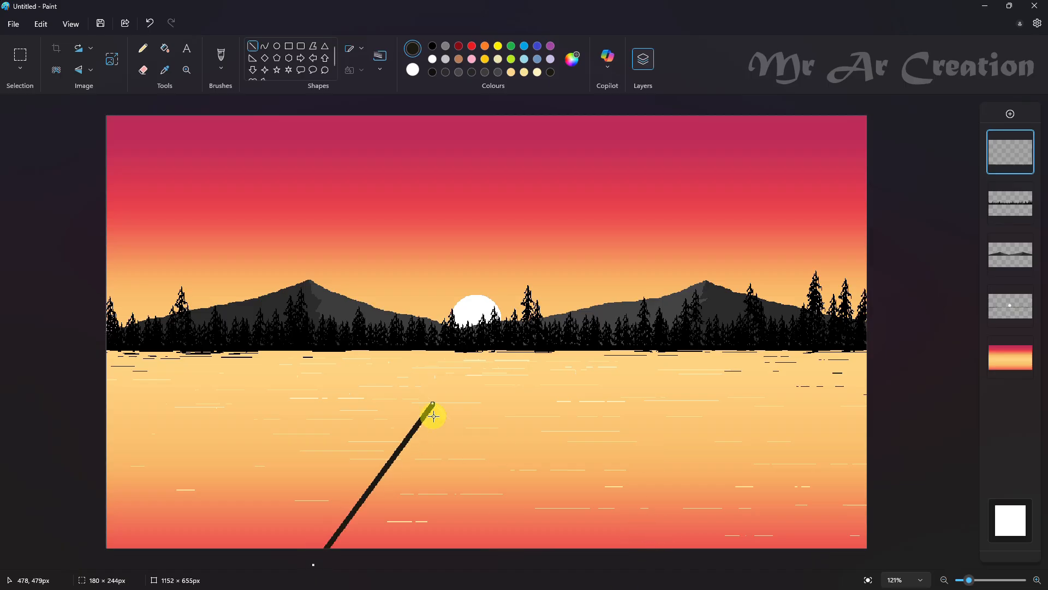
mouse_move(433, 405)
left_mouse_down()
mouse_move(438, 414)
mouse_move(538, 412)
mouse_move(632, 551)
left_mouse_up()
key("ctrl+z")
key("ctrl+z")
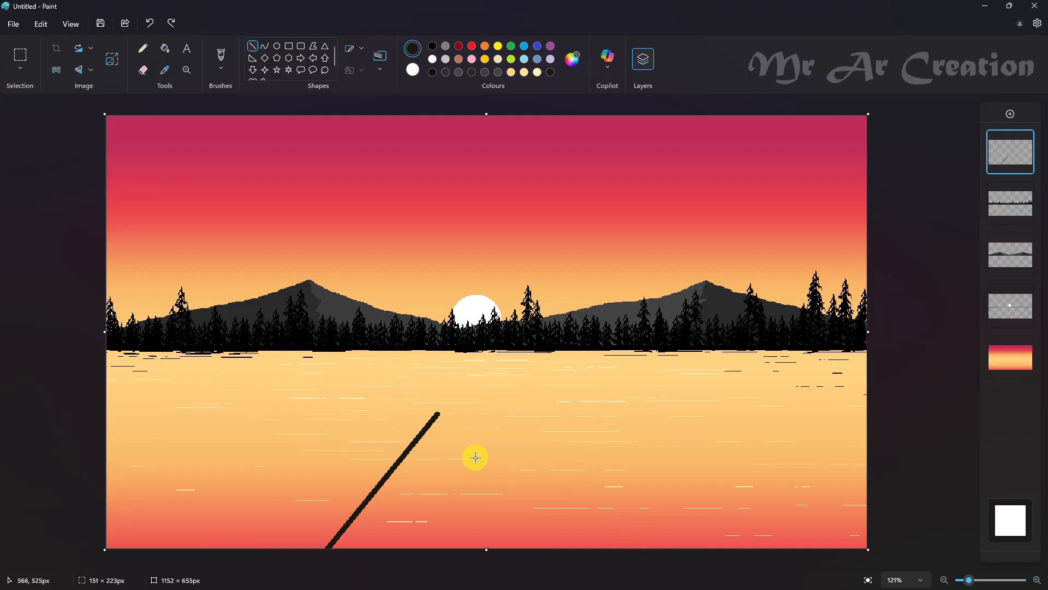
key("ctrl+z")
Step: Draw a tall narrow rectangle outline in the water below the sun, running past the canvas's lower edge
left_click(289, 46)
left_click_drag(453, 393, 524, 565)
left_click_drag(499, 512, 485, 514)
left_click(523, 477)
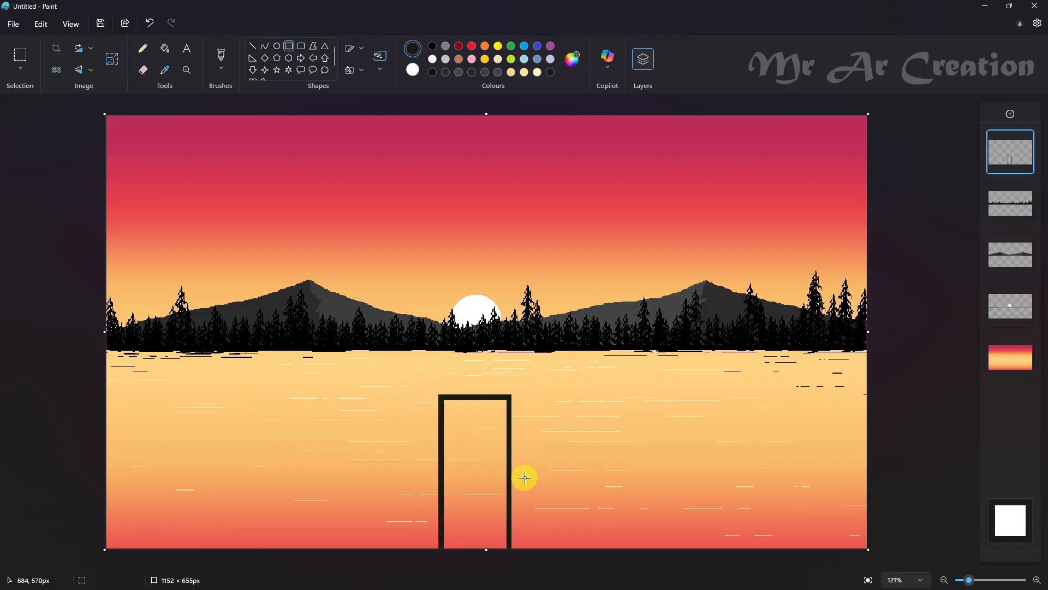
Step: Draw two lines slanting outward from the rectangle's upper corners past the canvas's lower edge, about 159 × 251 px and 172 × 258 px
left_click(252, 45)
left_click_drag(440, 397, 333, 565)
left_click_drag(427, 403, 439, 401)
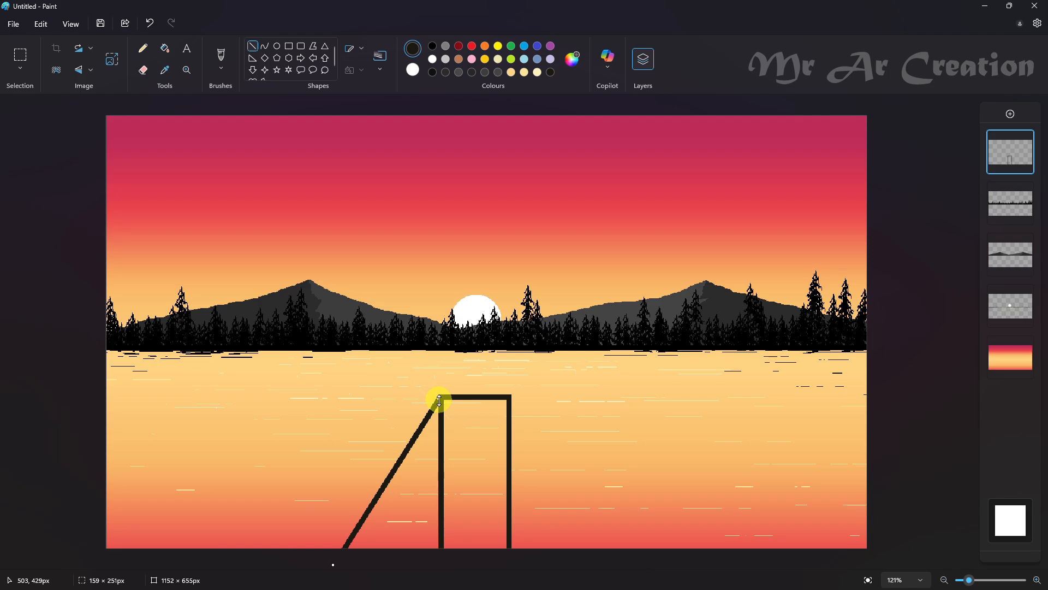
left_click(513, 400)
mouse_move(510, 396)
left_mouse_down()
mouse_move(622, 566)
mouse_move(511, 398)
left_mouse_up()
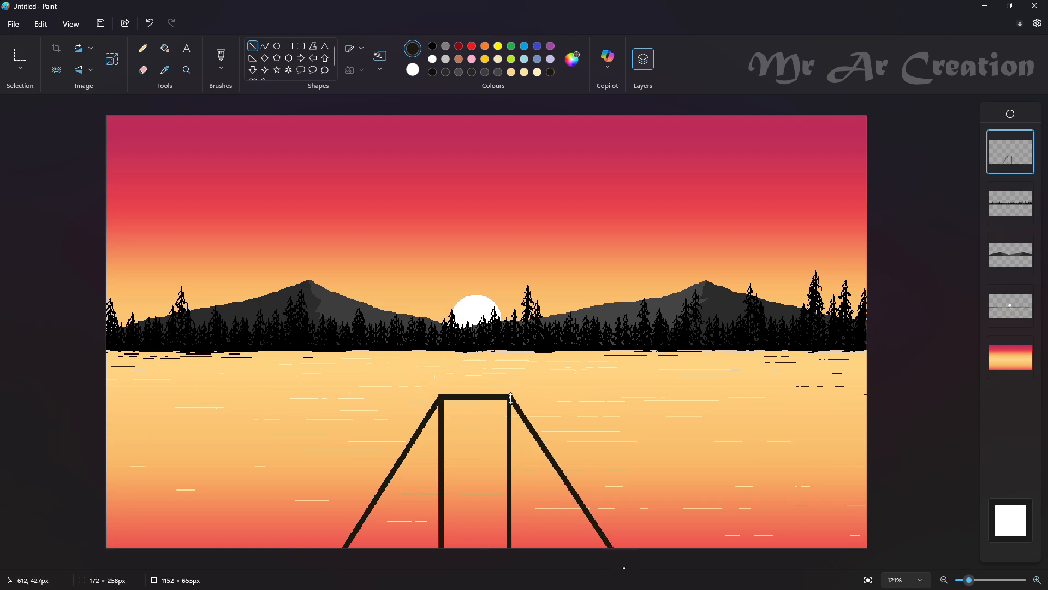
Step: Fill the rectangle and both side sections with the dark brown to form a solid dock
left_click(415, 498)
left_click(475, 494)
left_click(540, 489)
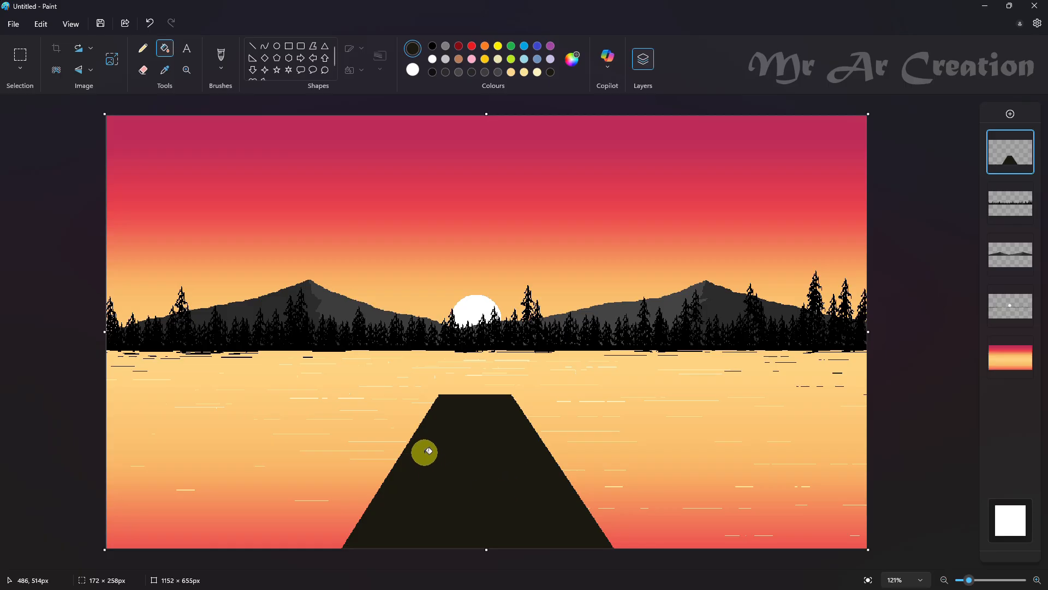
Step: On a new layer, draw a 5px near-black horizontal plank line about 144 px long across the dock's far end
scroll(429, 450, "up", 2)
left_click(1010, 114)
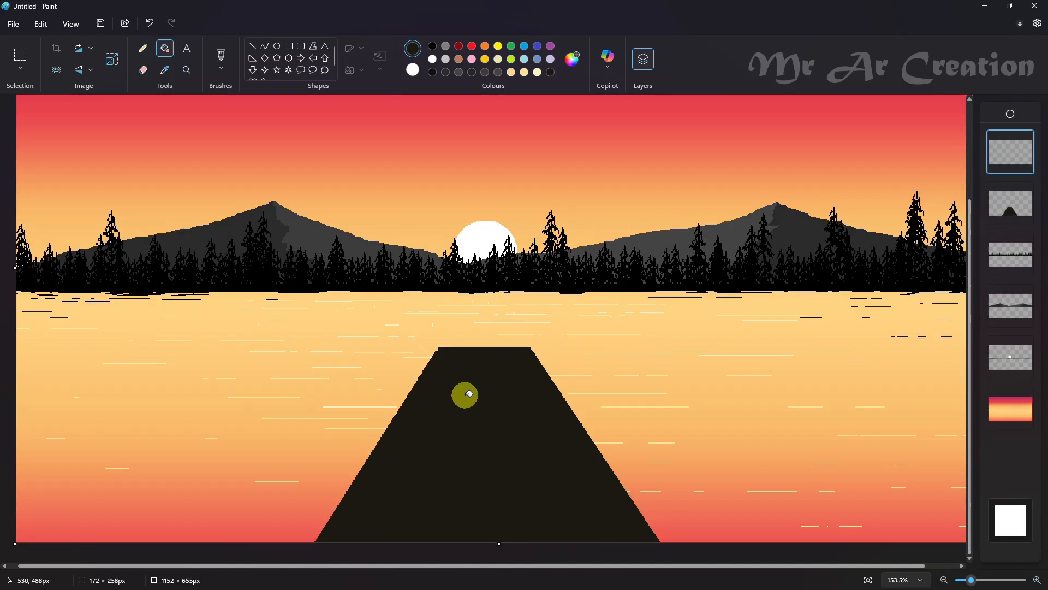
left_click(253, 47)
left_click(380, 57)
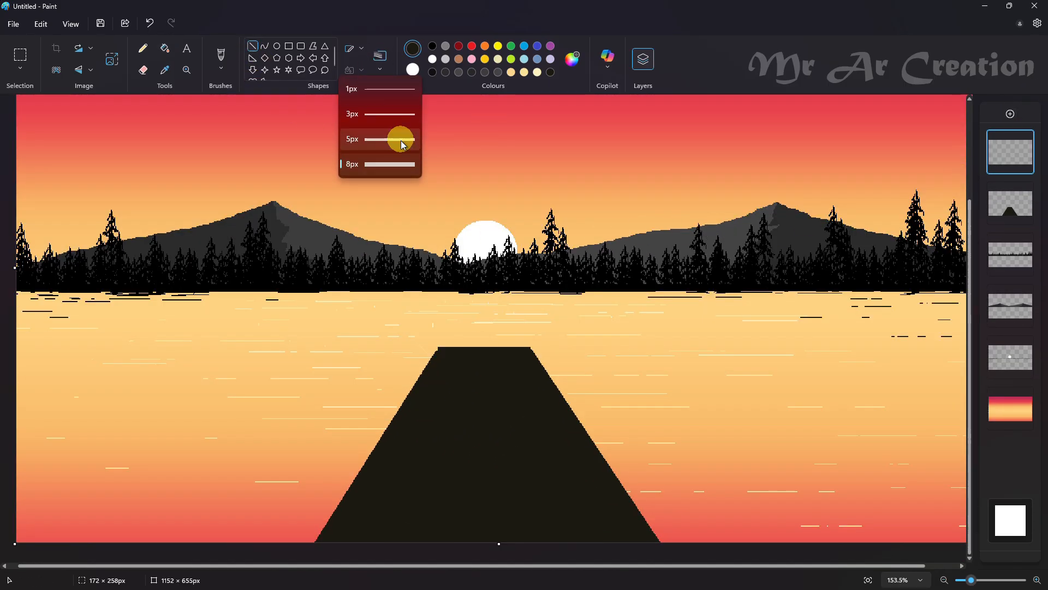
left_click(402, 143)
scroll(445, 371, "up", 1)
left_click_drag(411, 371, 563, 372)
left_click(572, 59)
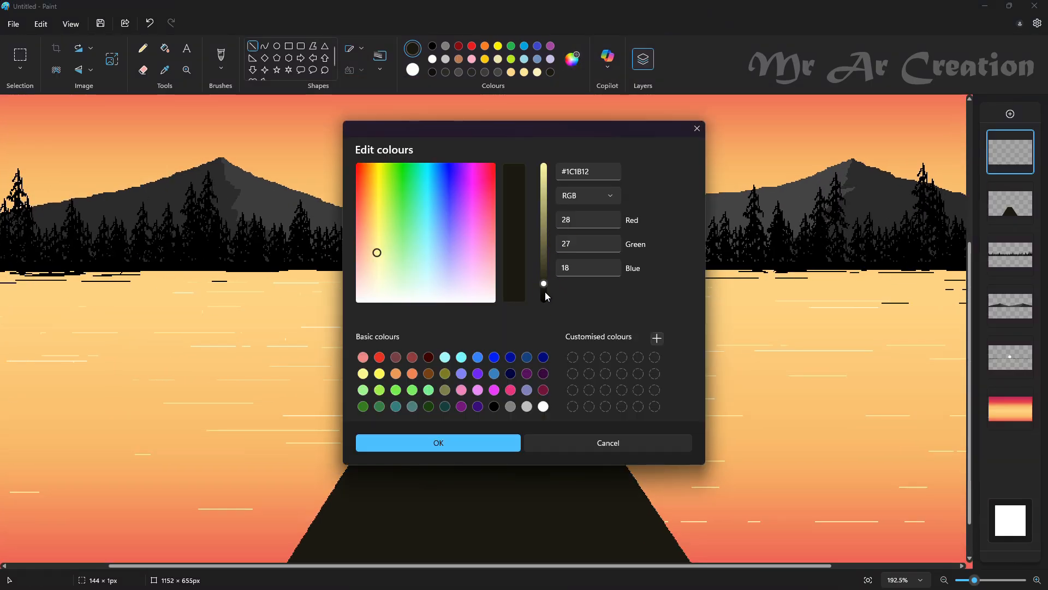
left_click(486, 443)
Step: Draw three more near-black horizontal plank lines across the dock, each wider and spaced farther apart toward the near end
scroll(600, 381, "down", 2)
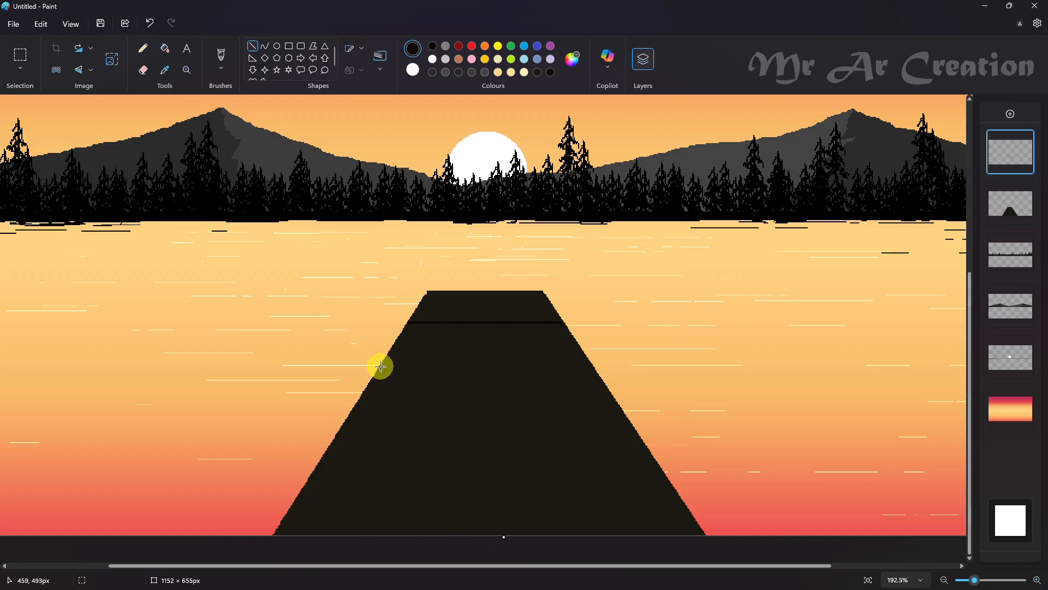
left_click_drag(398, 354, 452, 362)
left_click(492, 416)
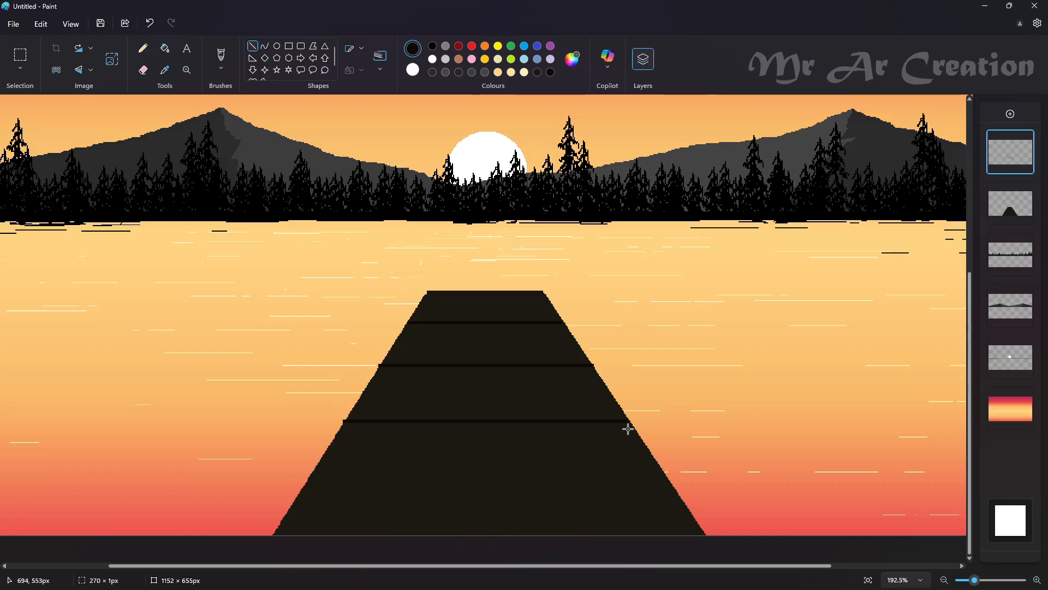
mouse_move(291, 500)
left_mouse_down()
mouse_move(506, 496)
mouse_move(675, 514)
left_mouse_up()
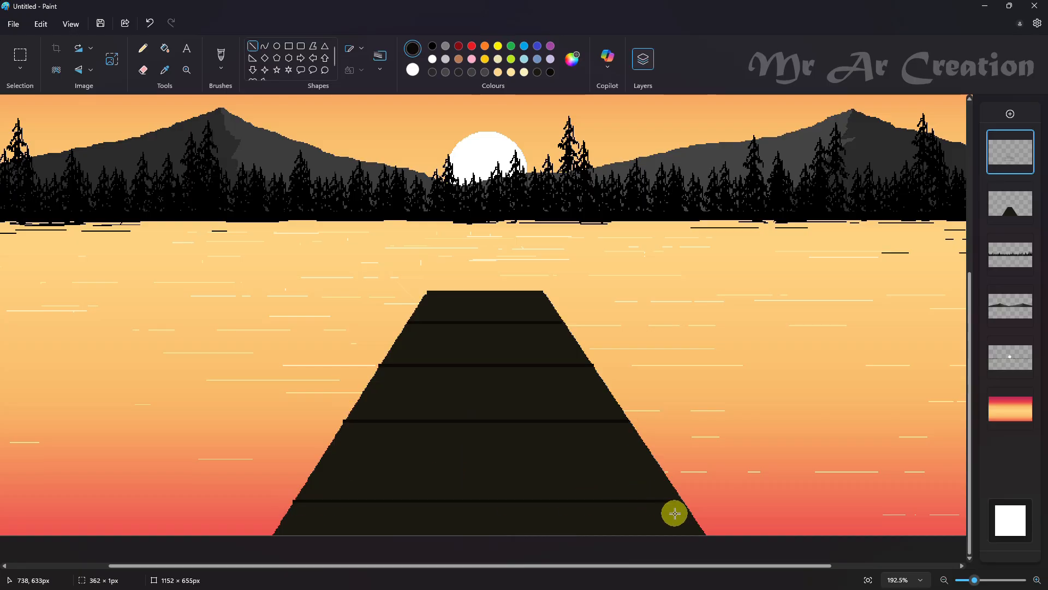
scroll(755, 426, "down", 5)
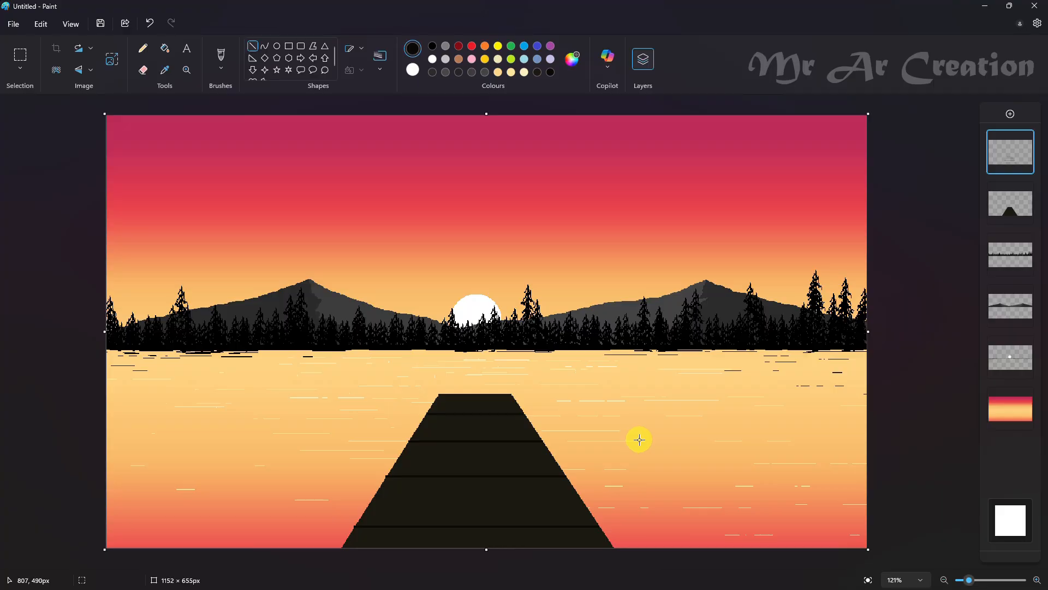
Step: Choose a slightly lighter near-black and fill the dock shape with it on the dock's own layer
scroll(613, 418, "up", 5)
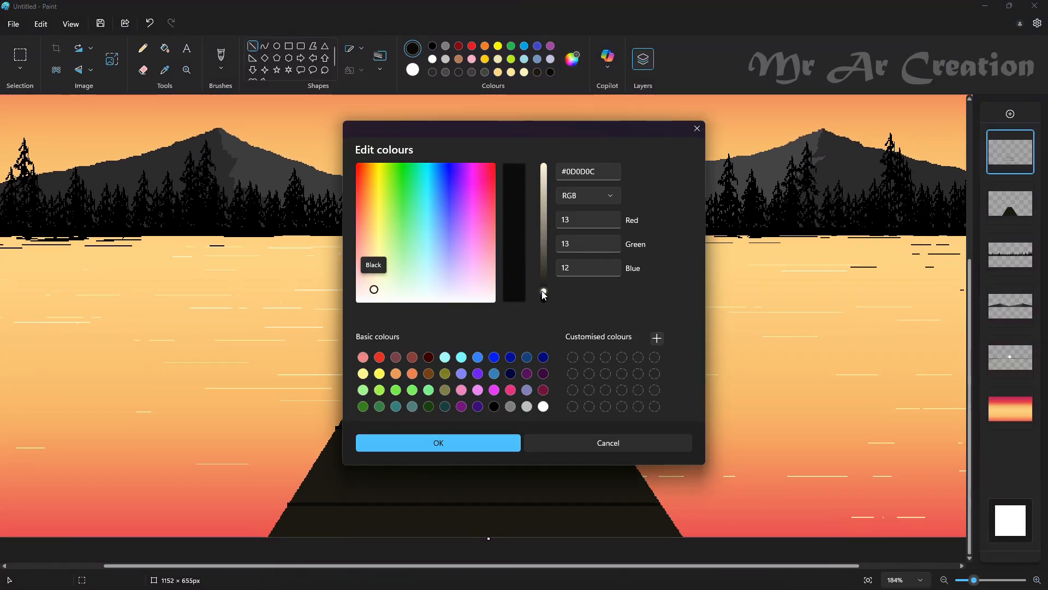
left_click(470, 443)
left_click(165, 48)
left_click(484, 314)
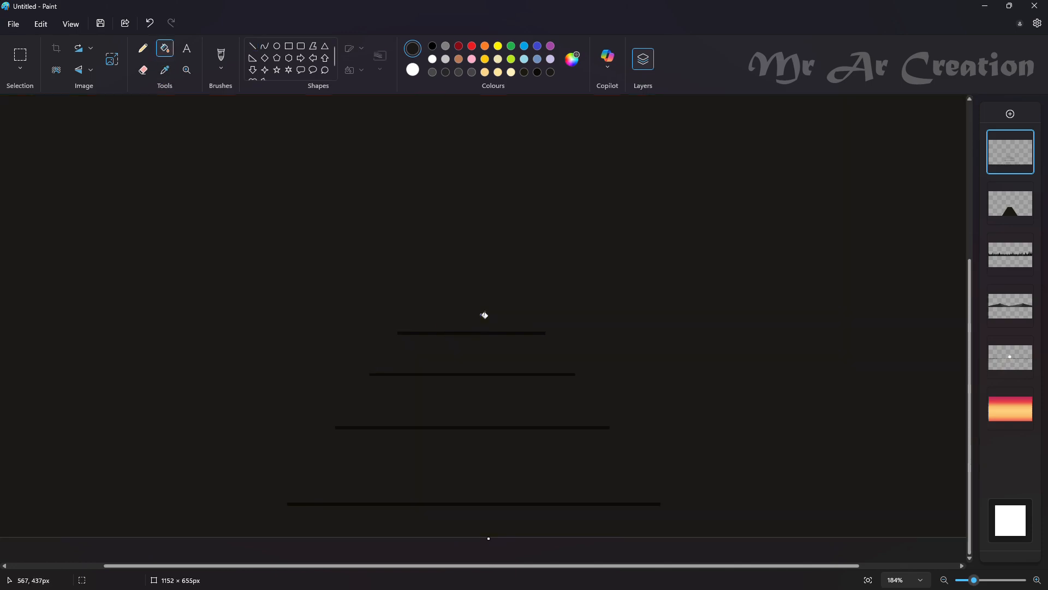
key("ctrl+z")
left_click(1010, 203)
left_click(473, 327)
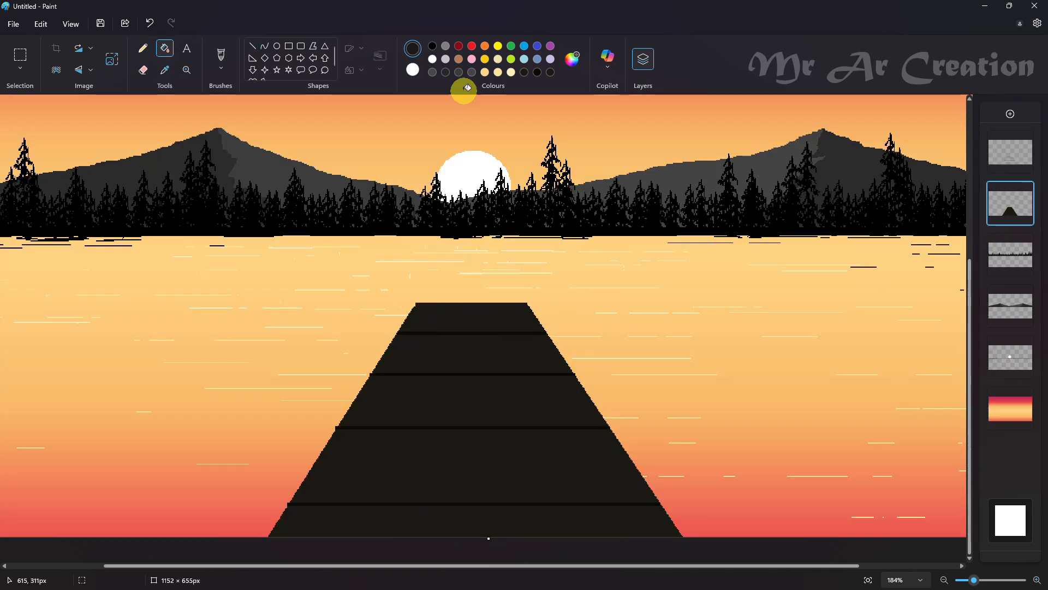
Step: Lighten the colour to dark grey #363430 and refill the dock with it
left_click(573, 60)
left_click_drag(541, 273, 545, 271)
left_click(437, 440)
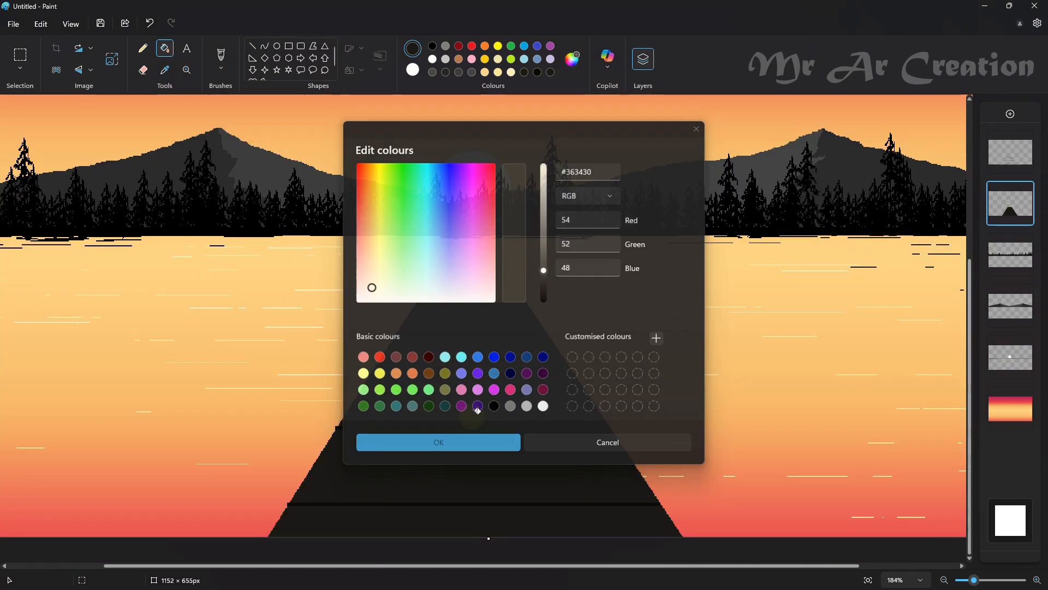
left_click(514, 314)
scroll(513, 315, "down", 3)
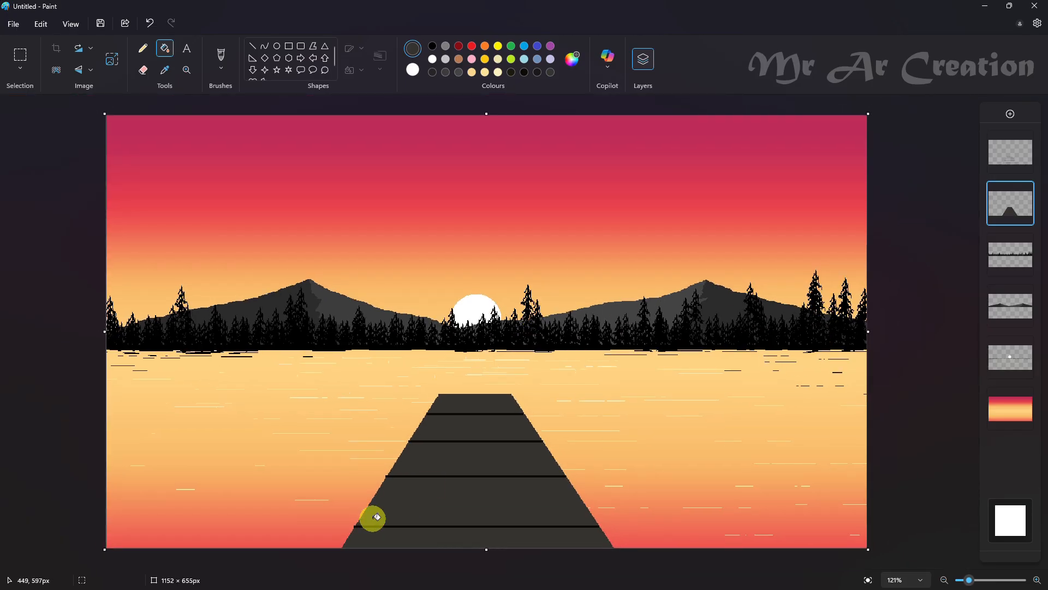
scroll(533, 408, "up", 3)
left_click(1009, 152)
scroll(409, 213, "up", 3)
left_click(252, 46)
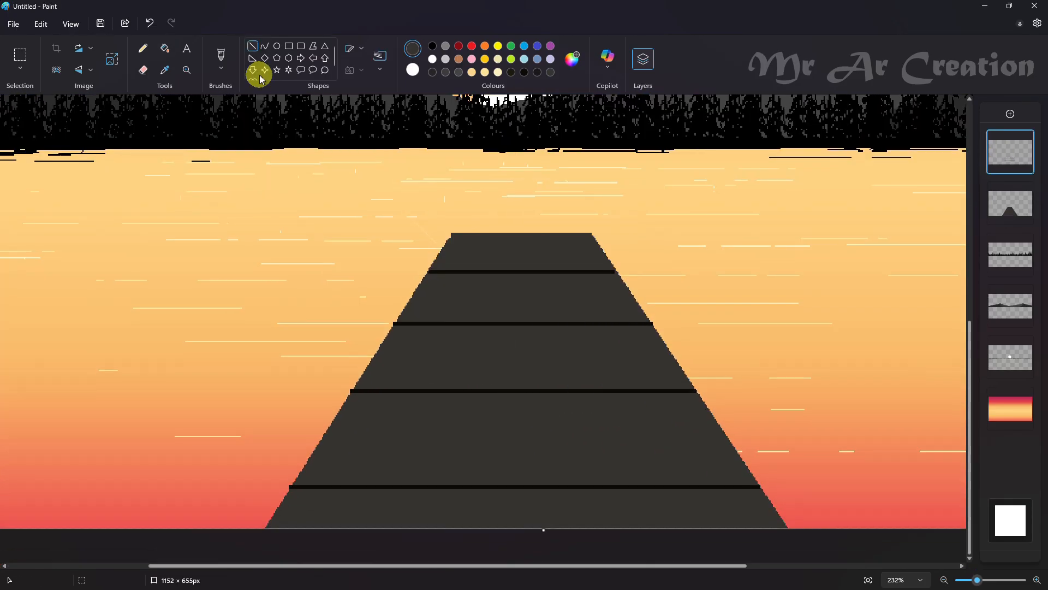
left_click_drag(428, 262, 428, 283)
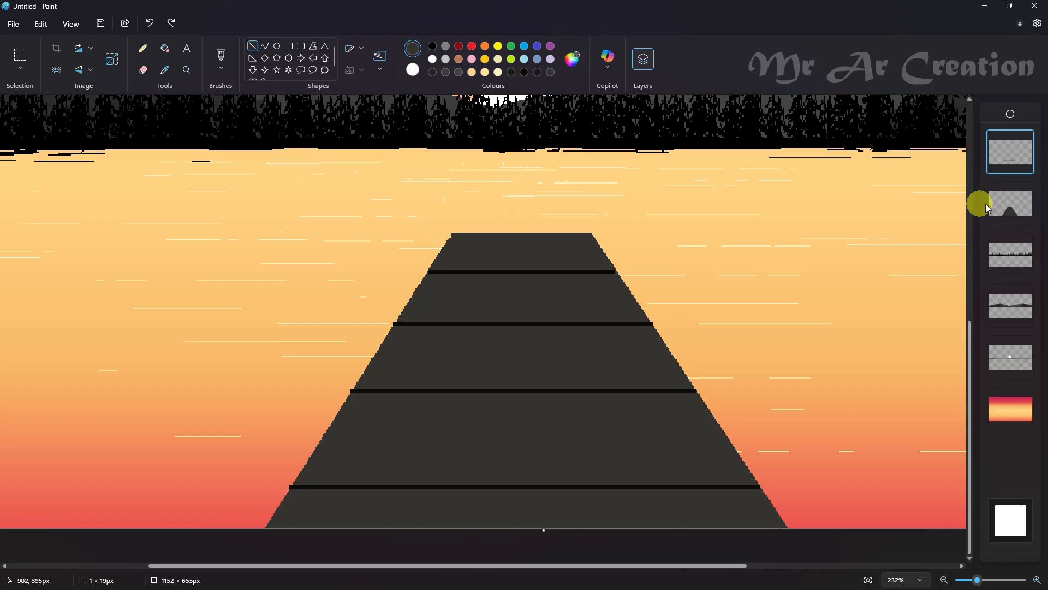
Step: On the pine treeline layer, draw four thick black vertical post lines along the dock's left edge, one at each plank line, the nearest about 67 px long
left_click(1010, 254)
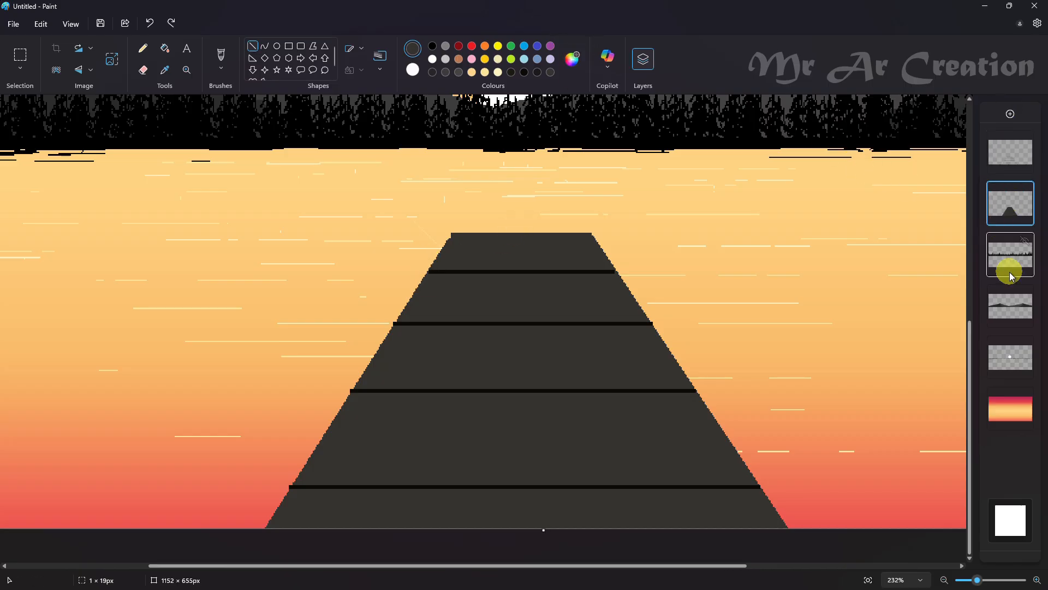
left_click(381, 57)
left_click_drag(430, 250, 424, 292)
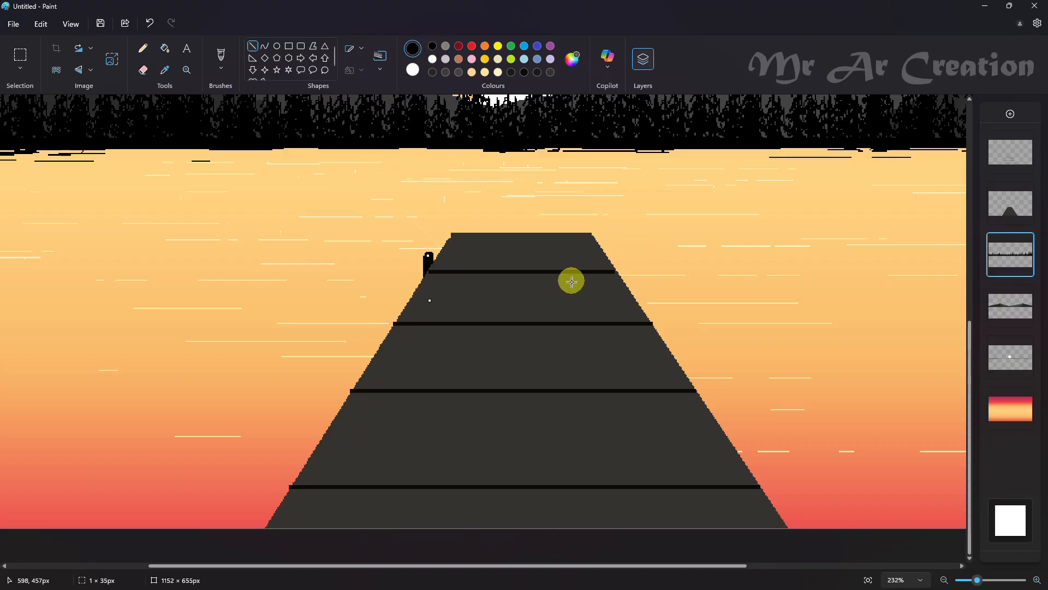
left_click_drag(390, 309, 392, 347)
left_click_drag(347, 375, 348, 404)
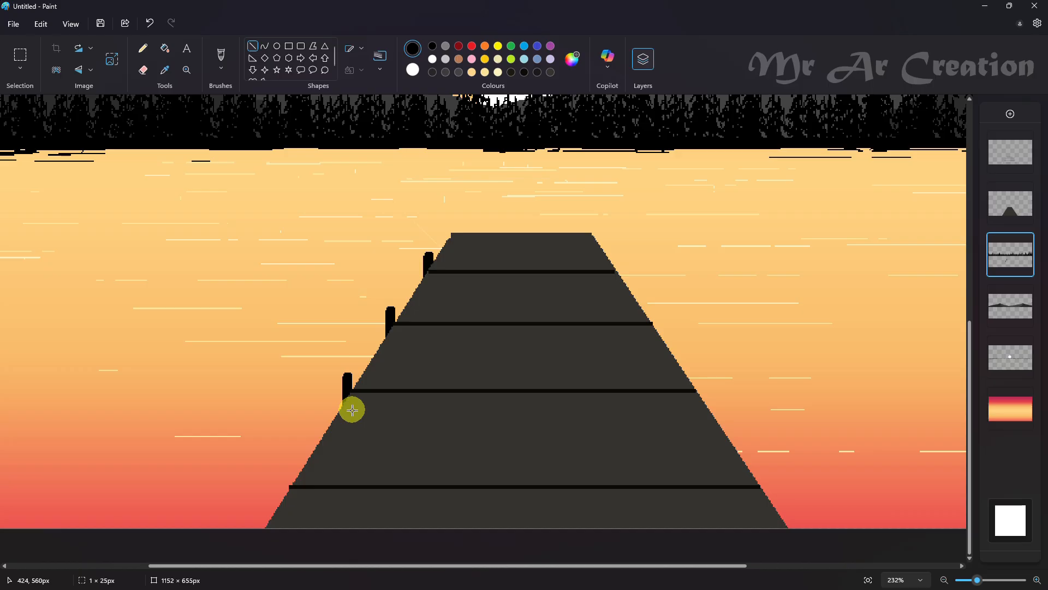
left_click_drag(287, 451, 289, 486)
left_click_drag(287, 533, 287, 537)
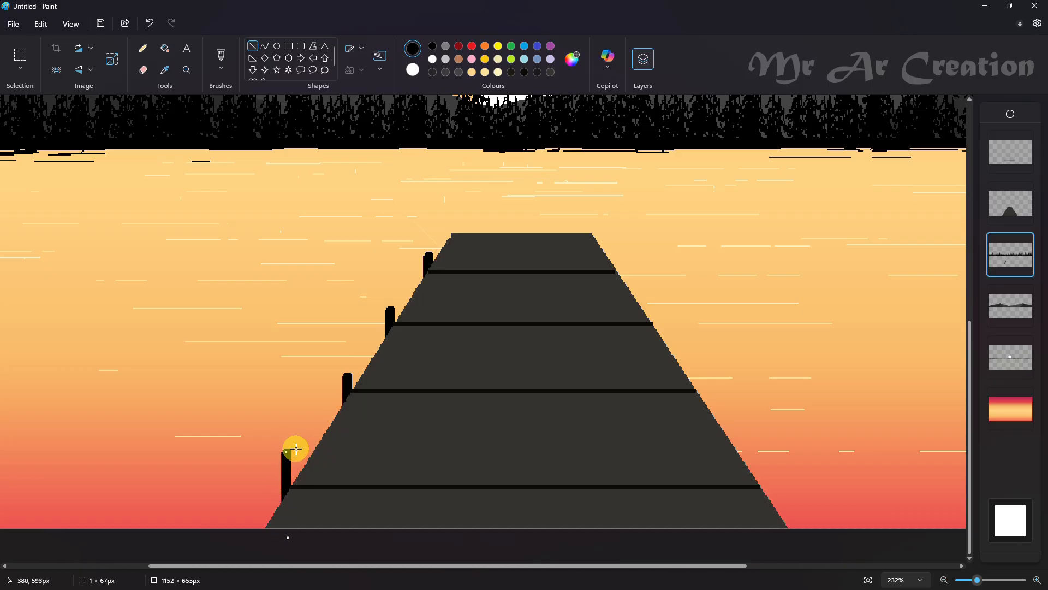
Step: Thicken the dock's left posts with additional black vertical lines beside the existing ones, using about 45 px for the third post
left_click(350, 382)
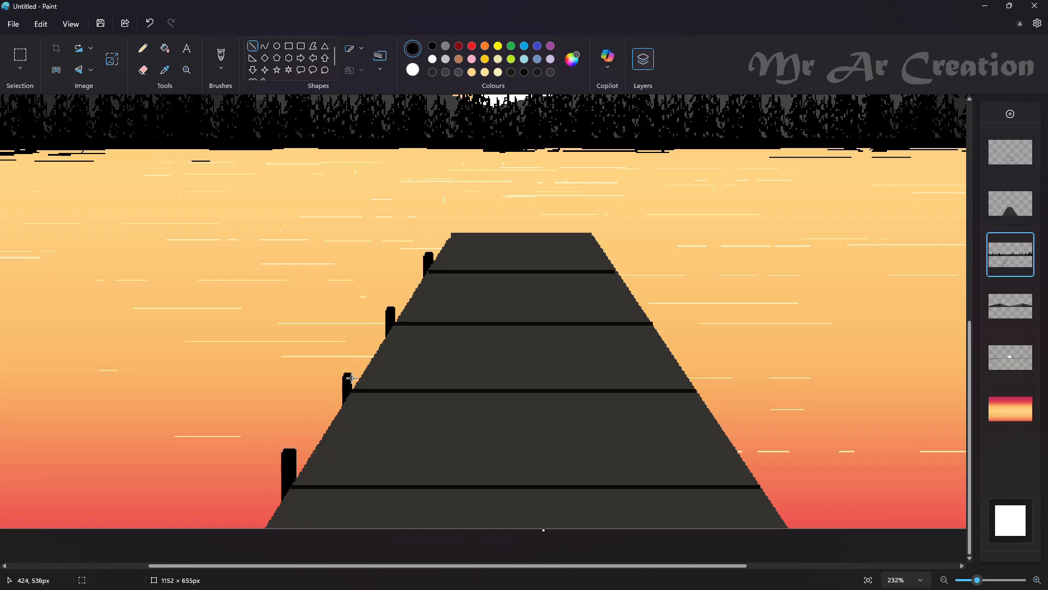
mouse_move(354, 425)
left_mouse_down()
mouse_move(346, 375)
mouse_move(350, 432)
left_mouse_up()
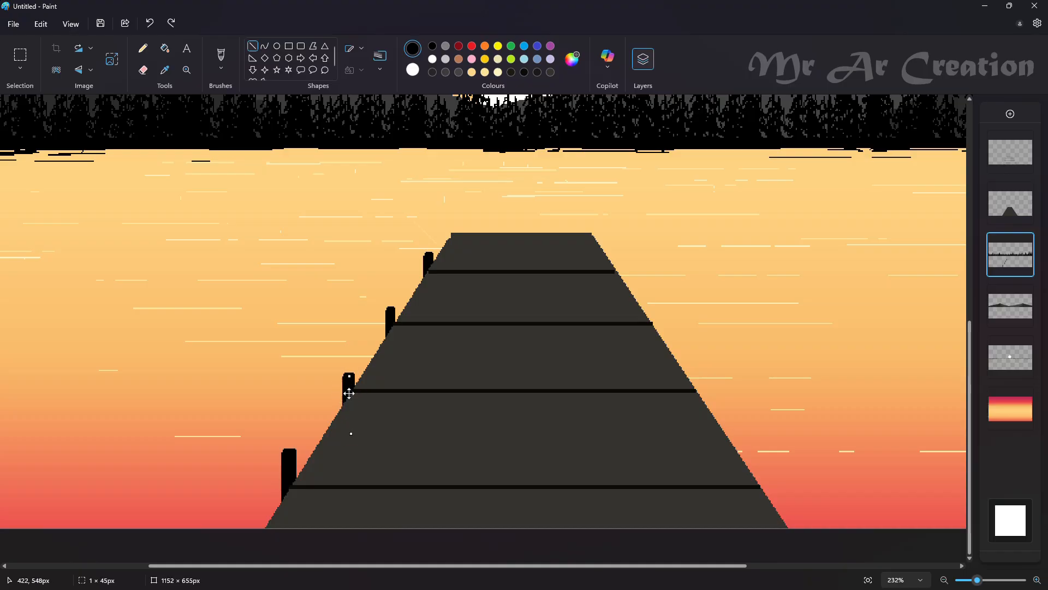
left_click(523, 340)
left_click(393, 311)
scroll(492, 284, "down", 5)
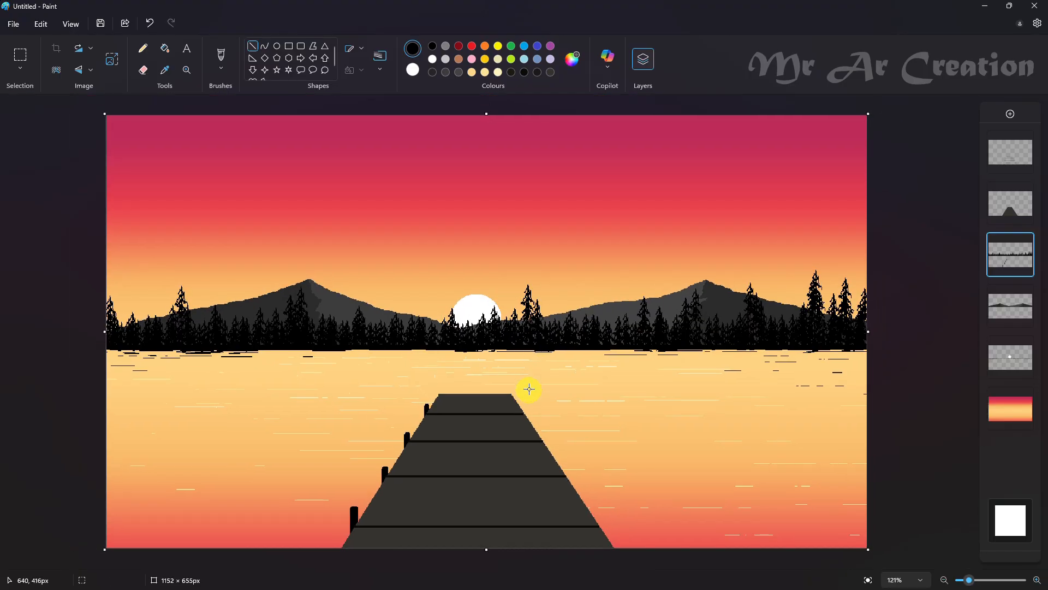
Step: Select the dock's left posts, place a copy over the dock's right side, and flip the copy horizontally
left_click(20, 55)
left_click_drag(414, 525, 443, 548)
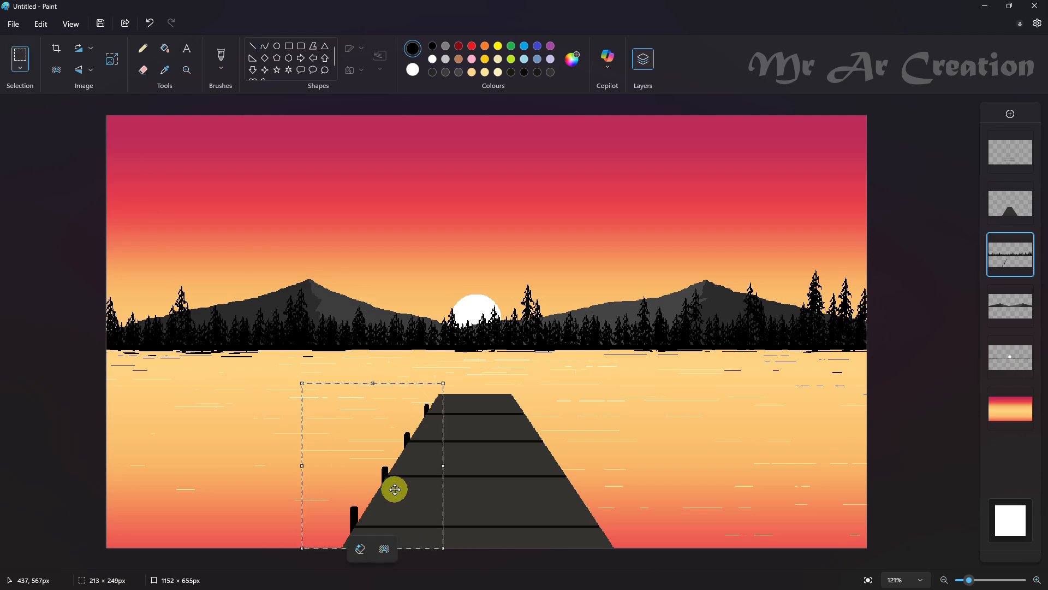
left_click_drag(393, 489, 515, 480, "ctrl")
key("ctrl+z")
left_click_drag(446, 510, 568, 463, "ctrl")
right_click(625, 469)
mouse_move(655, 423)
left_click(815, 444)
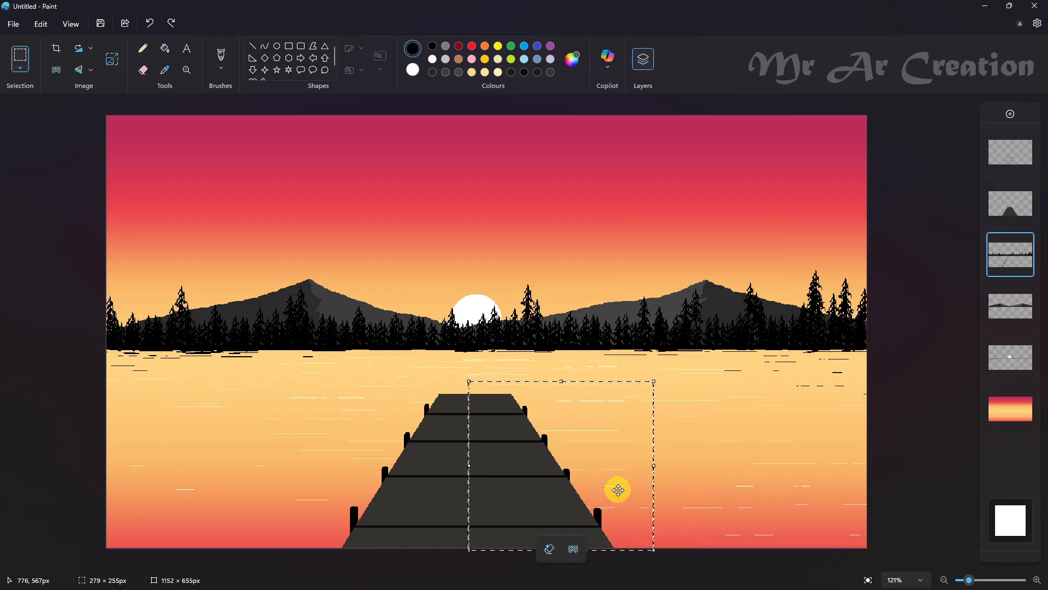
Step: Enlarge the flipped posts selection to 282 × 261 px and align it with the dock's right edge
left_click_drag(653, 549, 656, 553)
left_click_drag(626, 518, 627, 518)
left_click(699, 487)
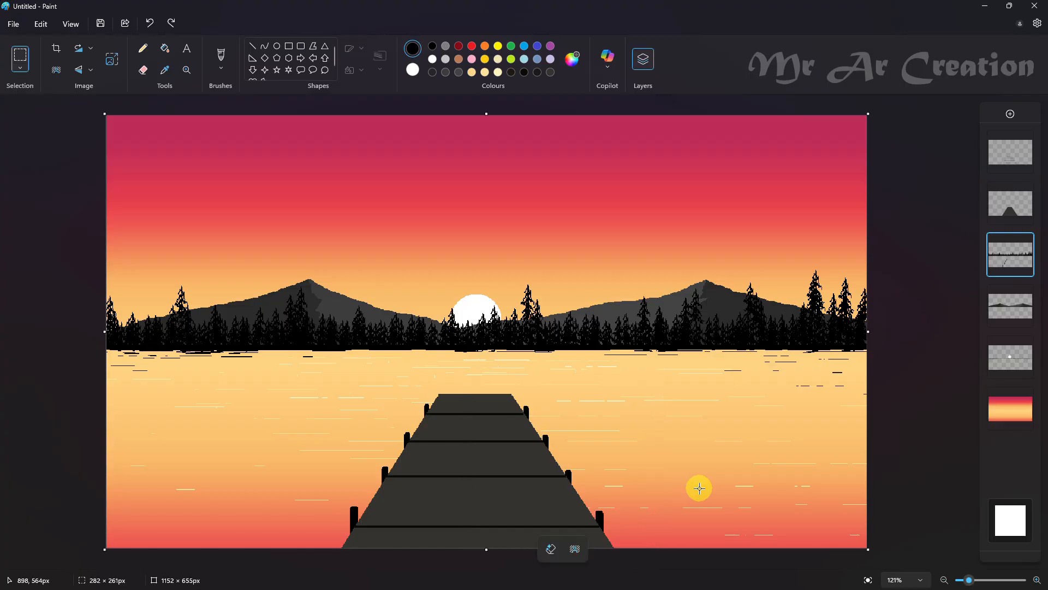
Step: Reinforce the nearest post on the dock's right side with a black vertical line about 61 px long
scroll(644, 492, "up", 5)
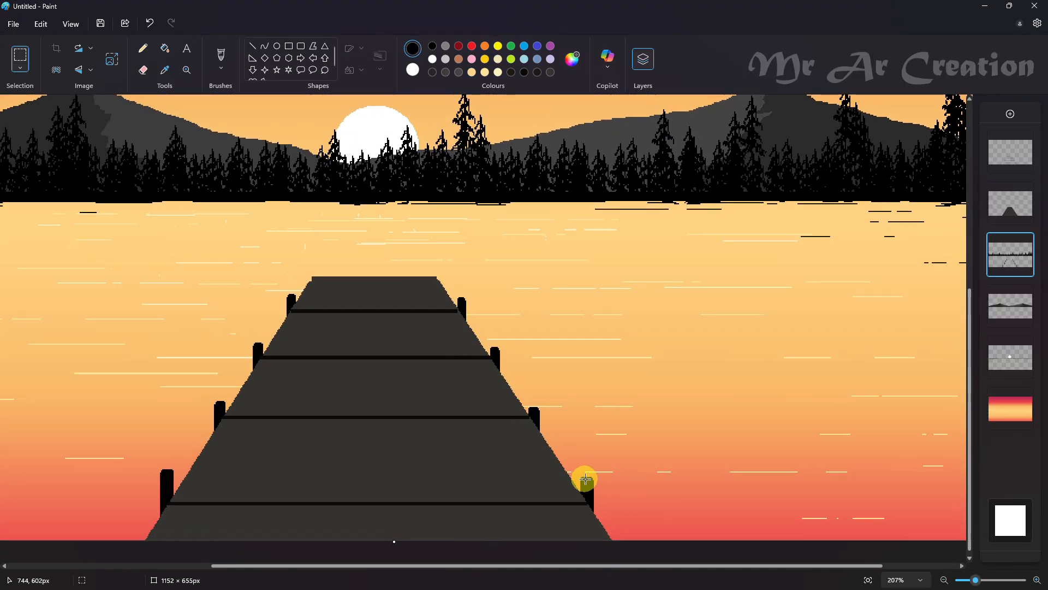
left_click(252, 46)
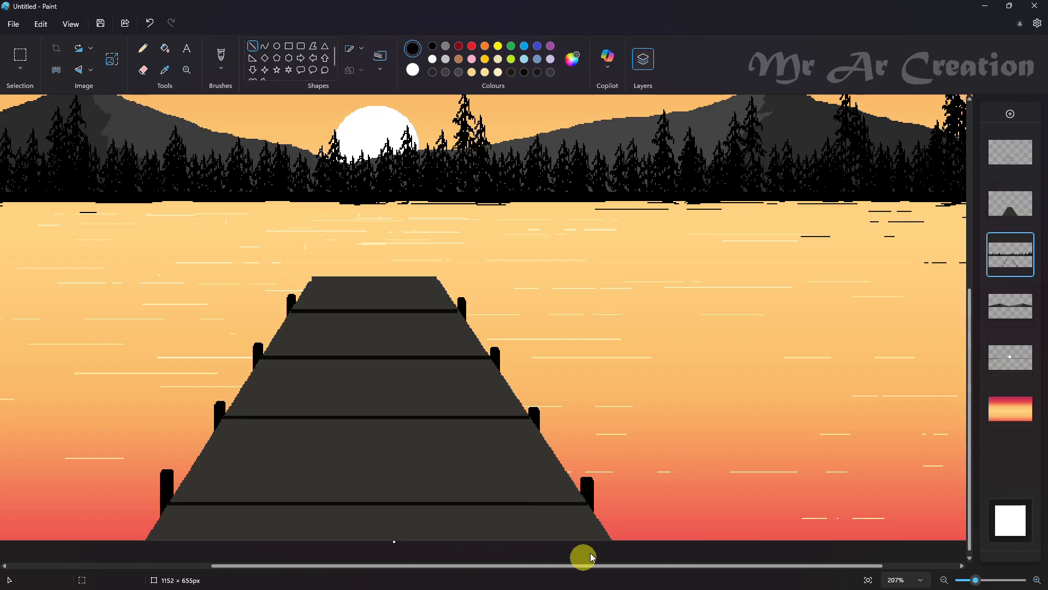
left_click_drag(587, 481, 588, 549)
scroll(683, 470, "down", 5)
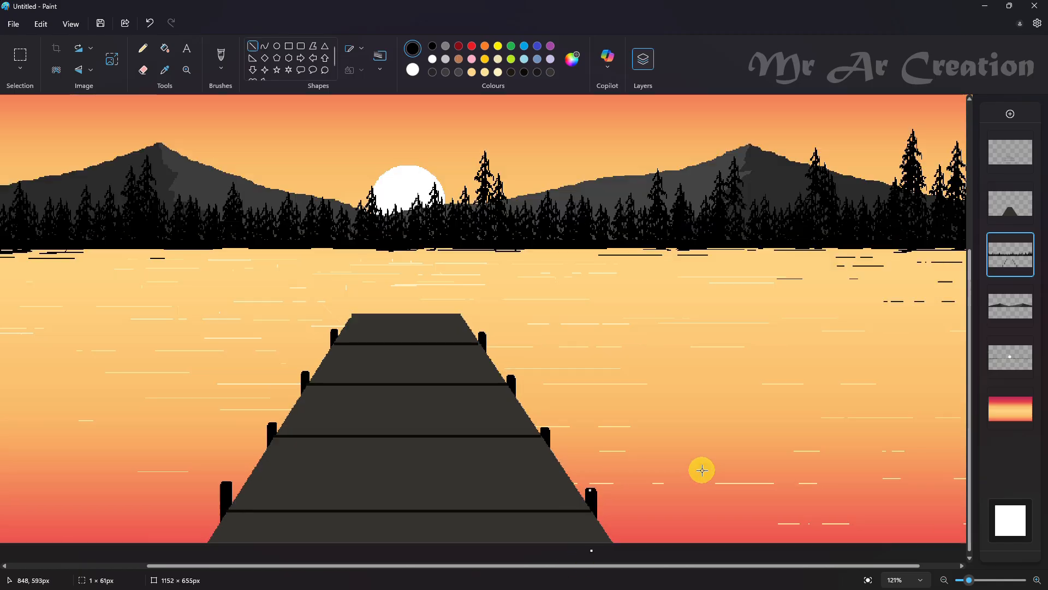
scroll(621, 458, "up", 6)
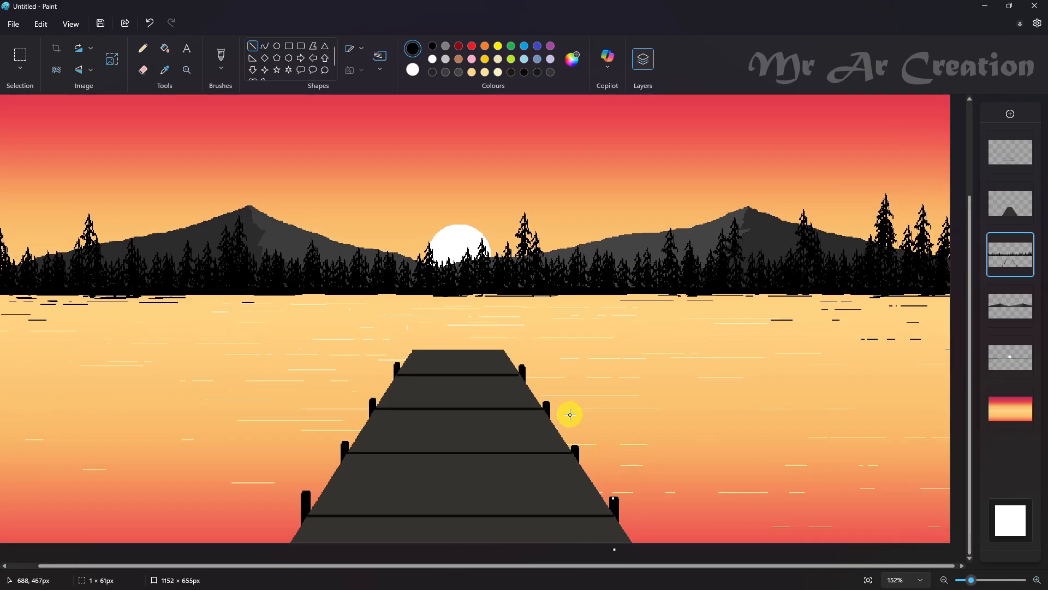
scroll(467, 350, "down", 5)
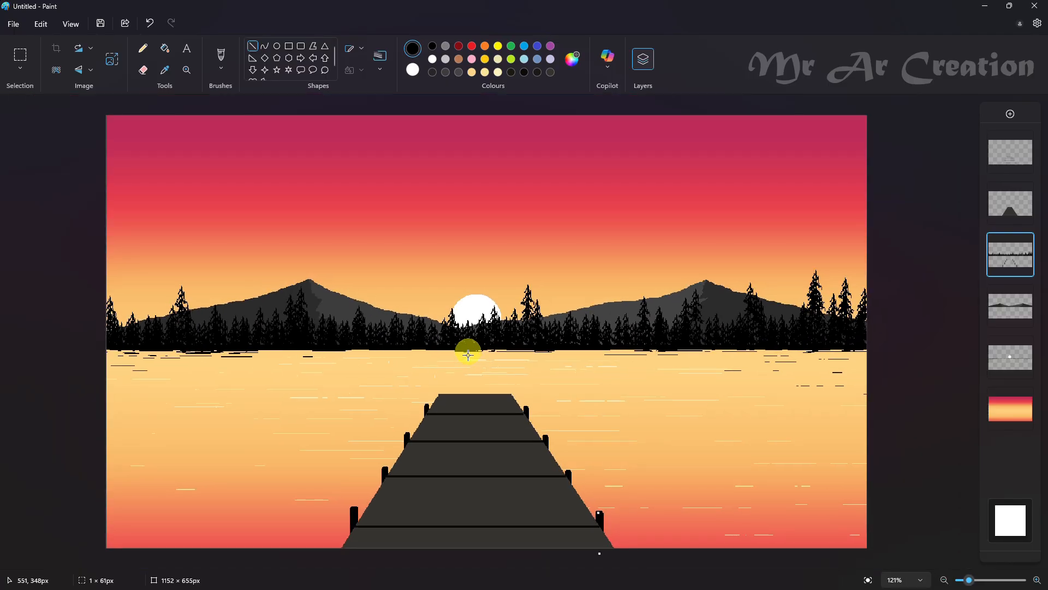
Step: On a new layer, roughen the farthest plank line with Natural pencil strokes in the dock's dark grey
scroll(453, 377, "up", 5)
scroll(451, 306, "up", 3)
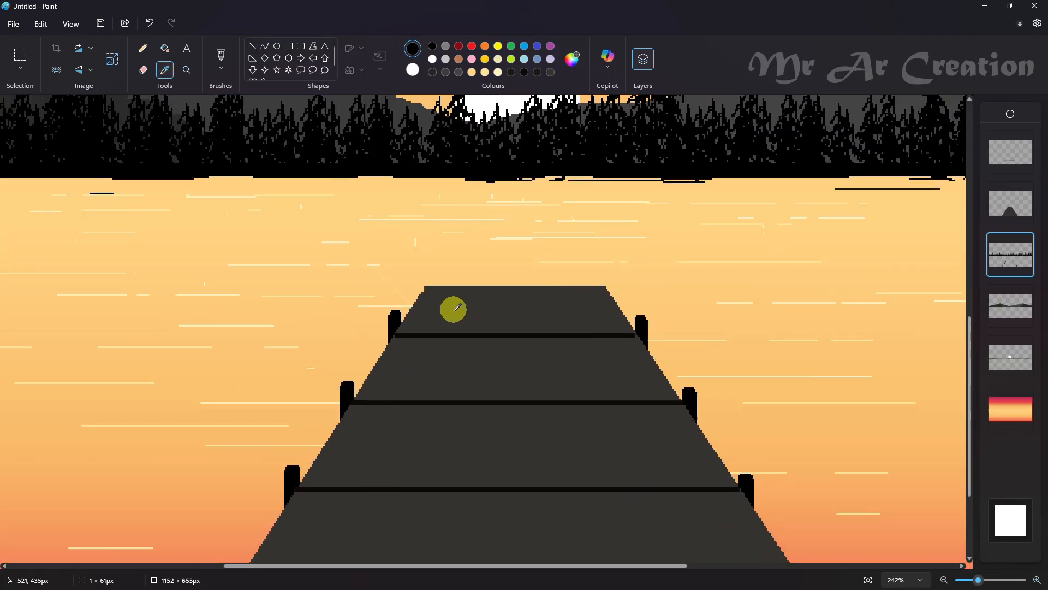
left_click(219, 63)
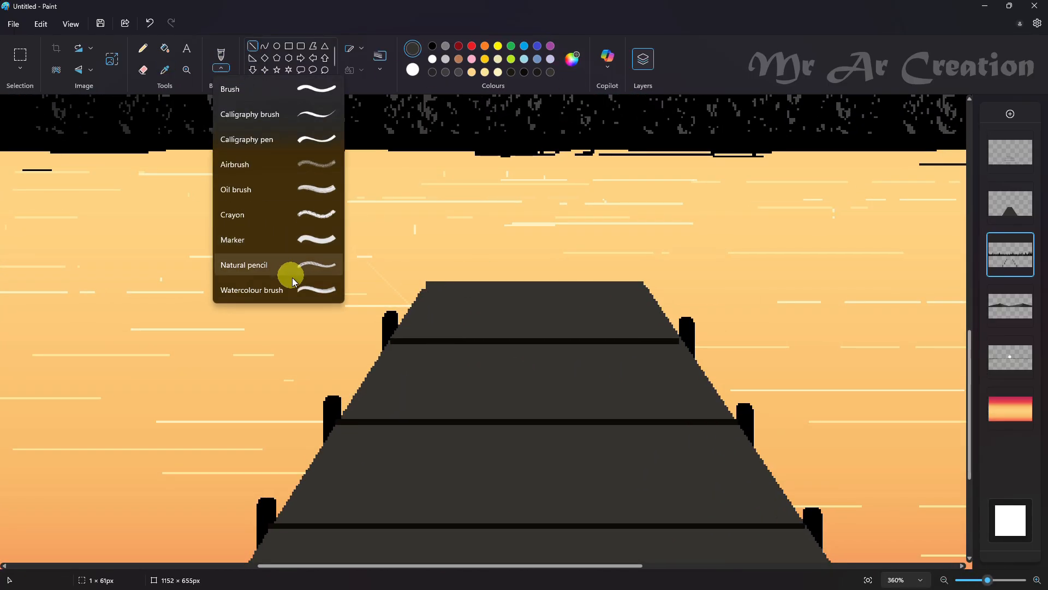
left_click(288, 269)
scroll(424, 326, "up", 2)
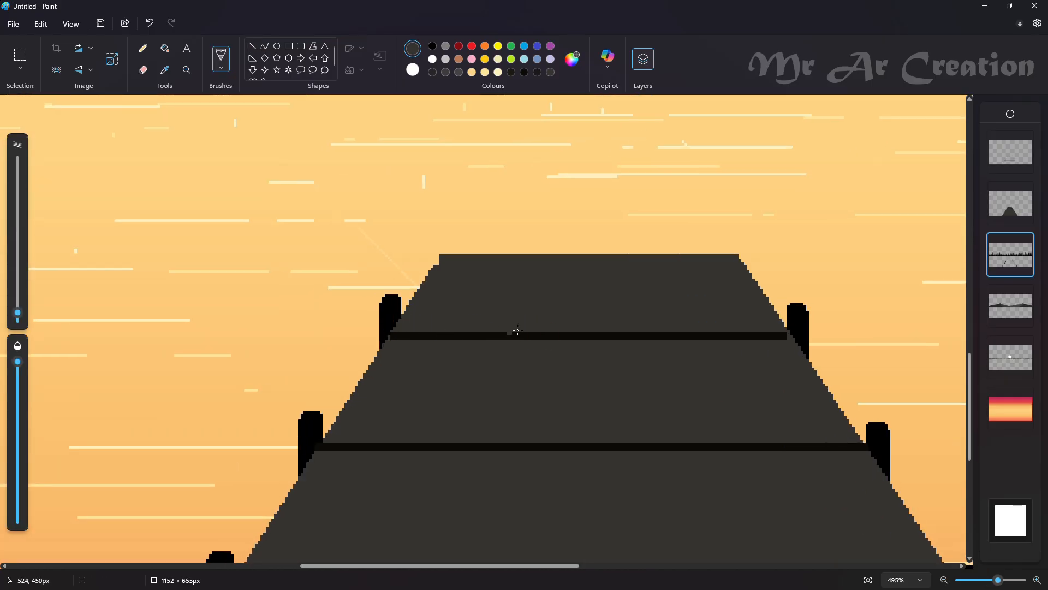
left_click(1010, 114)
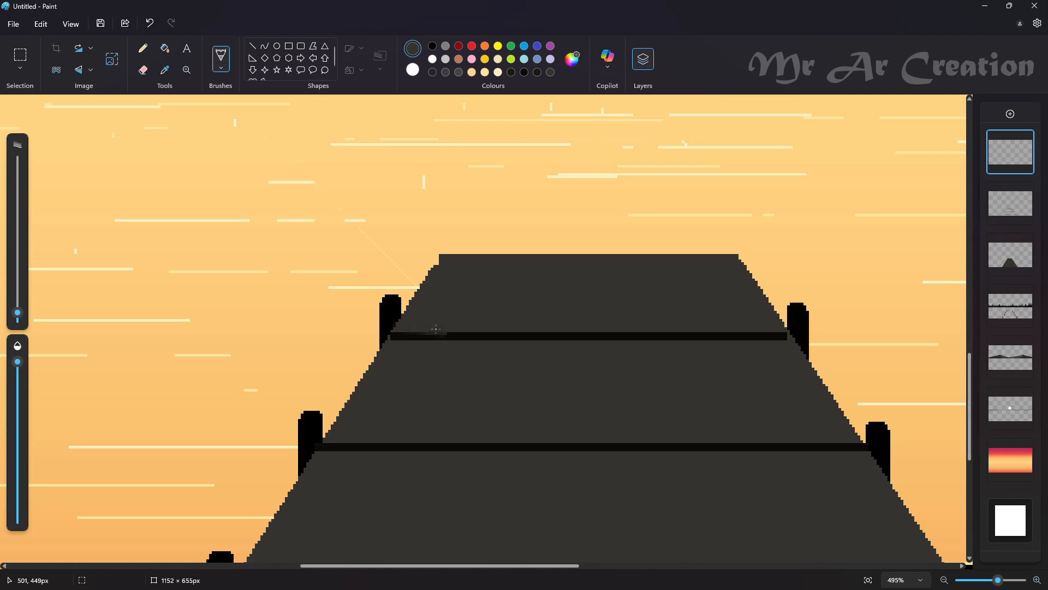
left_click_drag(593, 329, 675, 326)
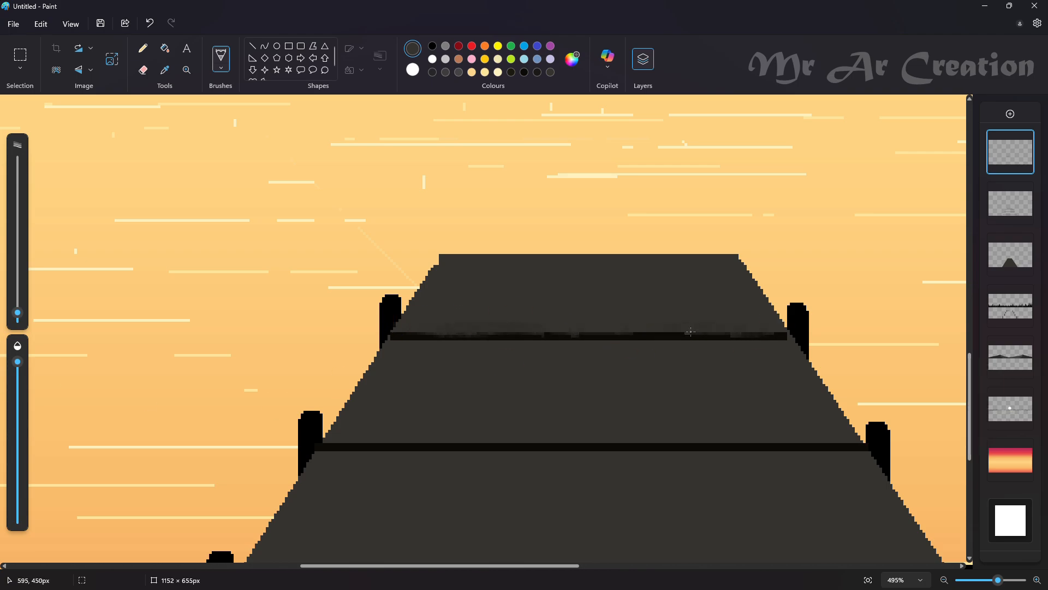
Step: Roughen the second and third plank lines with the same dark grey pencil strokes across their full width
scroll(459, 293, "down", 3)
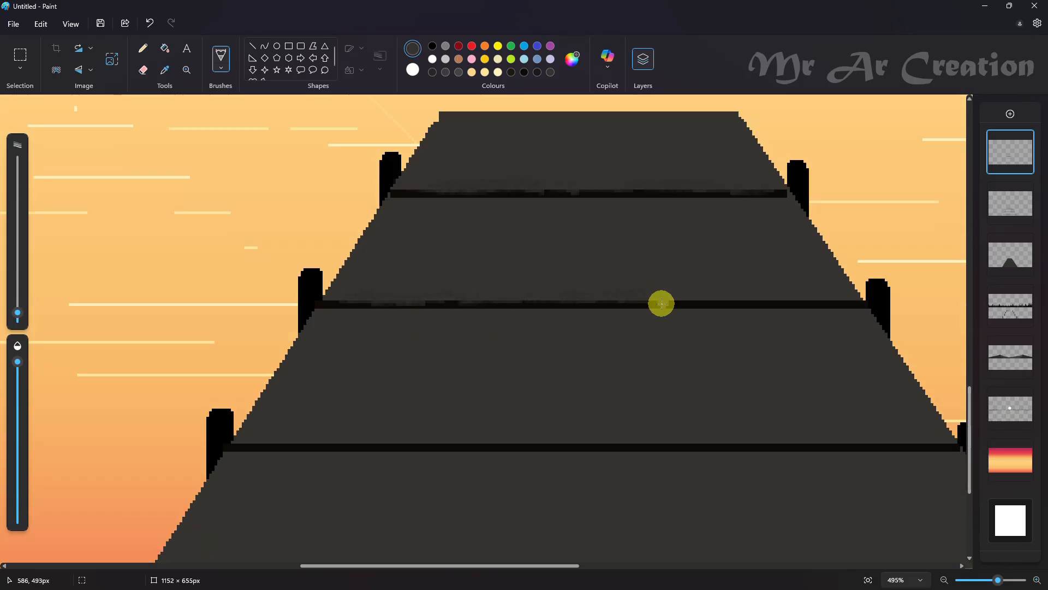
left_click_drag(762, 298, 855, 297)
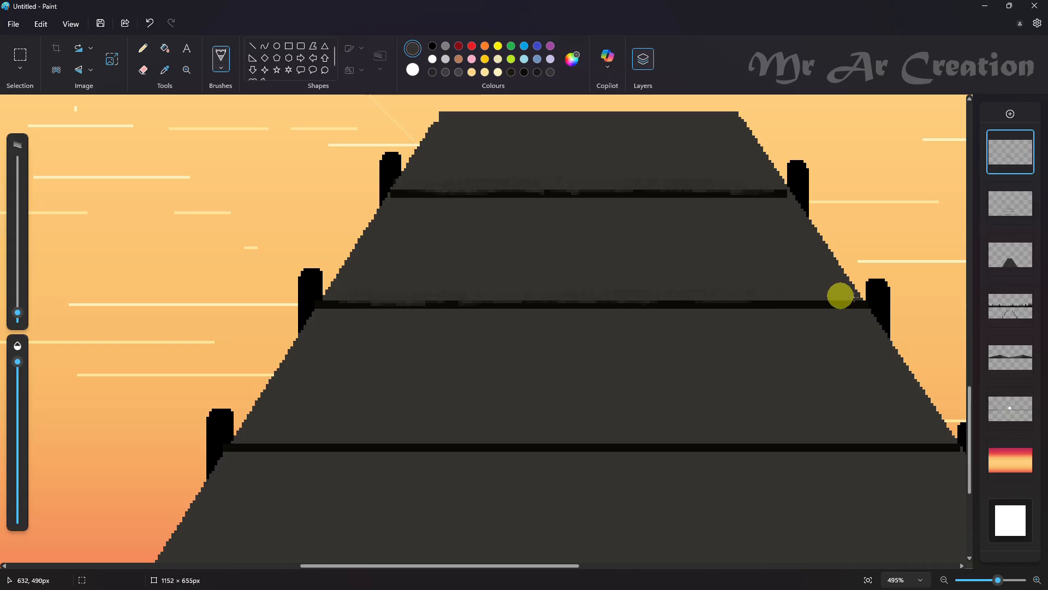
scroll(602, 297, "down", 5, "ctrl")
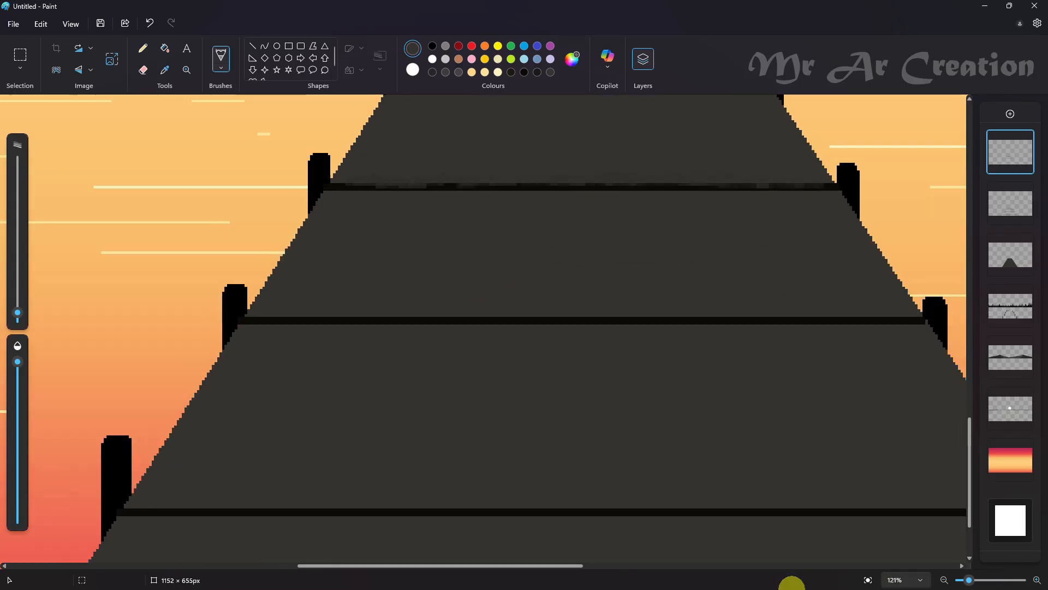
scroll(398, 438, "up", 2, "ctrl")
scroll(414, 373, "up", 2, "ctrl")
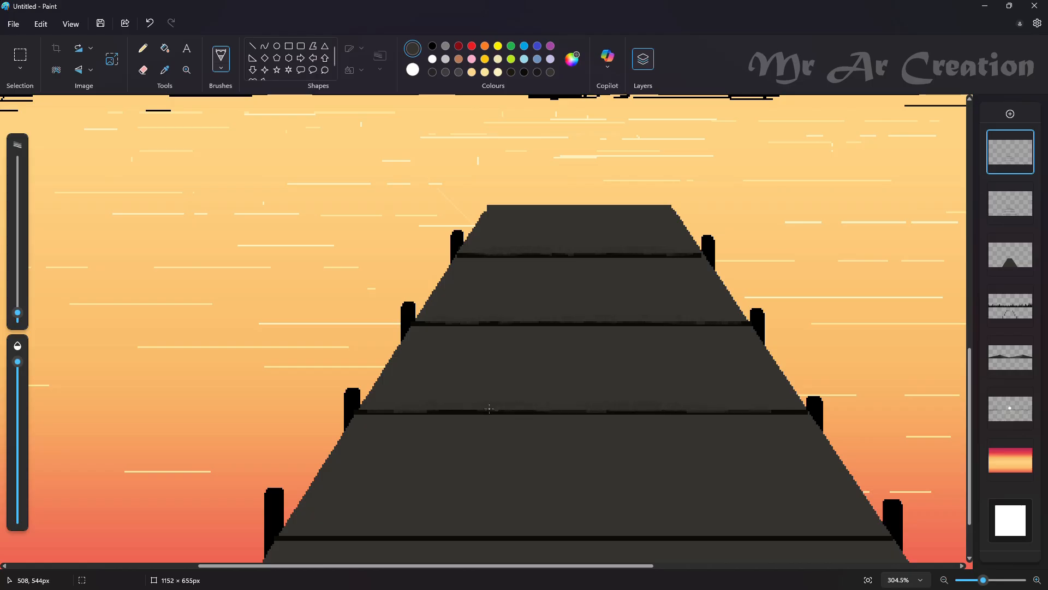
Step: Try roughening the nearest plank line with dark grey pencil strokes, and undo all the plank-line texturing including its layer
scroll(489, 408, "down", 3)
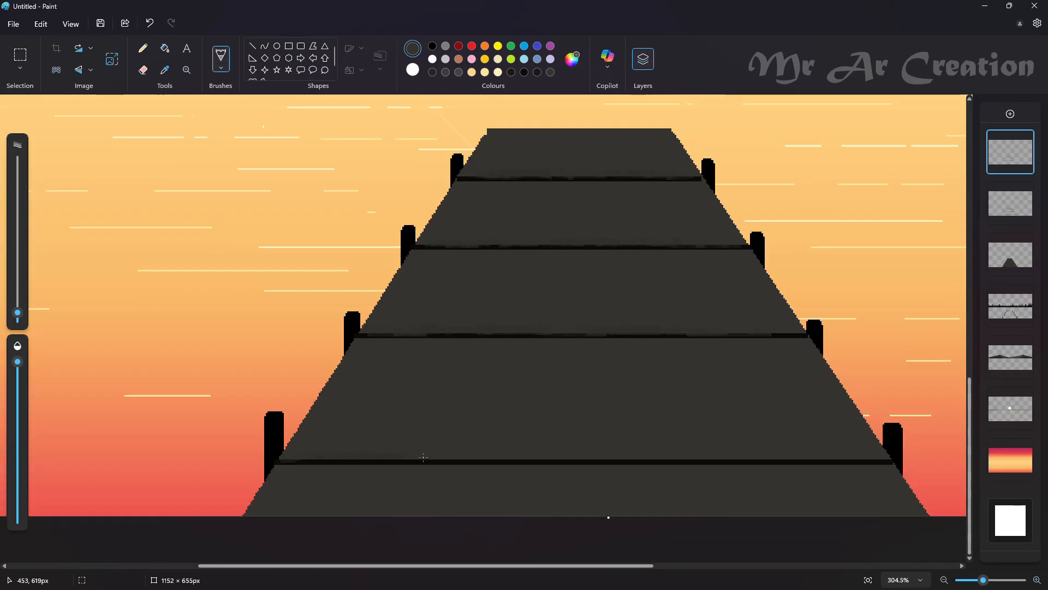
left_click_drag(423, 457, 588, 462)
key("ctrl+z")
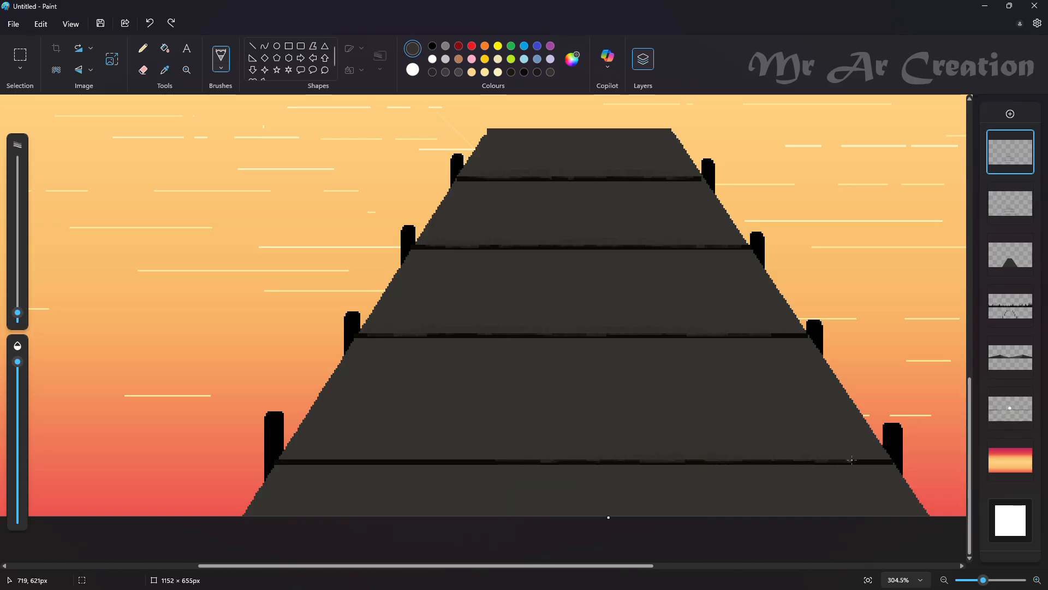
left_click_drag(445, 444, 385, 454)
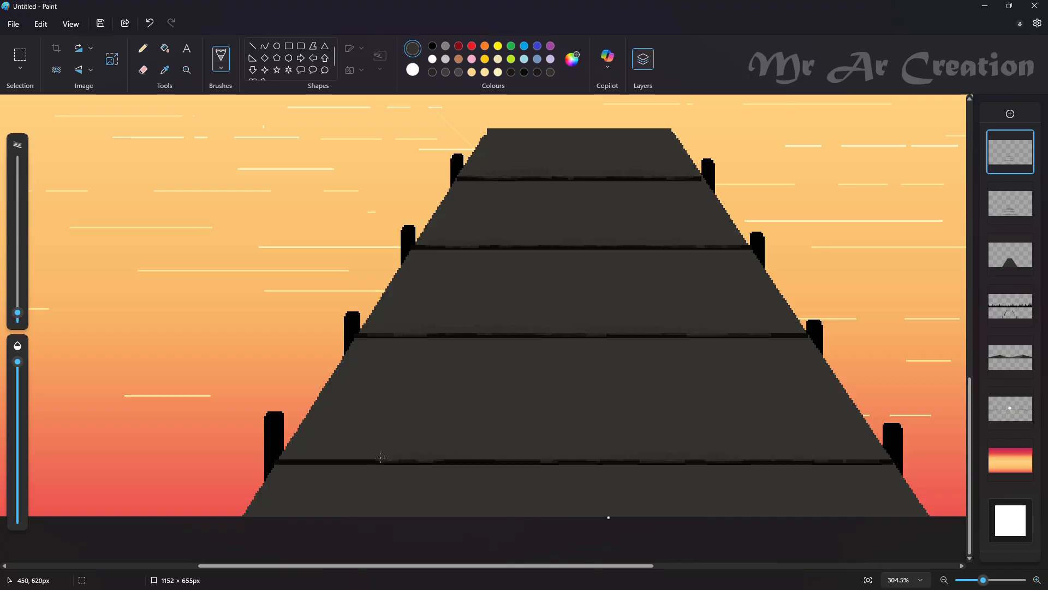
scroll(276, 456, "down", 5)
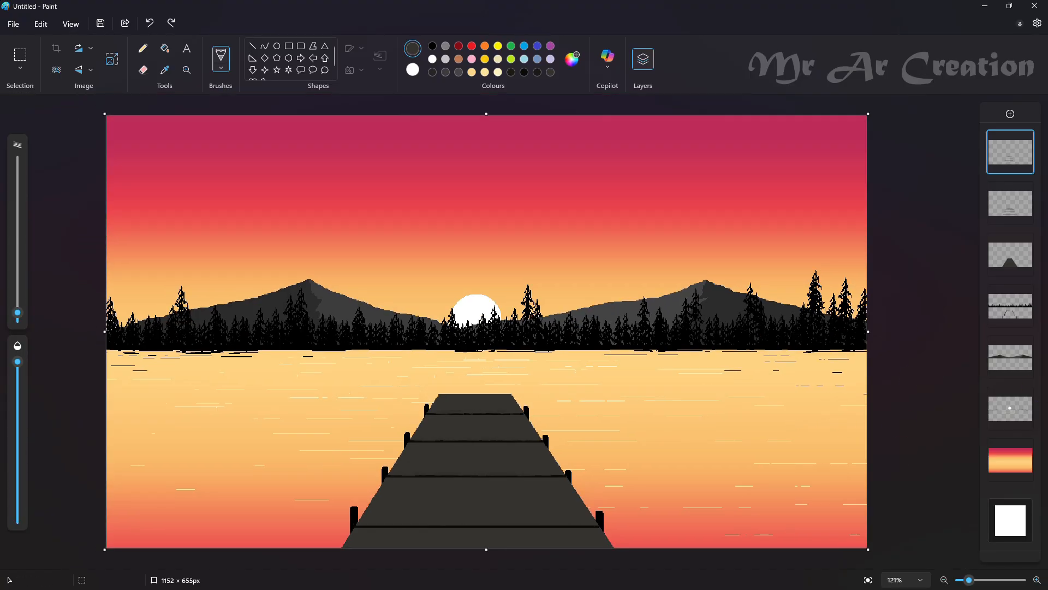
key("ctrl+z")
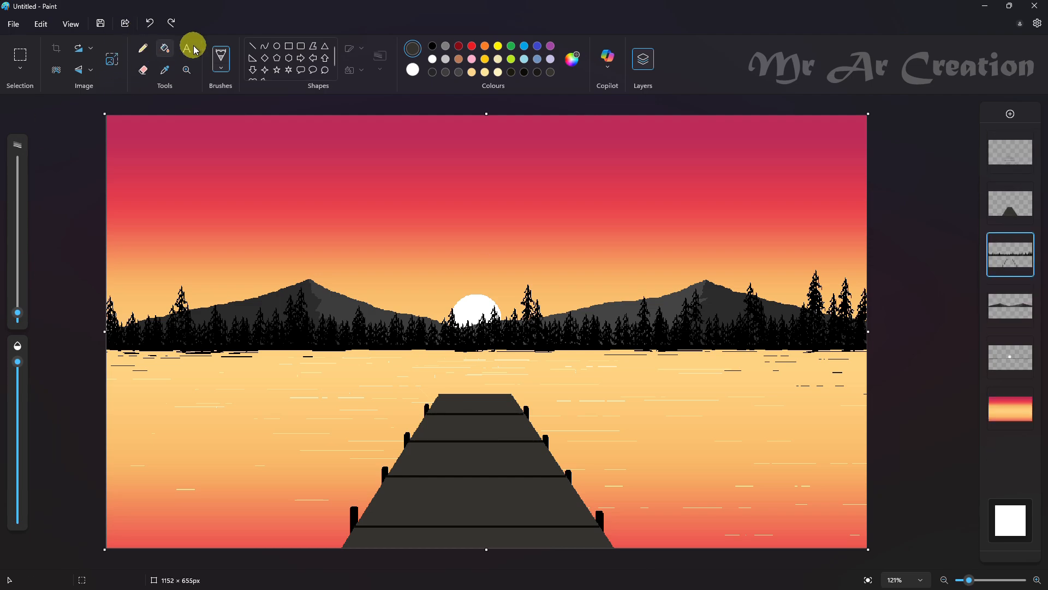
Step: Use the Pencil at 4 px in white to dot five scattered stars across the sunset sky
left_click(144, 50)
left_click(18, 312)
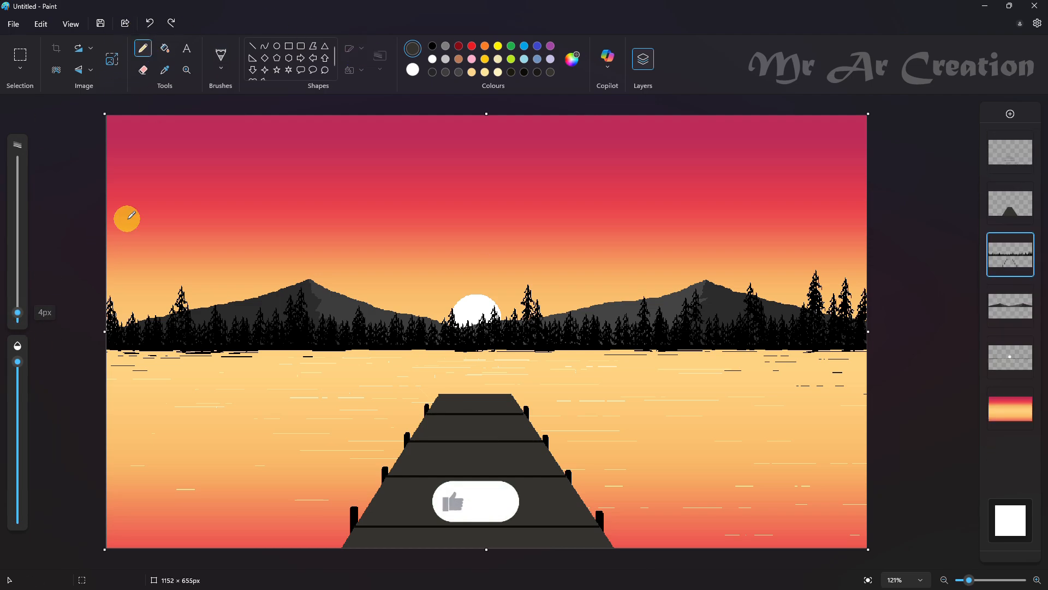
left_click(431, 48)
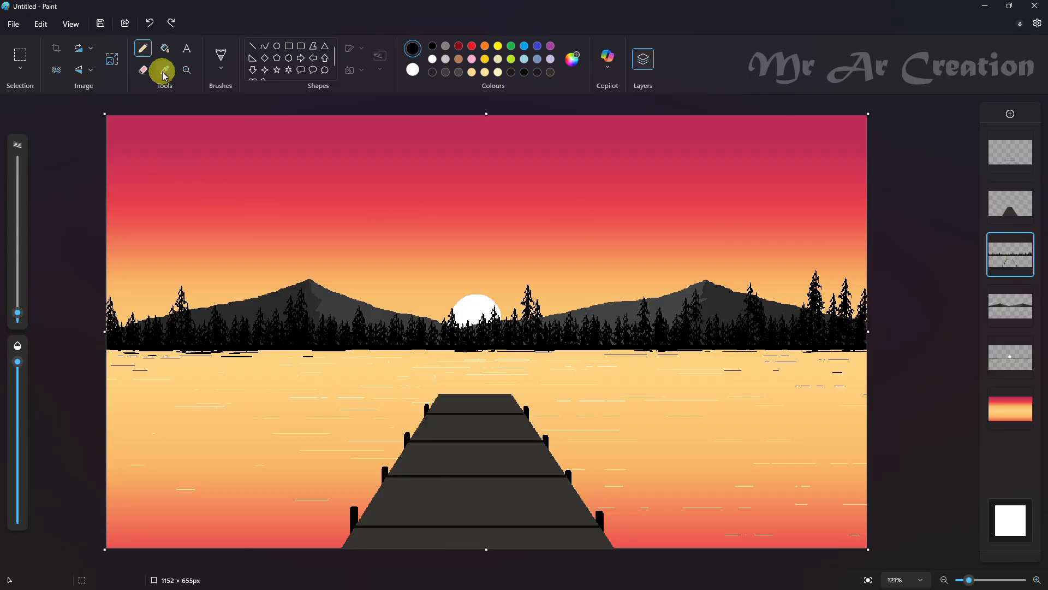
left_click(432, 59)
left_click(179, 156)
left_click(684, 135)
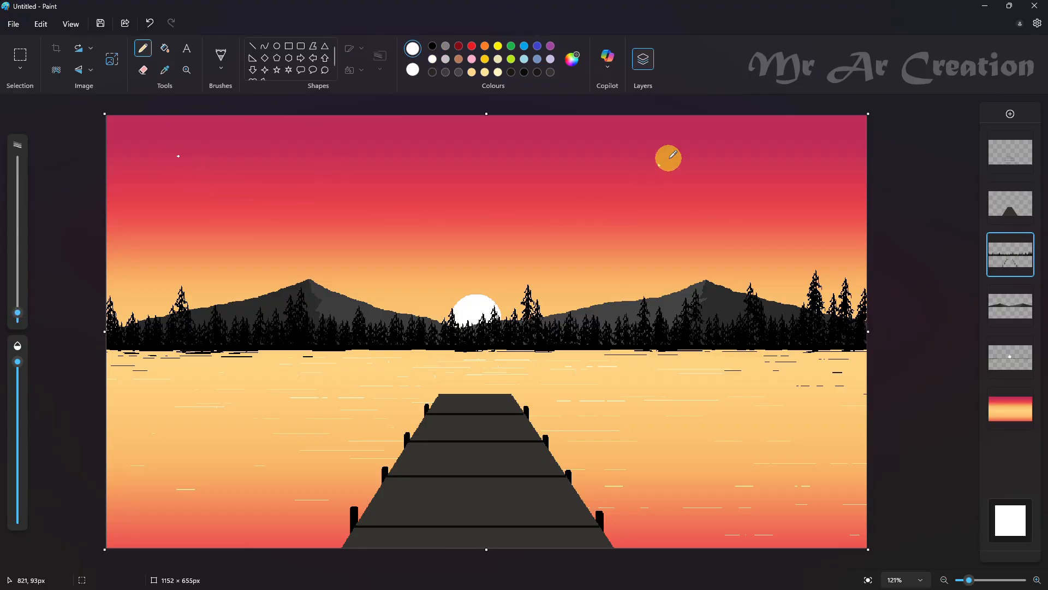
left_click(803, 217)
left_click(397, 183)
left_click(402, 265)
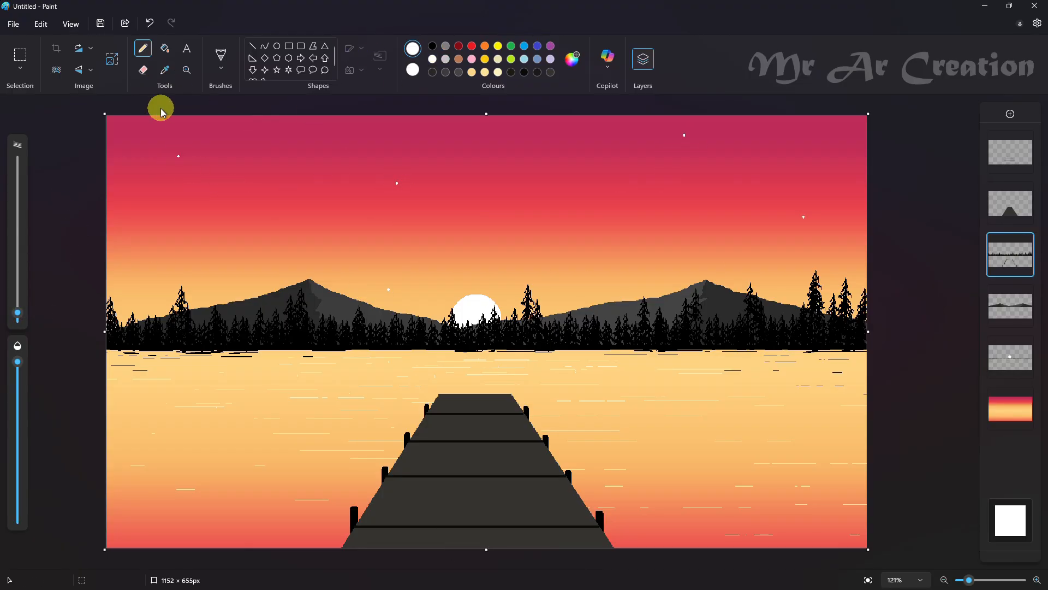
Step: On the gradient sky layer, spray fine white star specks across the whole sky with a very large Airbrush
left_click(220, 59)
left_click(251, 196)
left_click_drag(18, 313, 18, 160)
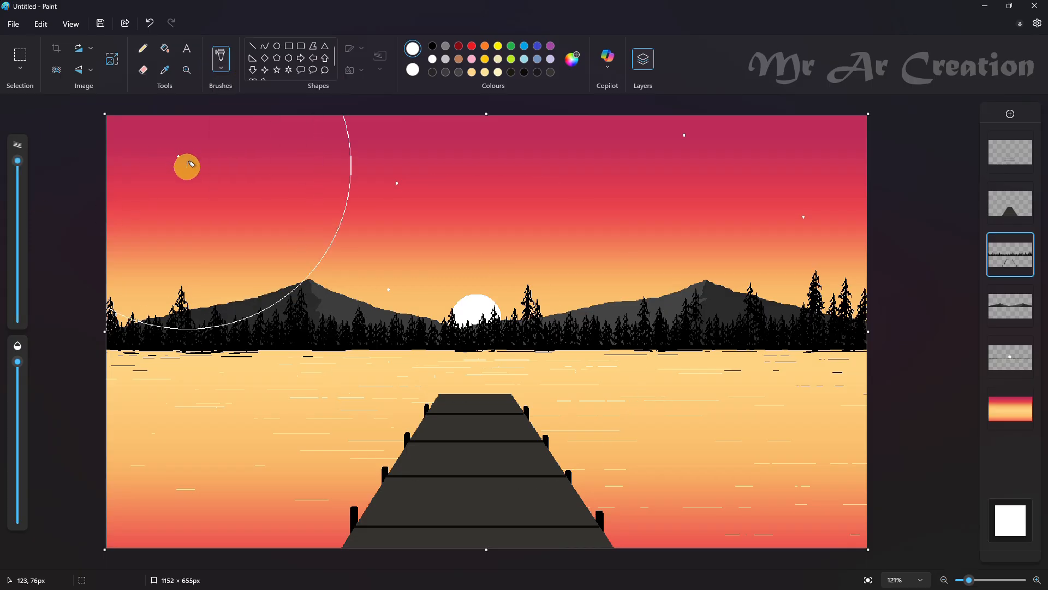
left_click(1008, 407)
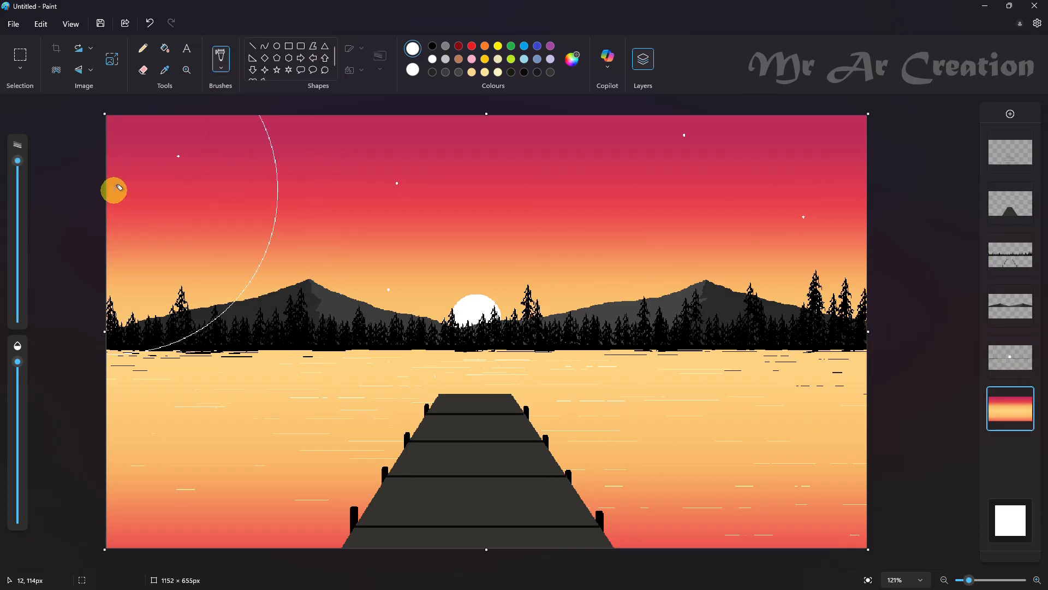
mouse_move(112, 187)
left_mouse_down()
mouse_move(346, 176)
mouse_move(582, 188)
mouse_move(857, 163)
left_mouse_up()
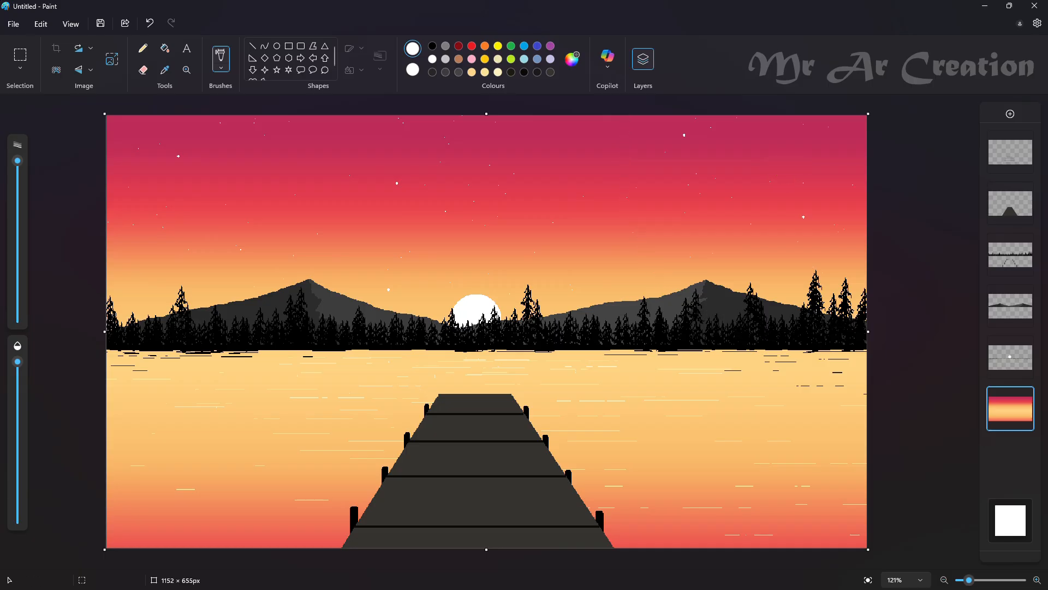